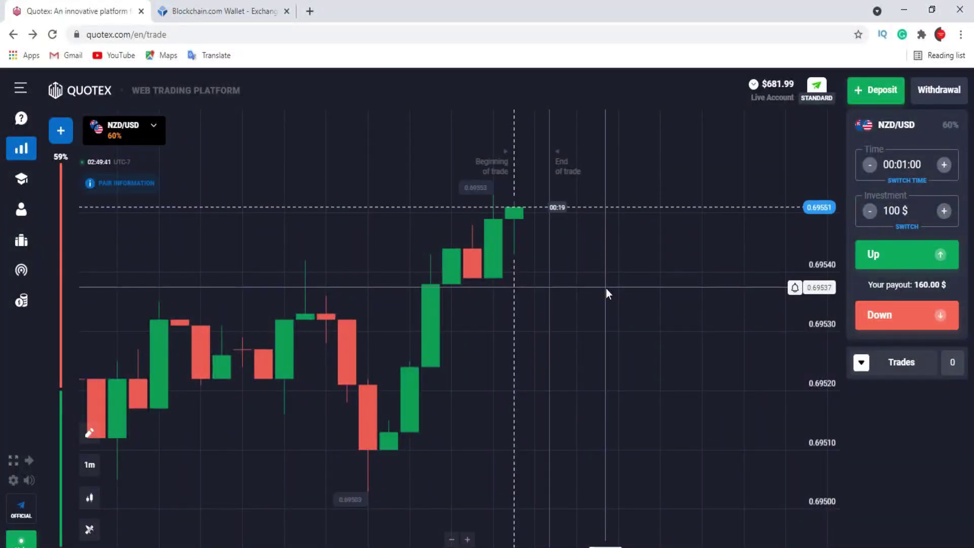
# Step: Go to the withdrawal page and enter 671.99 as the withdrawal amount
pyautogui.scroll(-1, 681, 319)
pyautogui.moveTo(477, 354); pyautogui.dragTo(456, 350)
pyautogui.scroll(1, 548, 308)
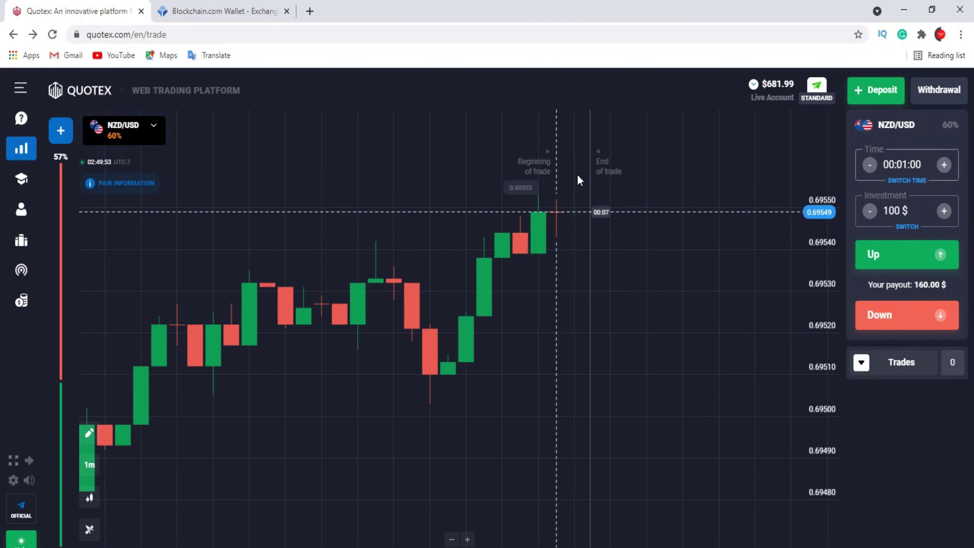
pyautogui.scroll(2, 573, 272)
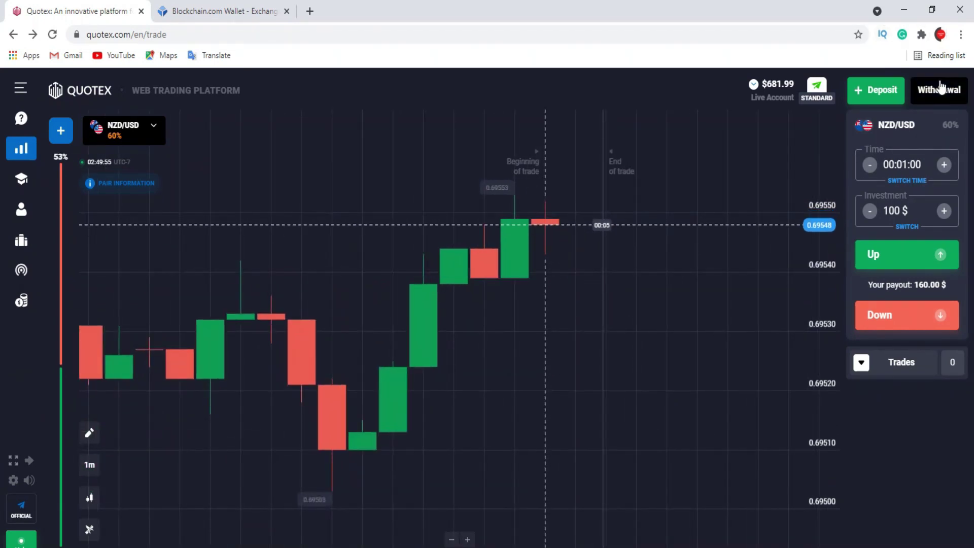
pyautogui.click(946, 102)
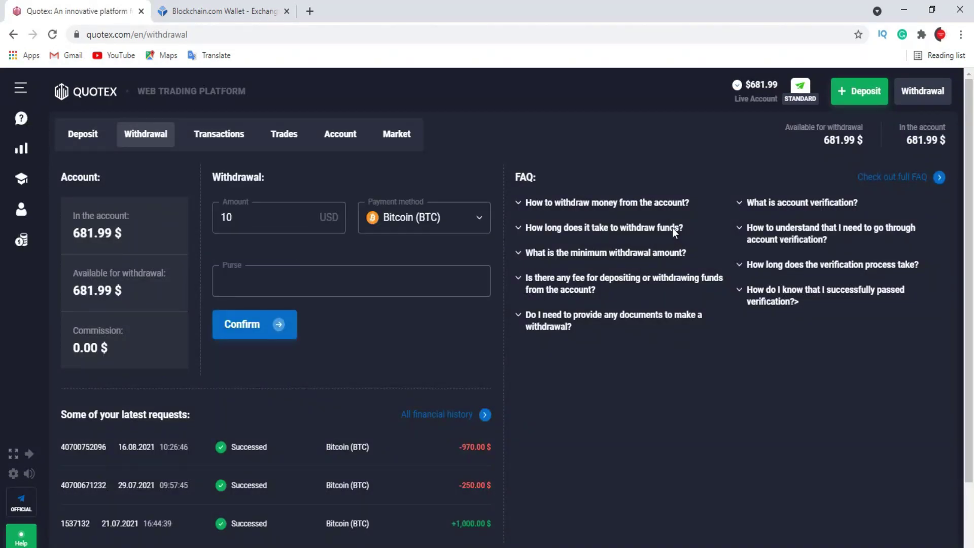
pyautogui.doubleClick(274, 228)
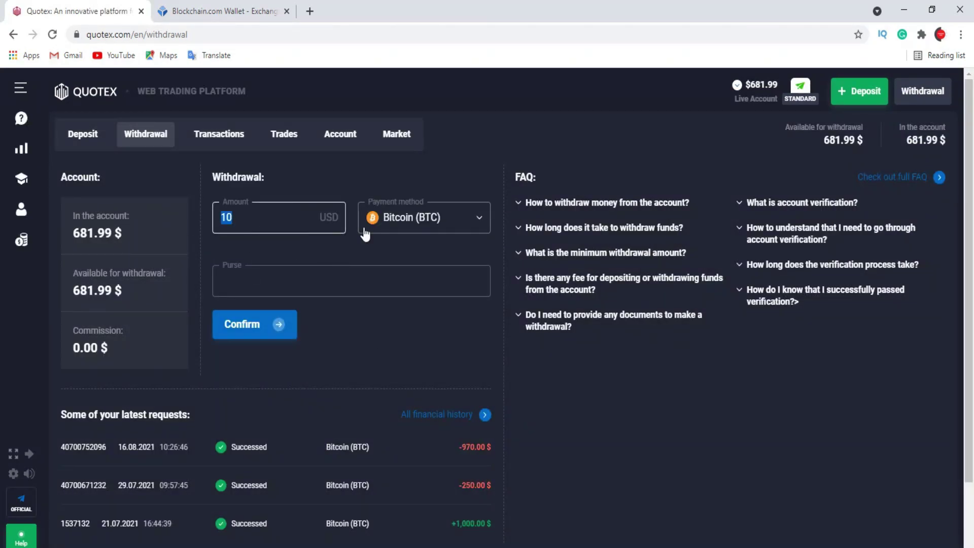
pyautogui.write('671.99')
# Step: Choose the saved Bitcoin wallet address as the purse and submit the withdrawal
pyautogui.click(431, 281)
pyautogui.click(446, 304)
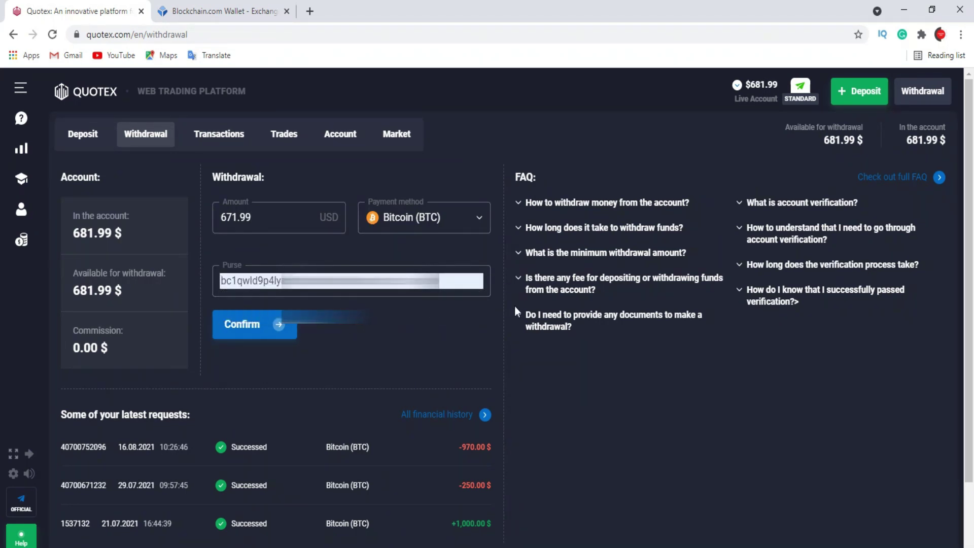
pyautogui.click(255, 341)
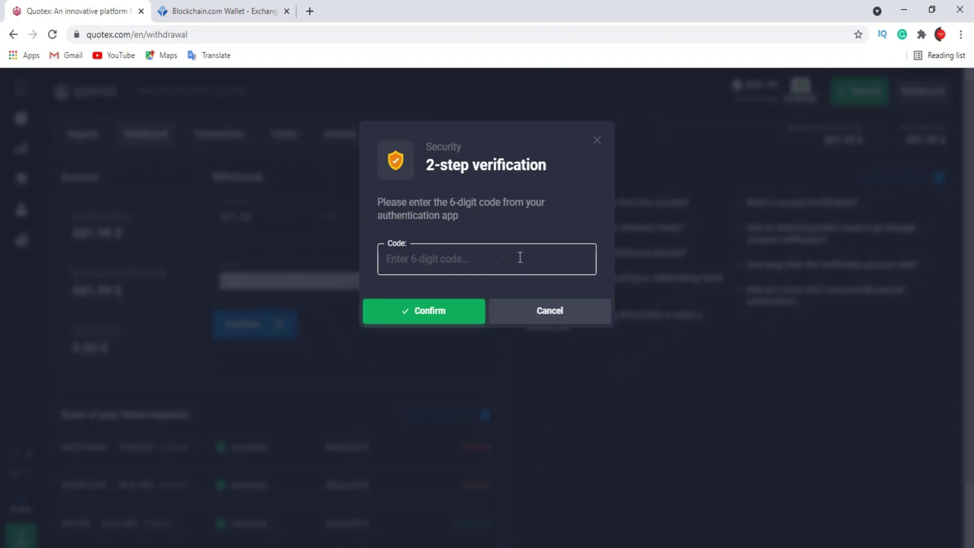
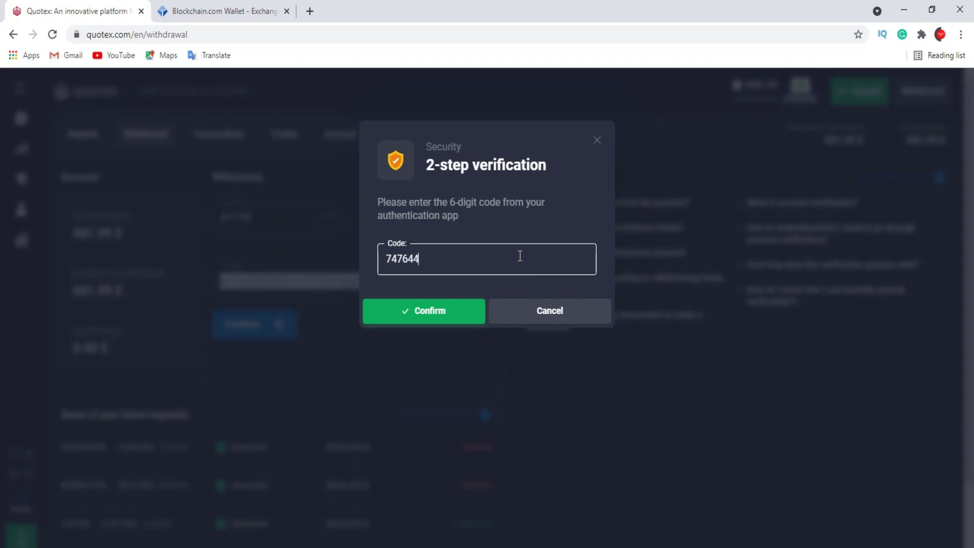
# Step: Enter the 6-digit authenticator code and confirm the withdrawal
pyautogui.click(445, 317)
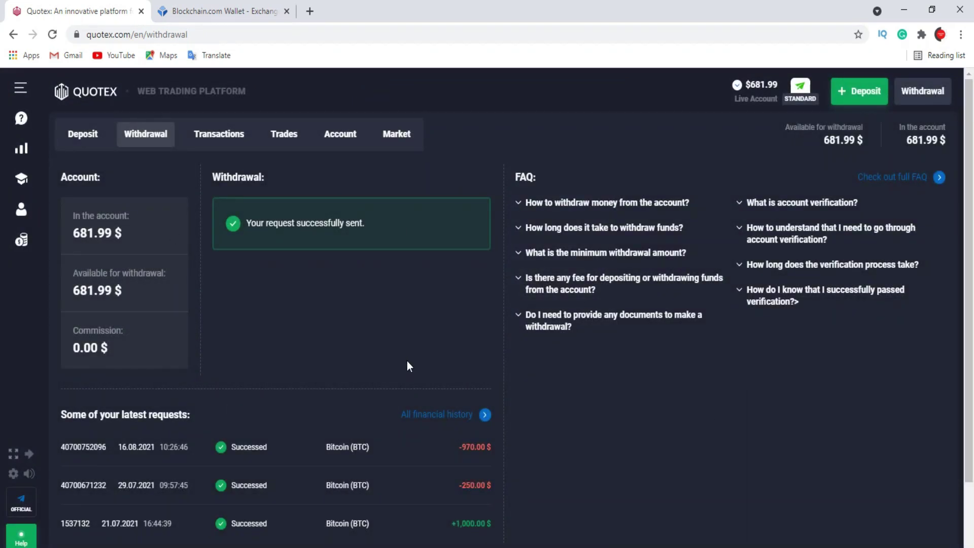
# Step: Refresh to see the $10.00 balance and pending 671.99 withdrawal, then return to the chart
pyautogui.click(54, 36)
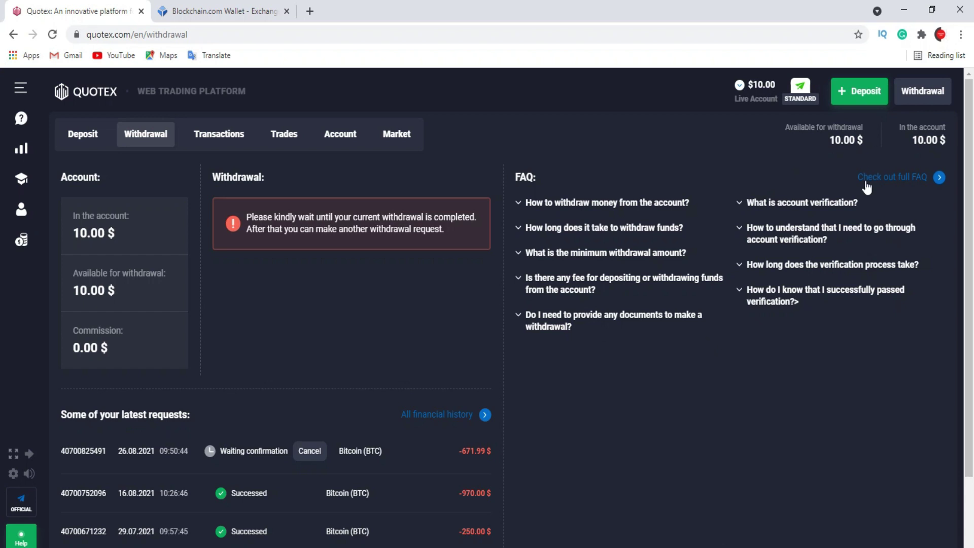
pyautogui.click(20, 88)
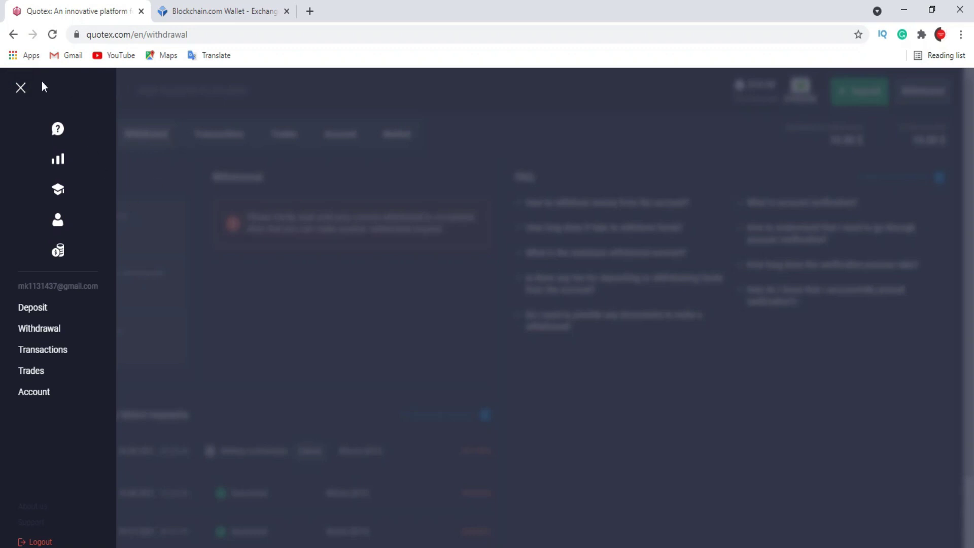
pyautogui.click(20, 90)
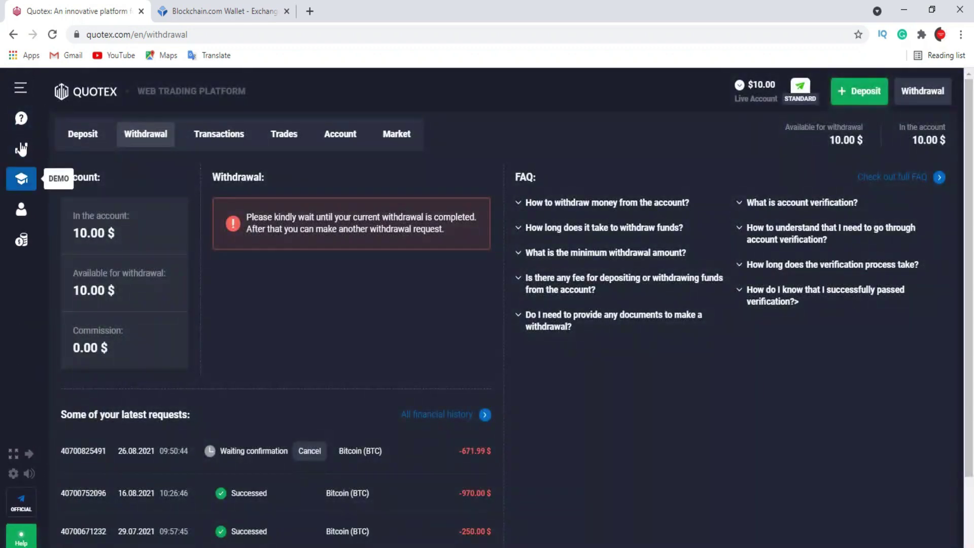
pyautogui.click(20, 178)
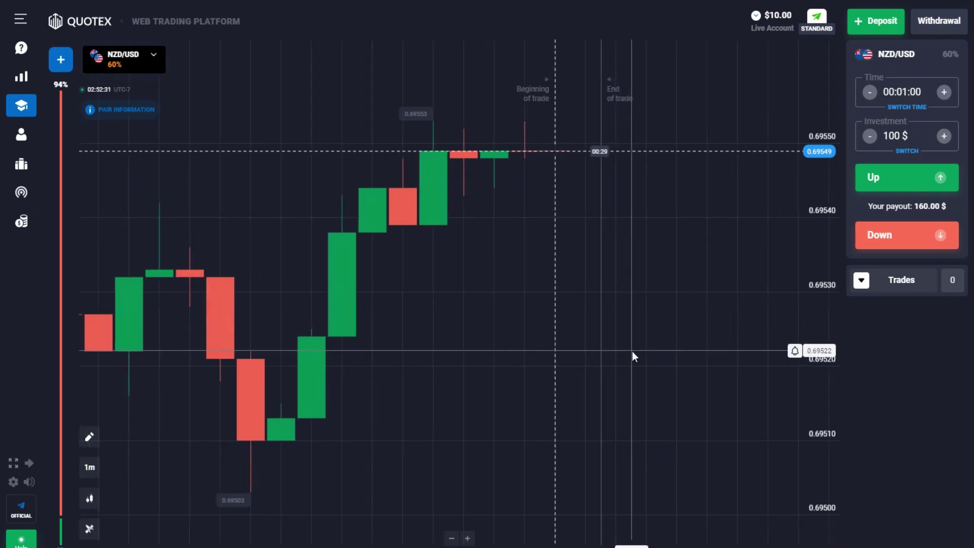
# Step: Inspect the NZD/USD chart and bring up the Indicators list
pyautogui.scroll(-2, 593, 245)
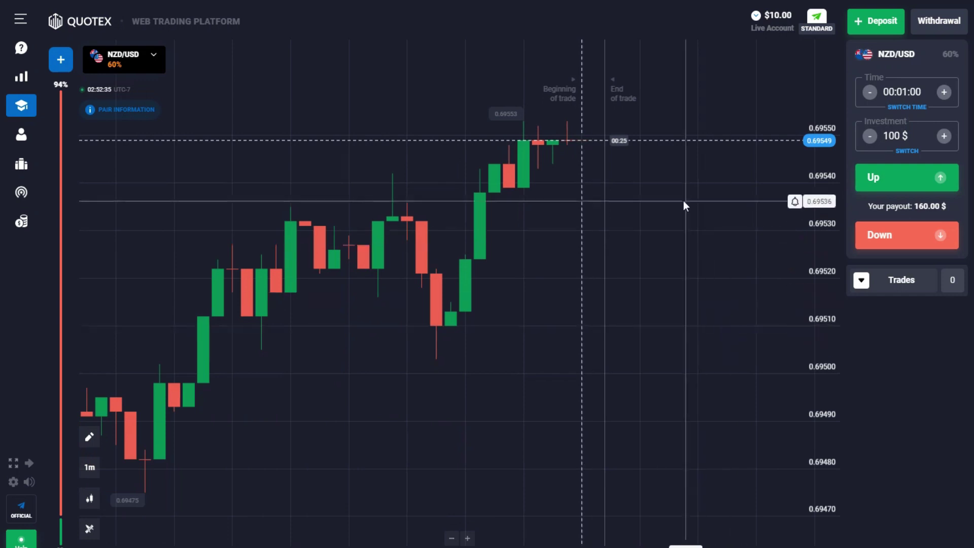
pyautogui.scroll(2, 684, 200)
pyautogui.scroll(1, 642, 190)
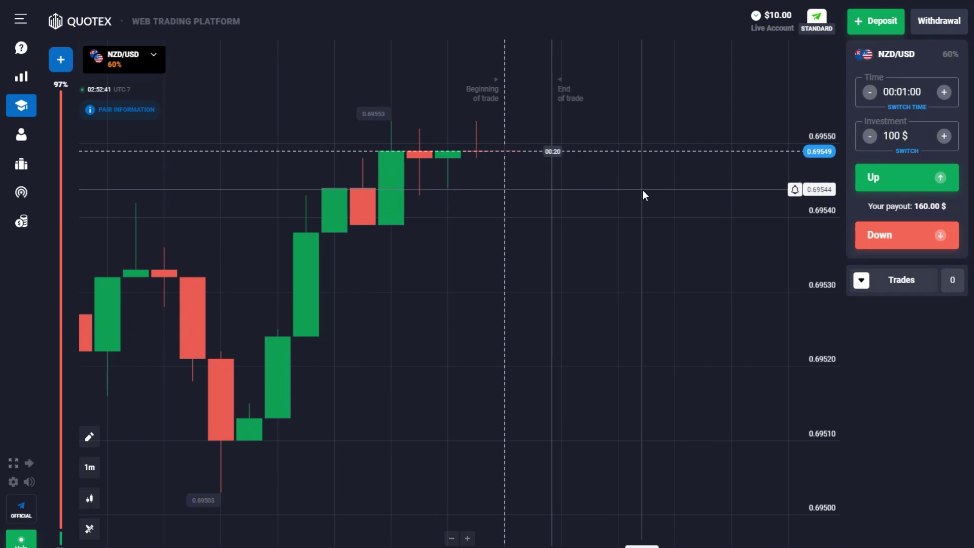
pyautogui.scroll(-1, 614, 213)
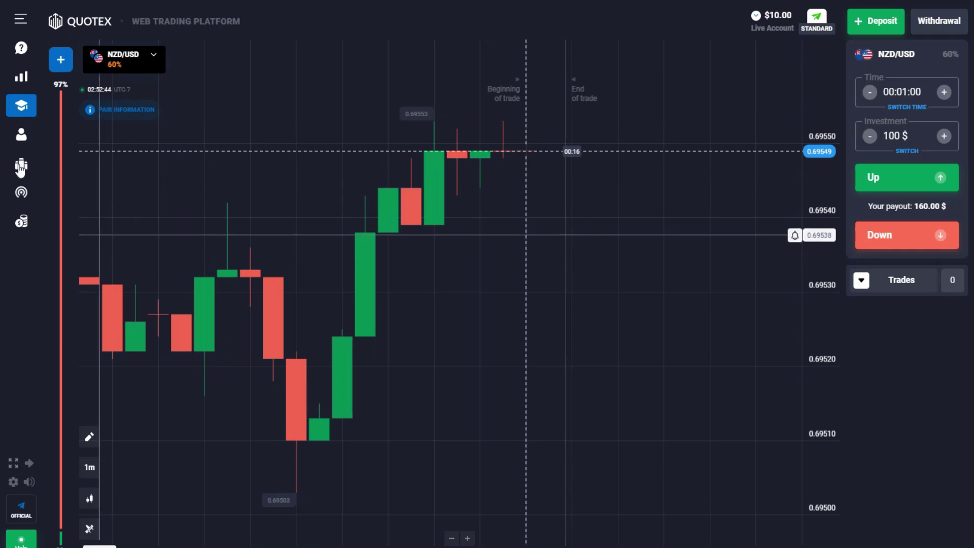
pyautogui.moveTo(383, 264); pyautogui.dragTo(468, 253)
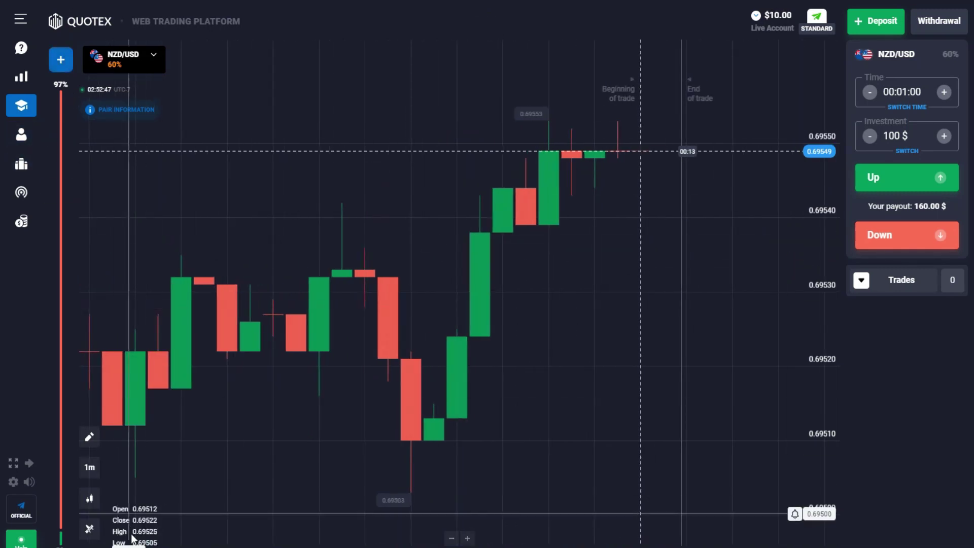
pyautogui.click(90, 533)
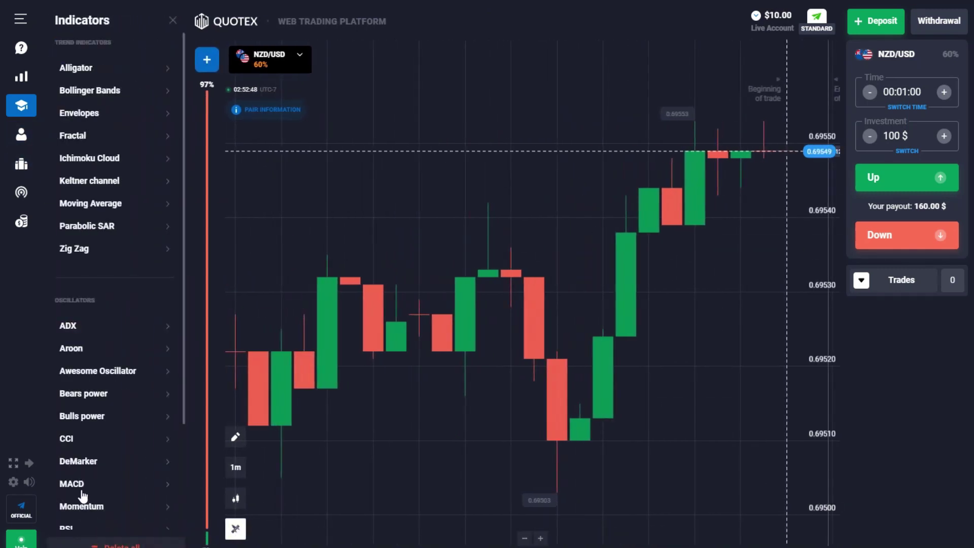
# Step: Overlay a Keltner channel with multiplier 2 (EMA 20, ATR 10) on NZD/USD
pyautogui.click(96, 181)
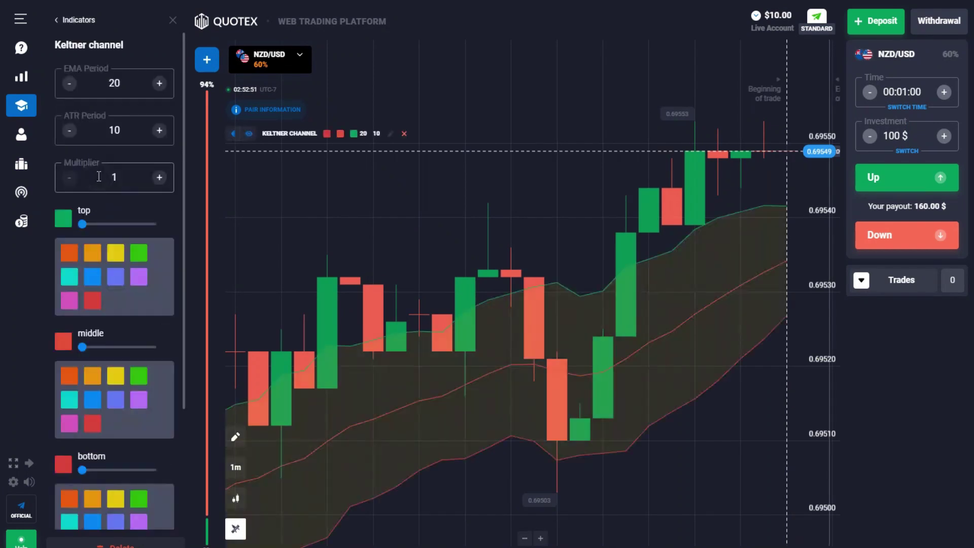
pyautogui.moveTo(123, 174); pyautogui.dragTo(100, 174)
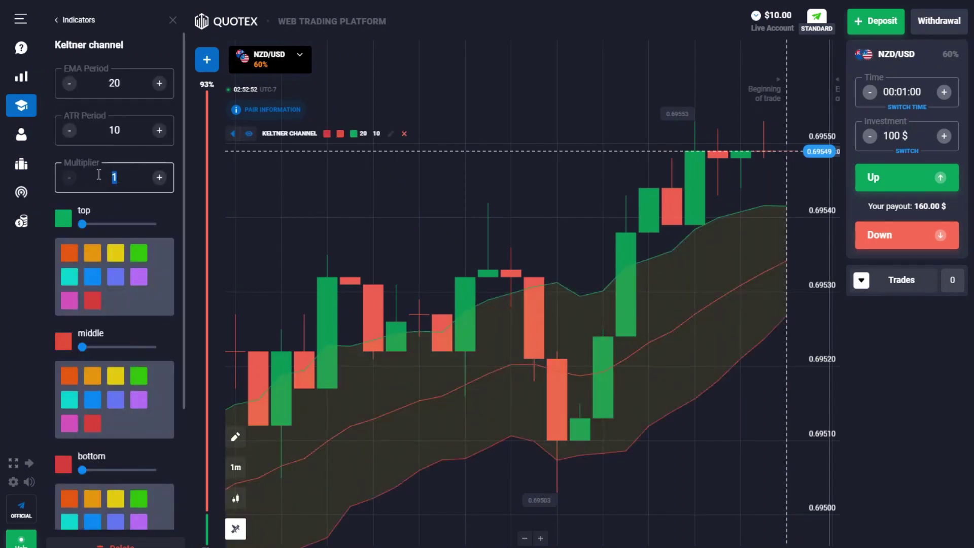
pyautogui.write('2')
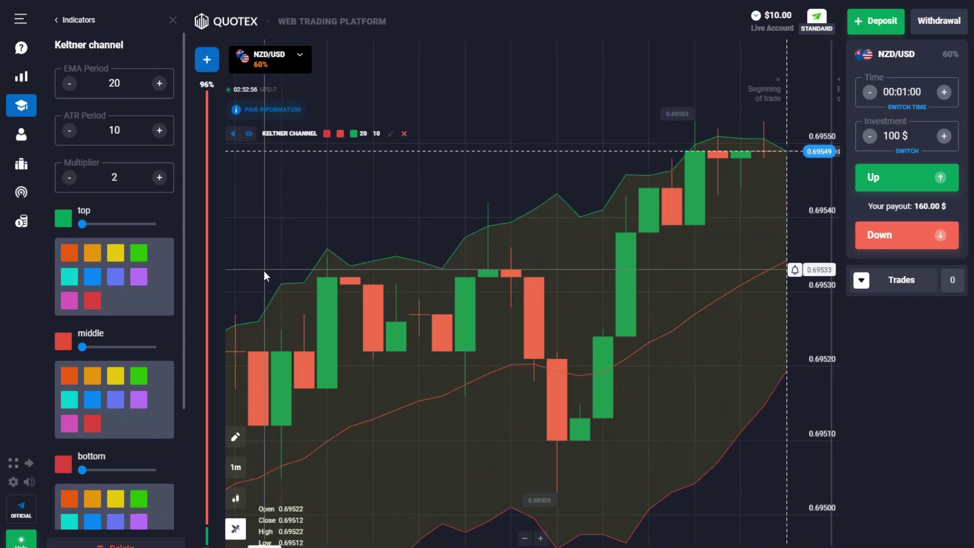
pyautogui.click(172, 20)
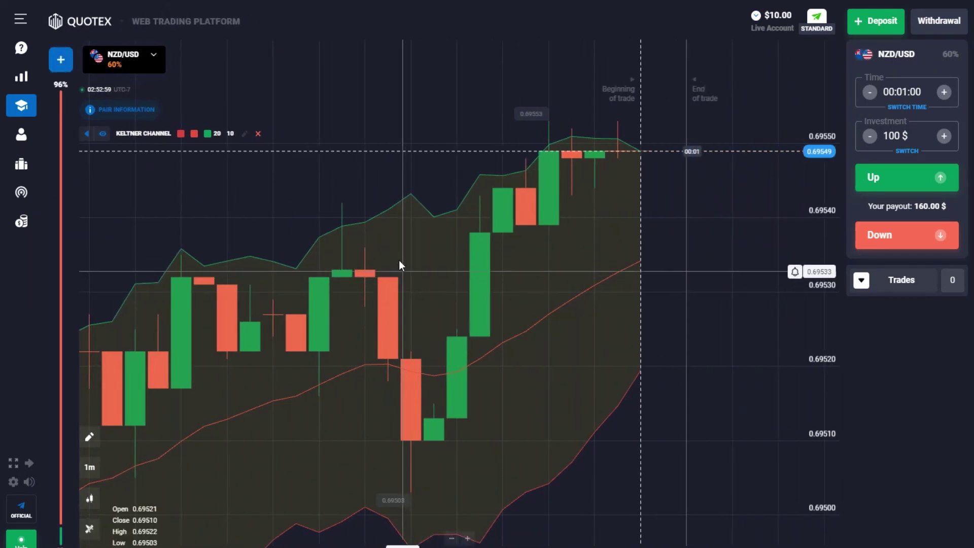
pyautogui.scroll(-3, 399, 260)
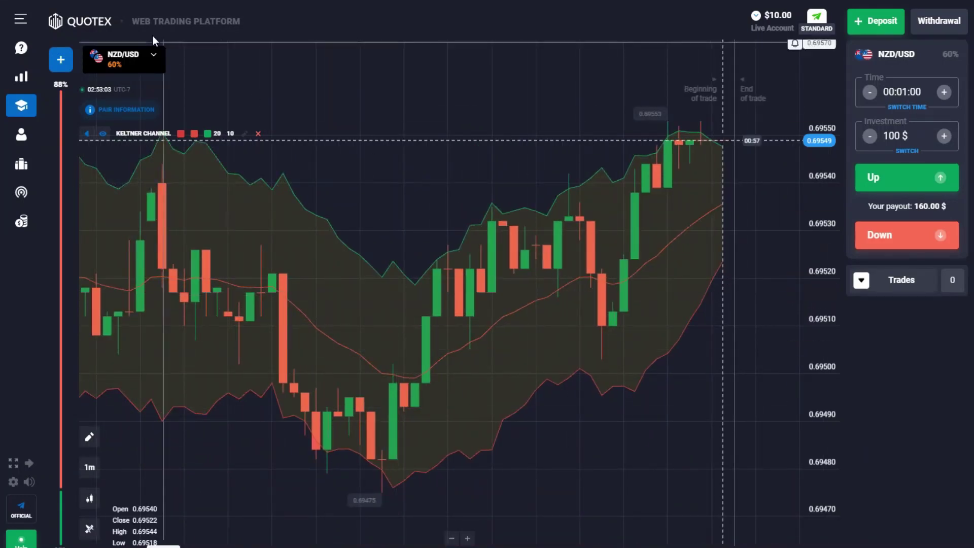
pyautogui.click(245, 133)
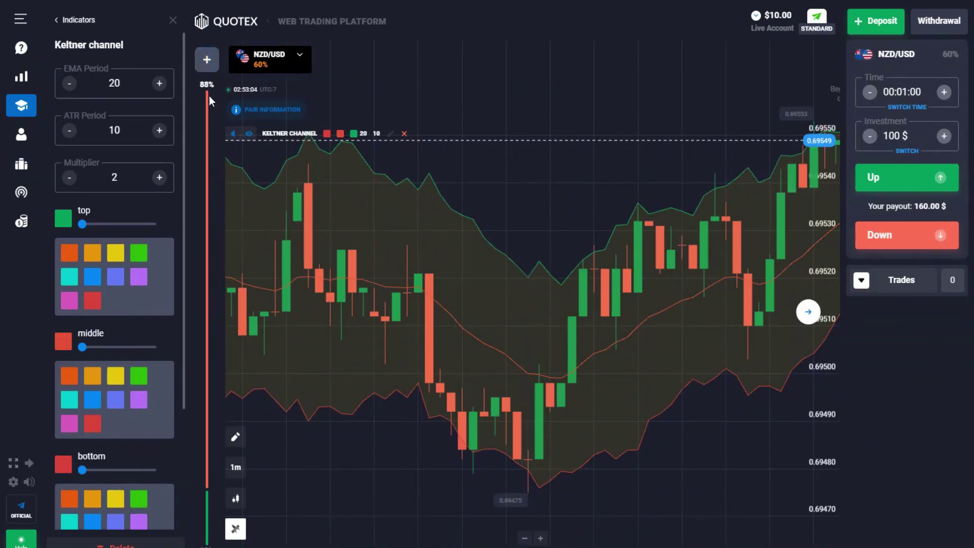
pyautogui.click(173, 20)
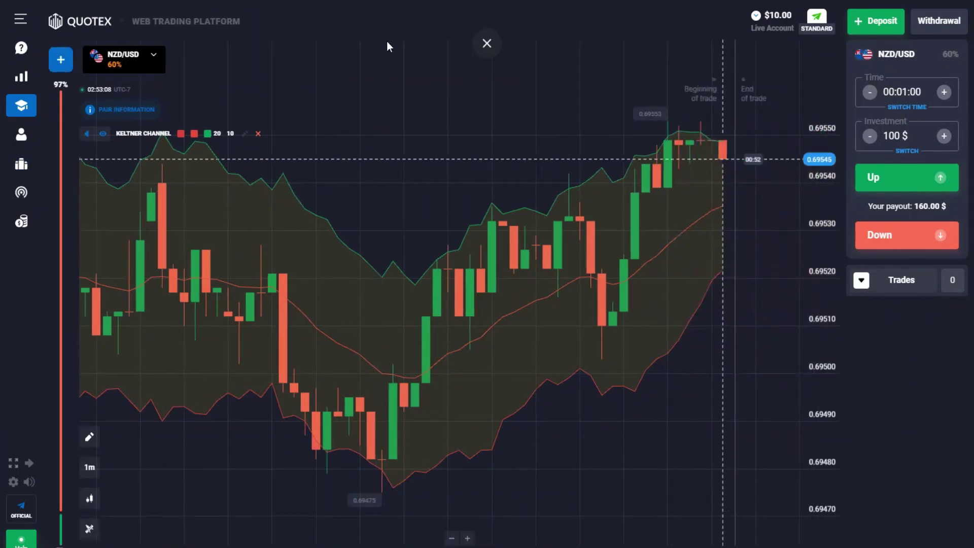
# Step: Switch to EUR/USD and add several more currency pair tabs, including CAD/CHF
pyautogui.click(144, 70)
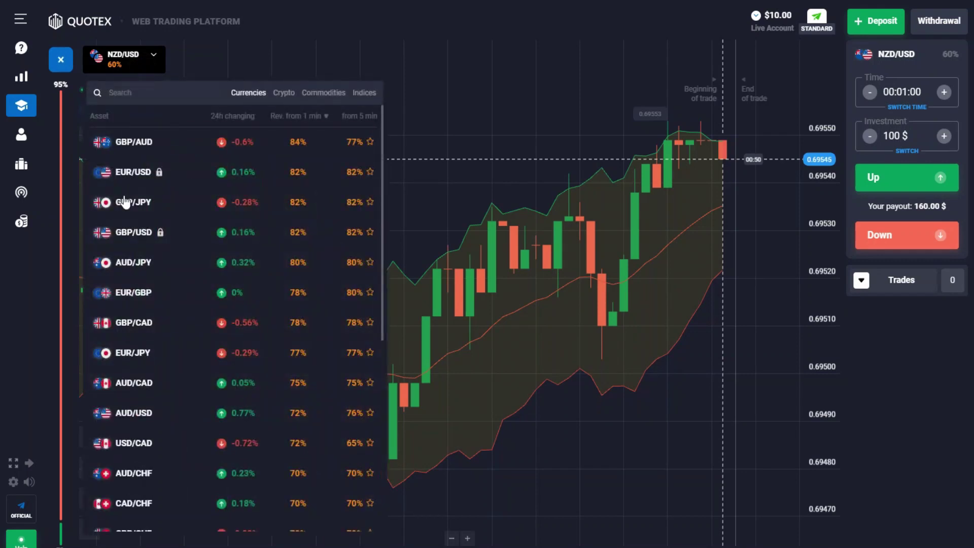
pyautogui.click(188, 196)
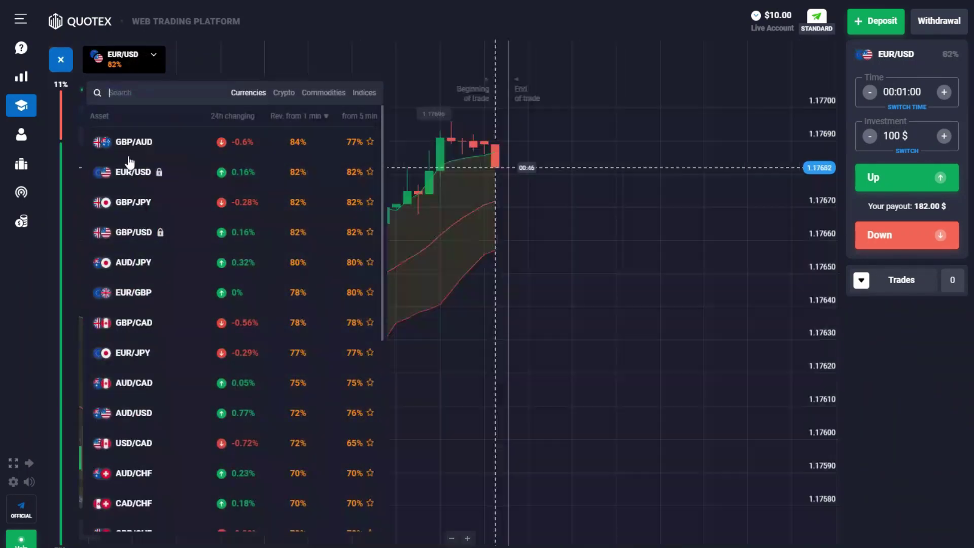
pyautogui.click(61, 59)
pyautogui.click(95, 196)
pyautogui.click(60, 60)
pyautogui.click(95, 196)
pyautogui.click(60, 59)
pyautogui.click(96, 195)
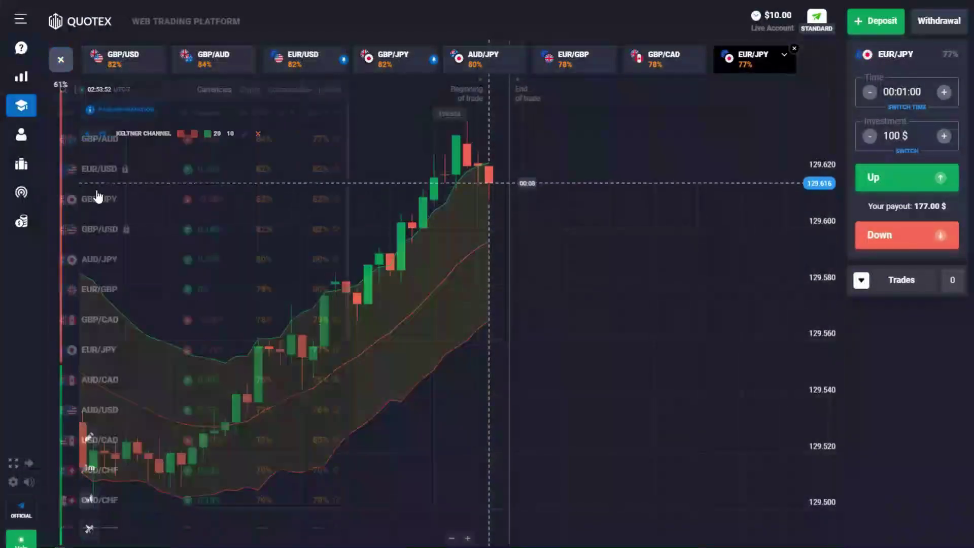
pyautogui.click(60, 60)
pyautogui.click(96, 196)
pyautogui.click(61, 60)
pyautogui.click(96, 196)
# Step: Inspect the CAD/CHF chart, then switch to the GBP/USD chart
pyautogui.scroll(-3, 555, 361)
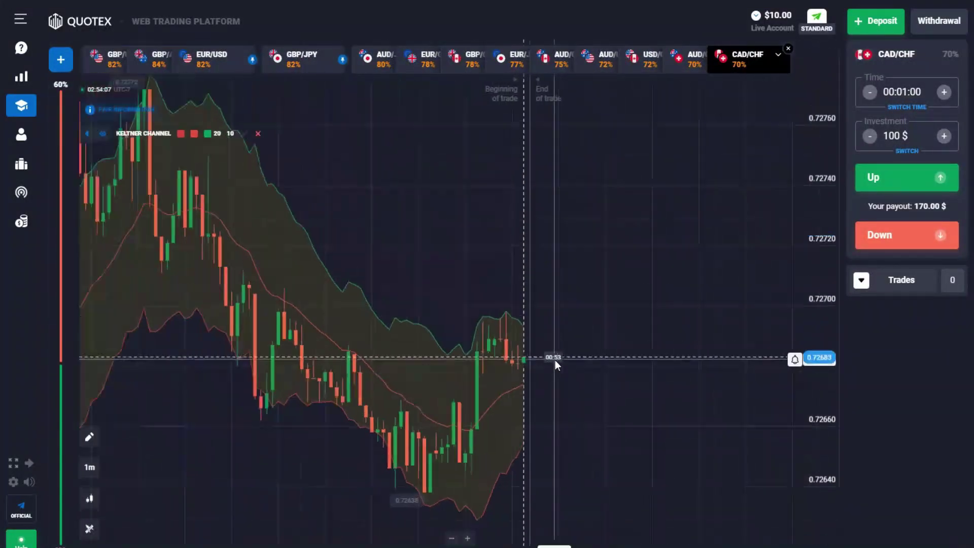
pyautogui.moveTo(485, 308); pyautogui.dragTo(615, 319)
pyautogui.scroll(1, 615, 315)
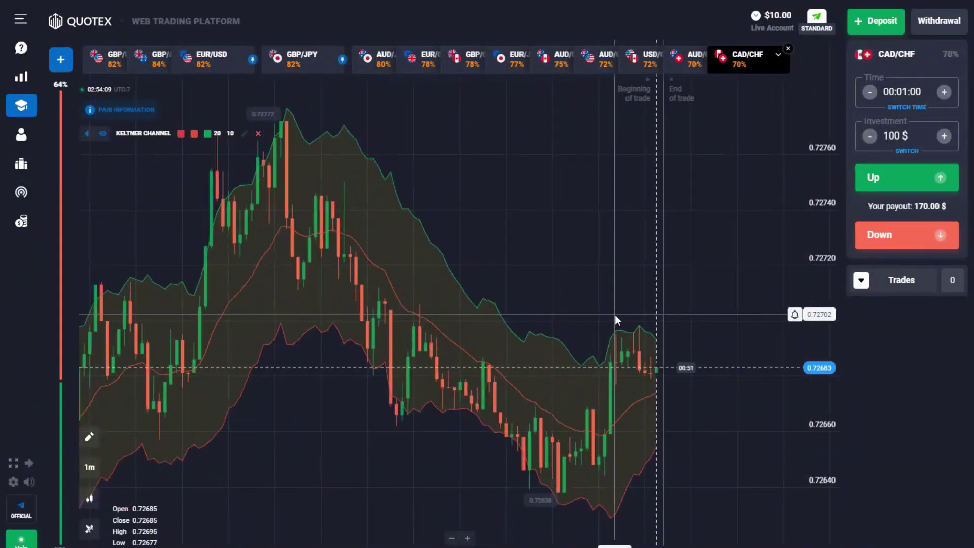
pyautogui.scroll(1, 614, 314)
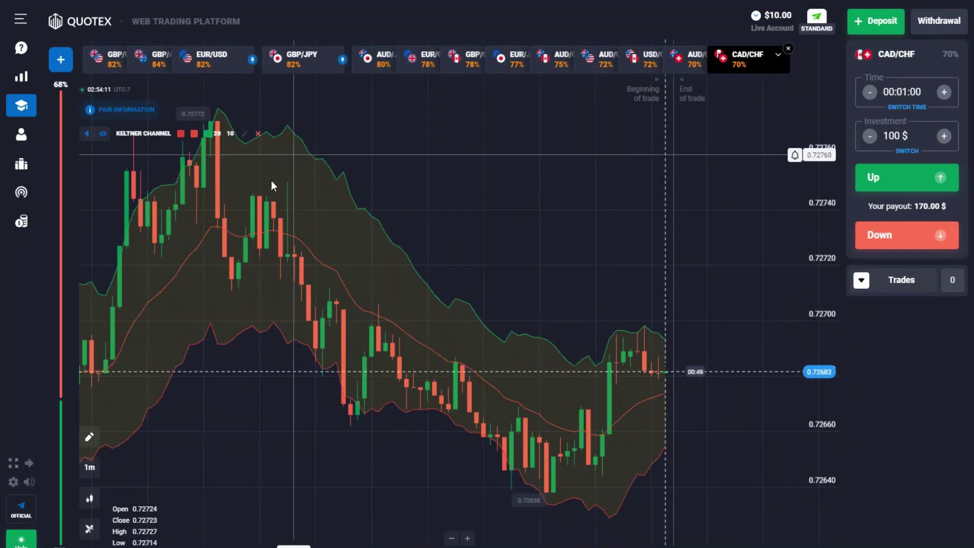
pyautogui.click(118, 79)
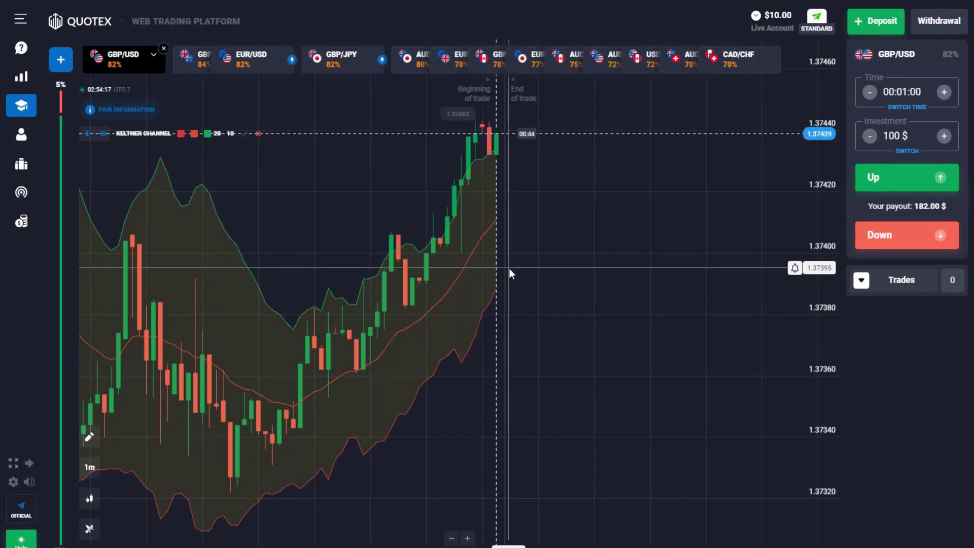
pyautogui.scroll(2, 582, 264)
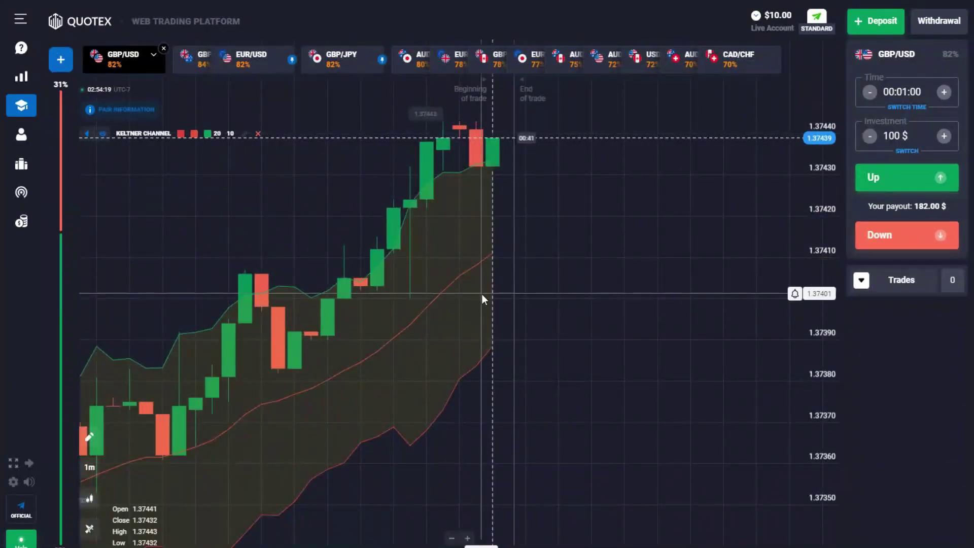
pyautogui.scroll(2, 623, 331)
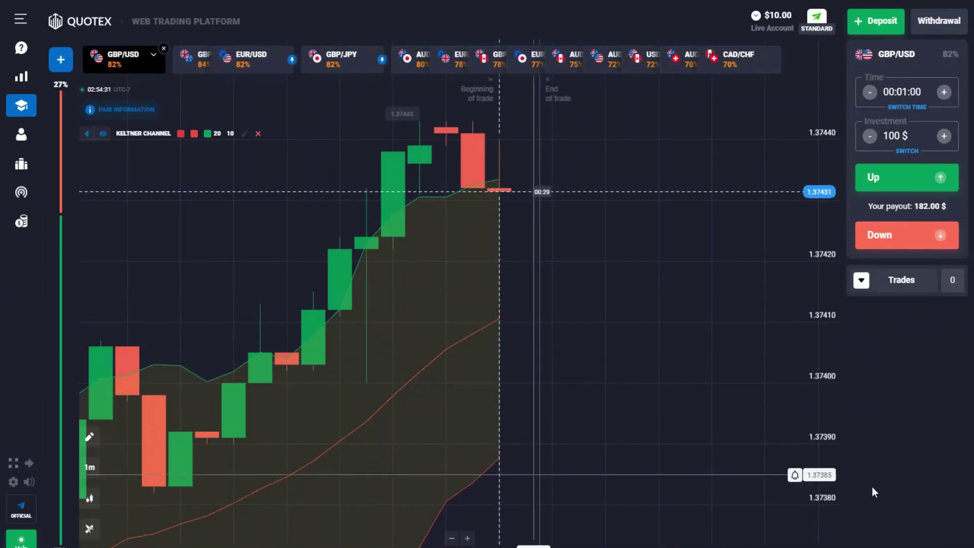
pyautogui.scroll(1, 662, 300)
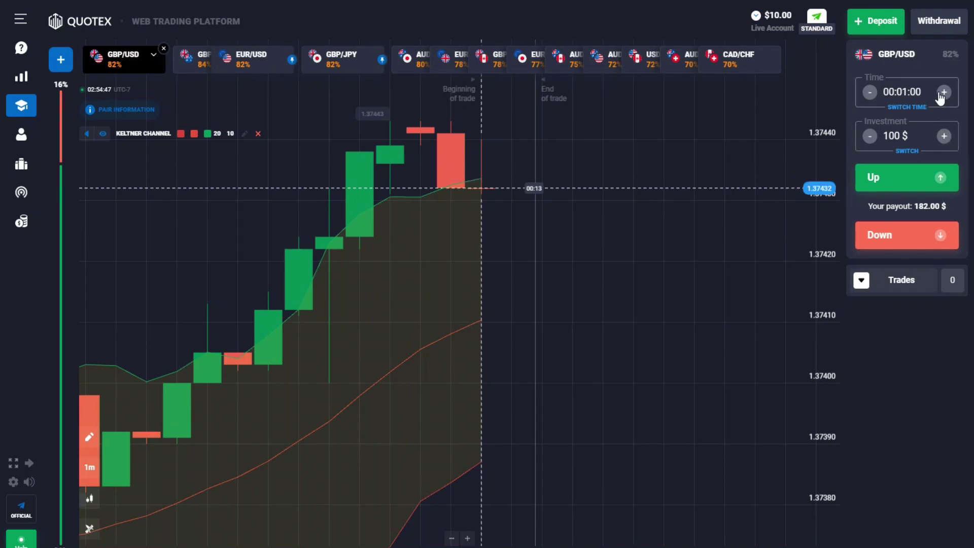
pyautogui.click(902, 93)
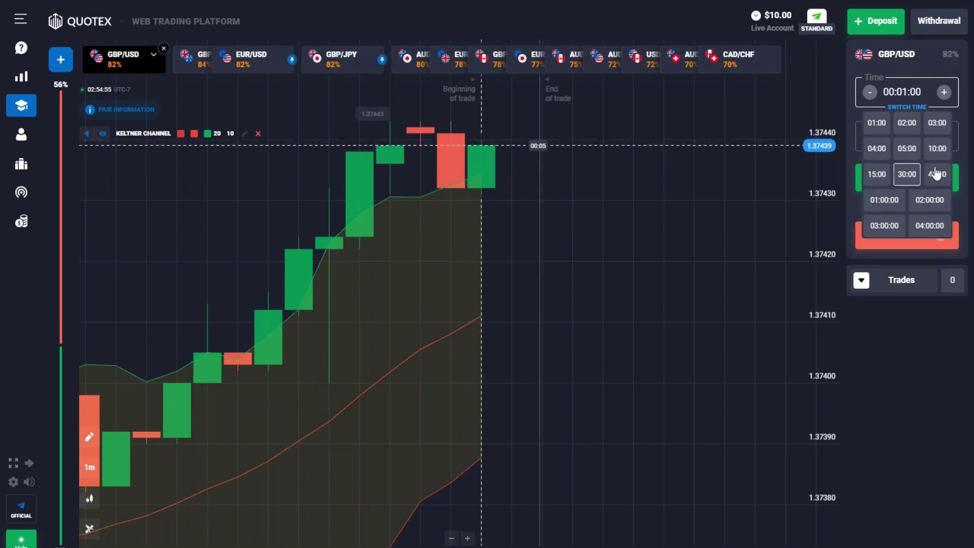
pyautogui.click(729, 253)
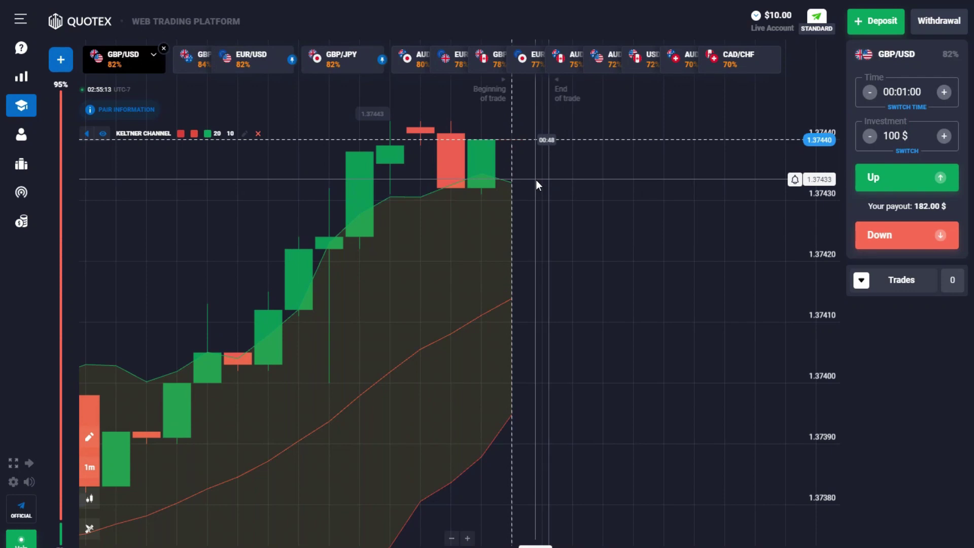
# Step: Zoom the GBP/USD chart and show the Time field's preset durations
pyautogui.scroll(-2, 535, 179)
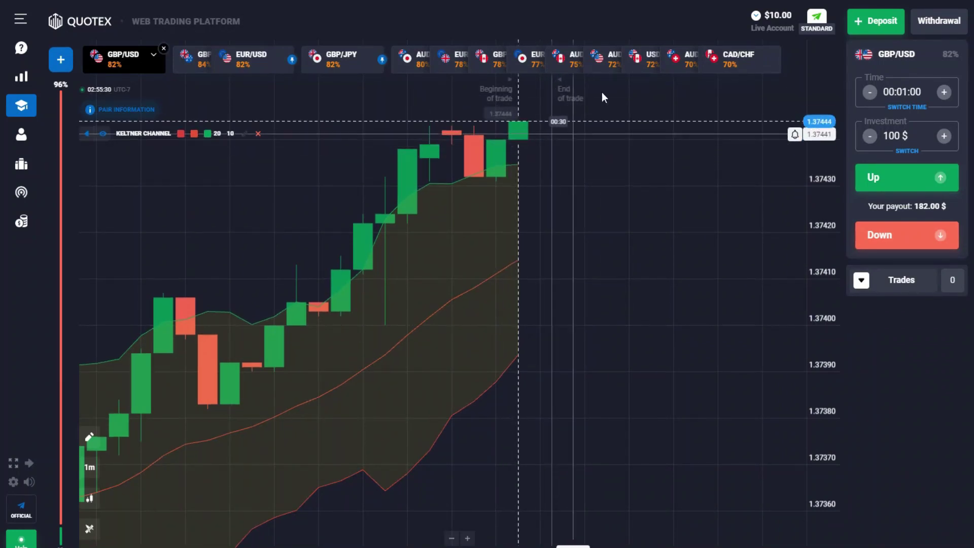
pyautogui.scroll(2, 538, 163)
pyautogui.click(914, 101)
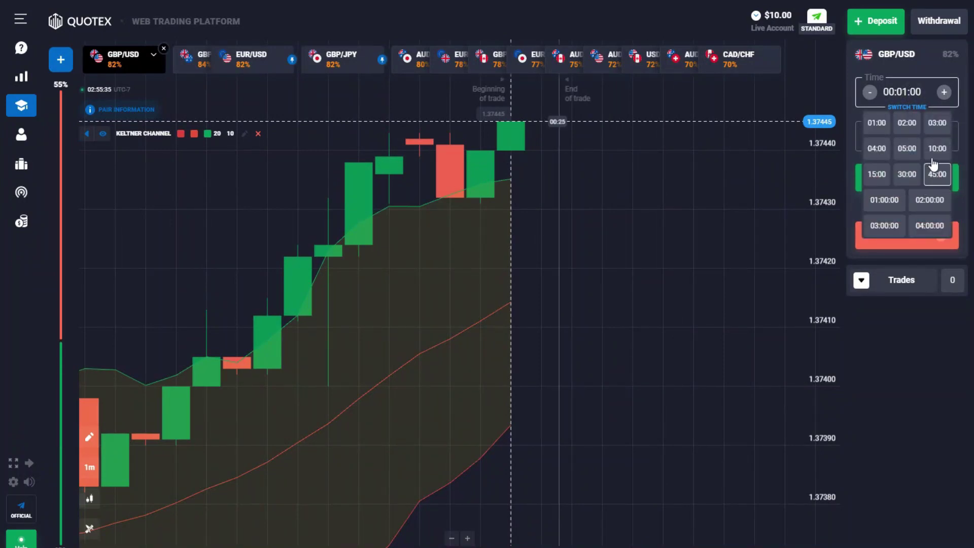
# Step: Choose the 10:00 preset so the trade time reads 00:10:00
pyautogui.click(936, 148)
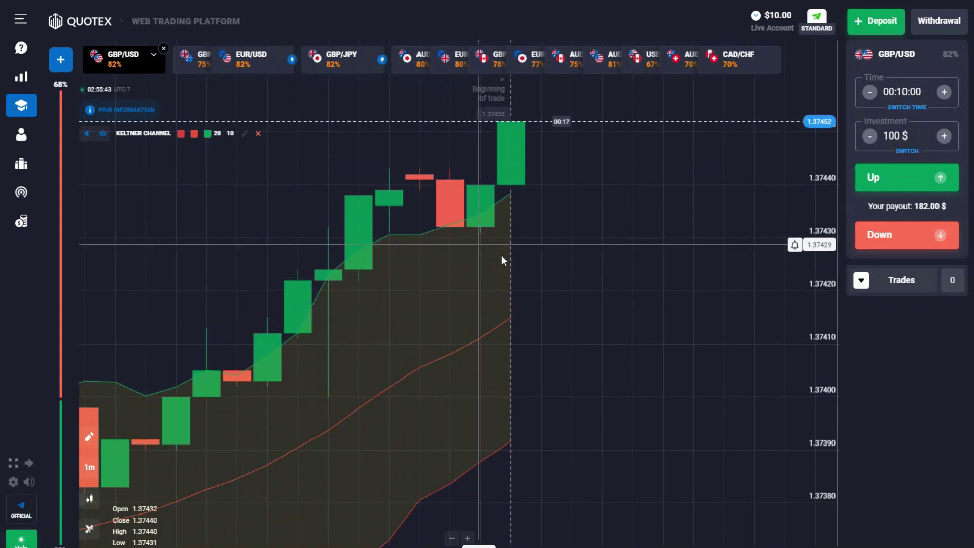
pyautogui.scroll(-5, 565, 190)
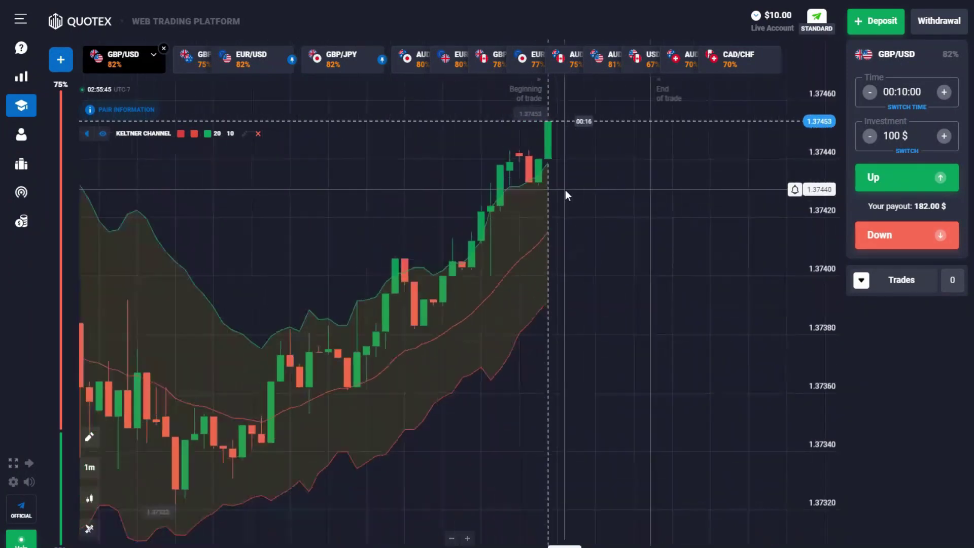
pyautogui.scroll(-3, 565, 190)
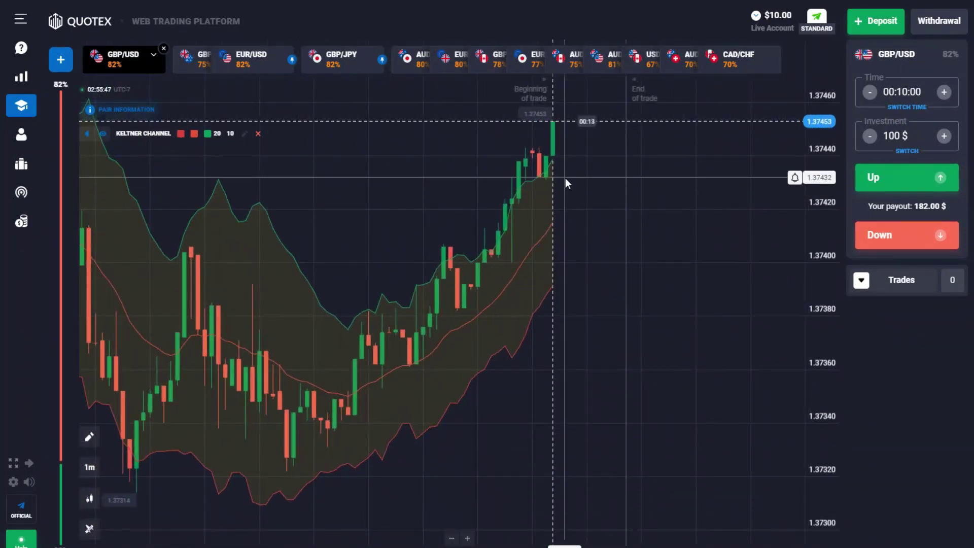
pyautogui.scroll(6, 579, 273)
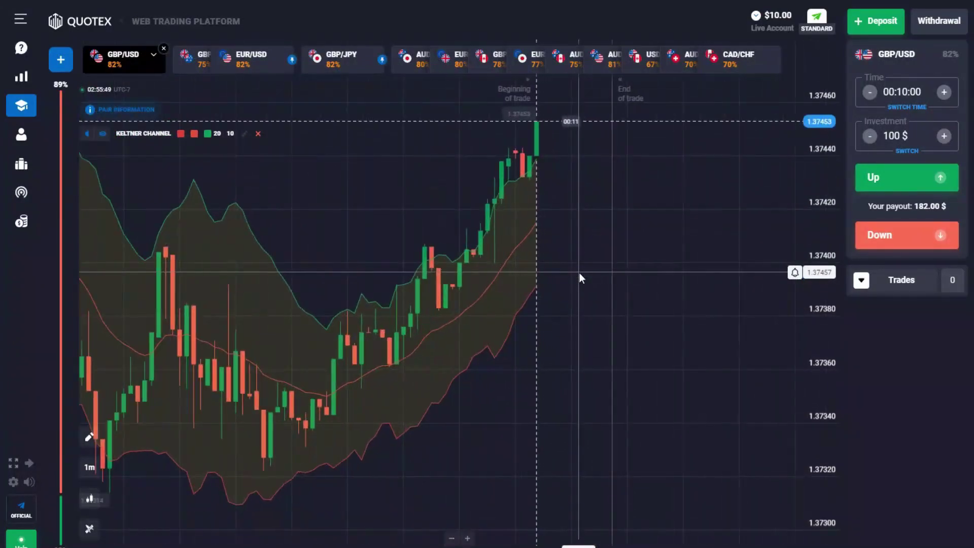
pyautogui.scroll(-3, 572, 217)
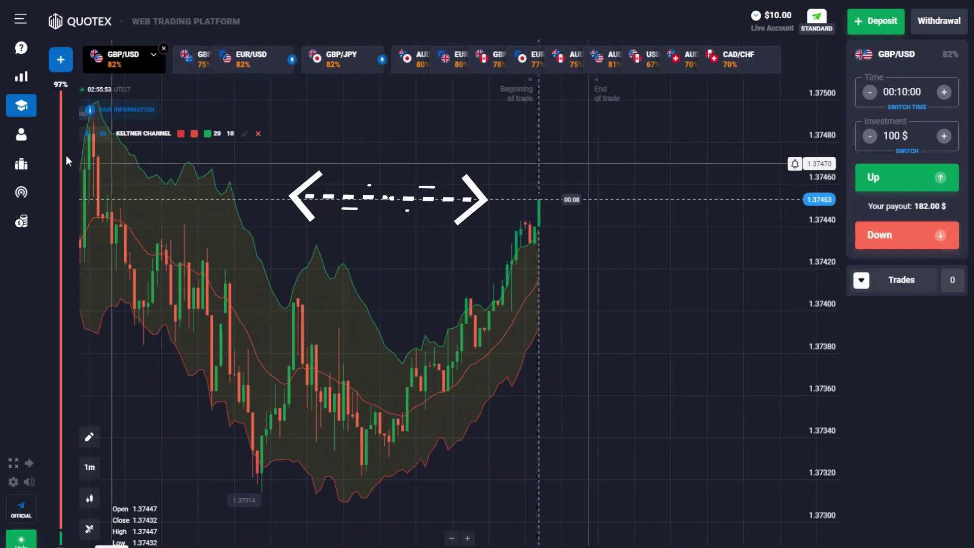
pyautogui.scroll(5, 629, 196)
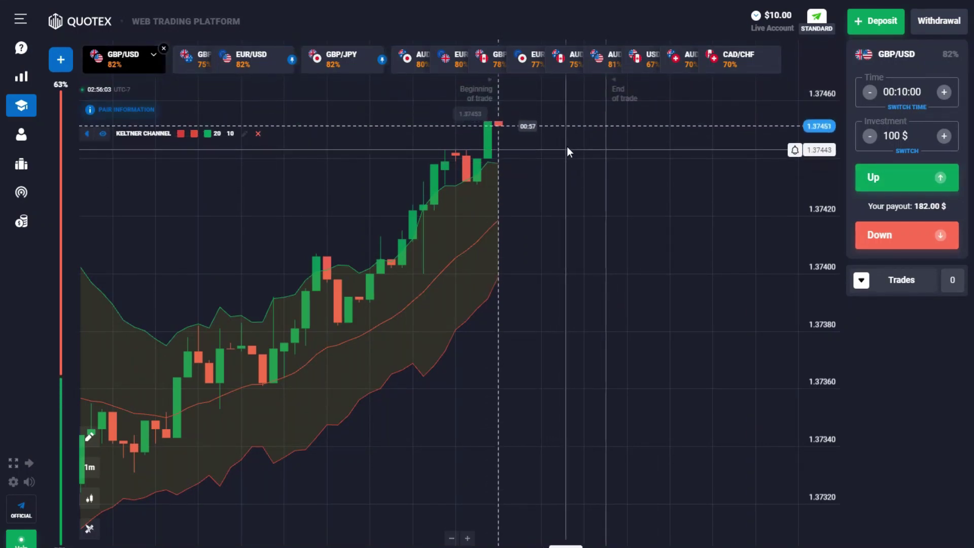
# Step: Set the investment to 10 $ and open a Down trade on GBP/USD with Shift+S
pyautogui.click(891, 136)
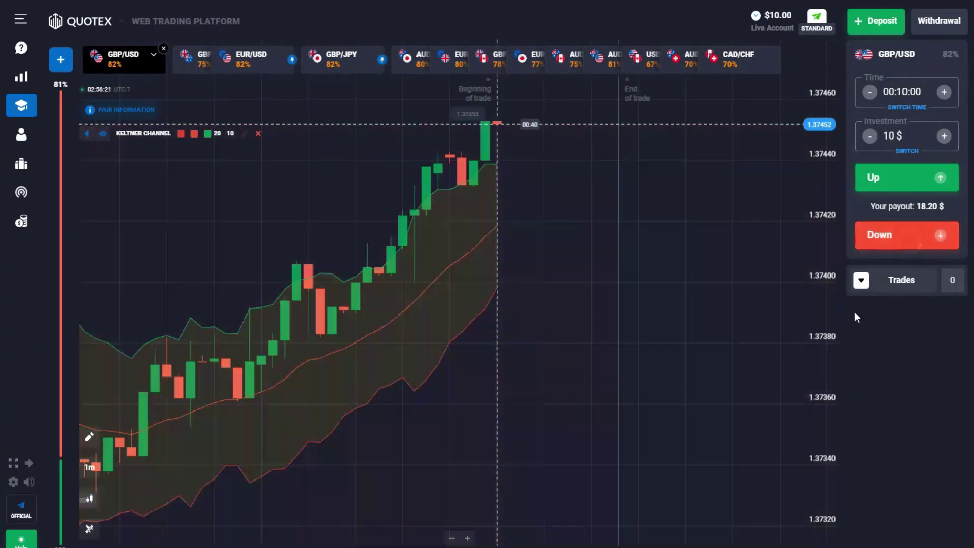
pyautogui.scroll(2, 598, 133)
pyautogui.hotkey('shift', 's')
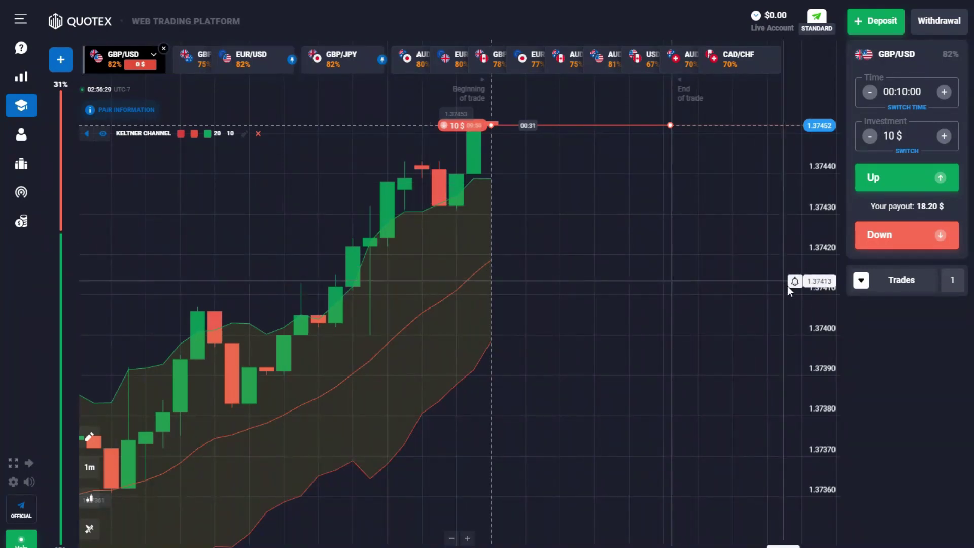
# Step: Watch the open GBP/USD Down trade, then switch to the GBP/AUD chart
pyautogui.scroll(1, 673, 119)
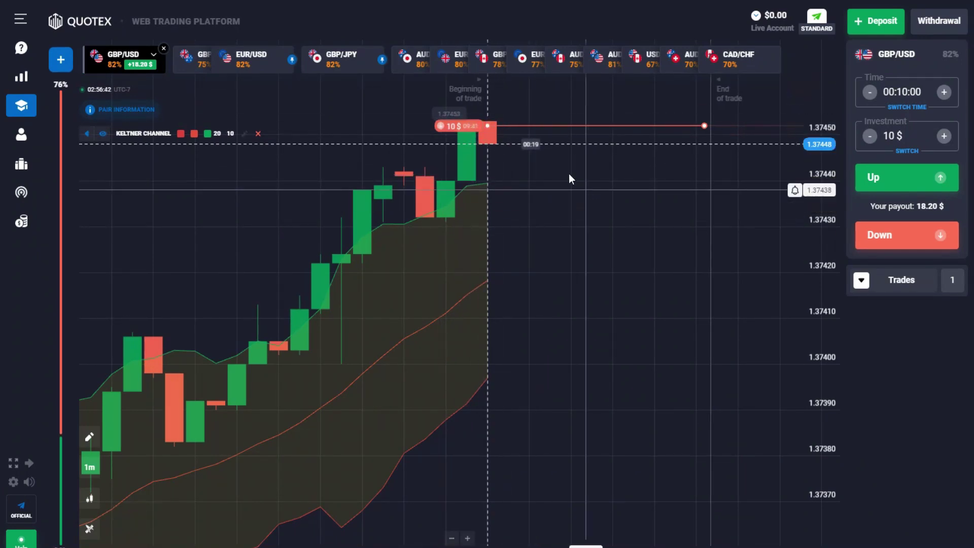
pyautogui.scroll(-3, 557, 173)
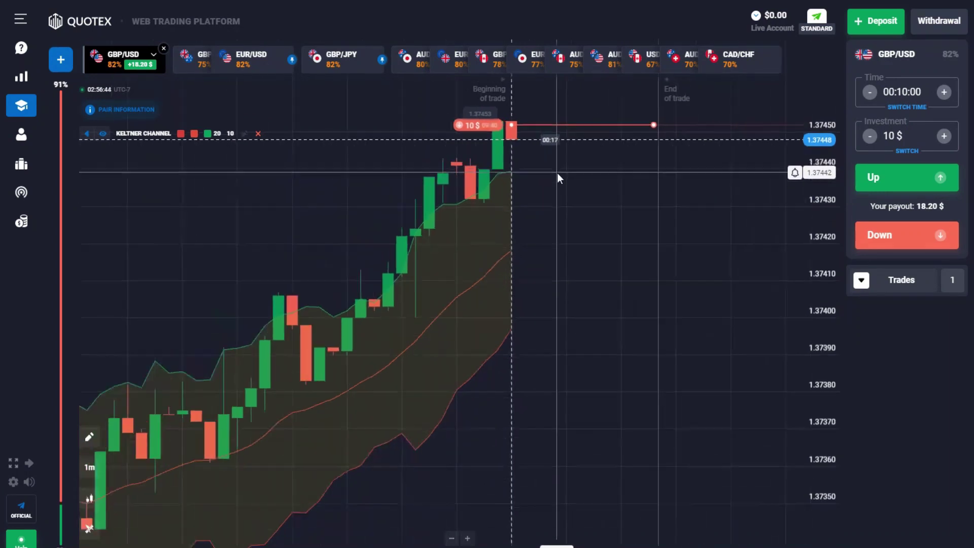
pyautogui.scroll(-1, 557, 174)
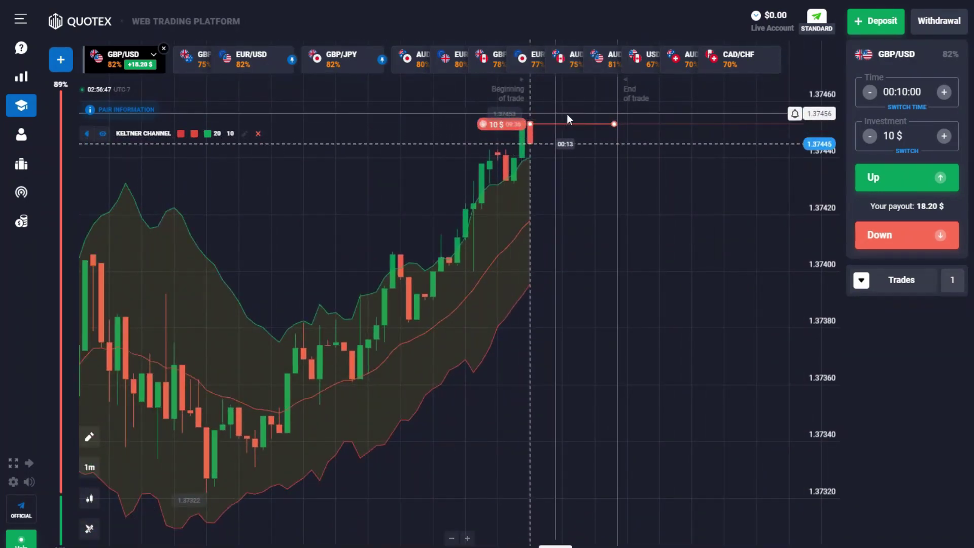
pyautogui.scroll(-1, 549, 135)
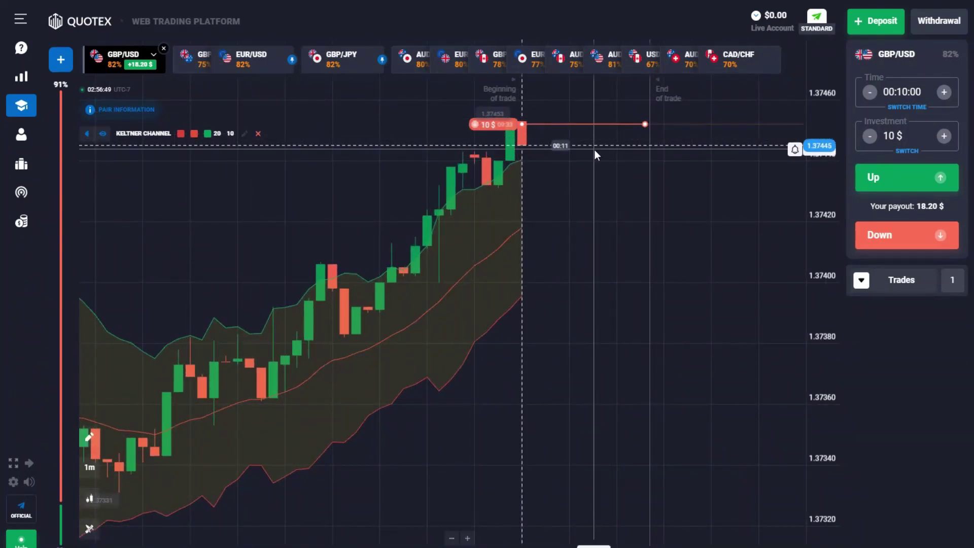
pyautogui.scroll(-1, 594, 150)
pyautogui.scroll(-1, 594, 150)
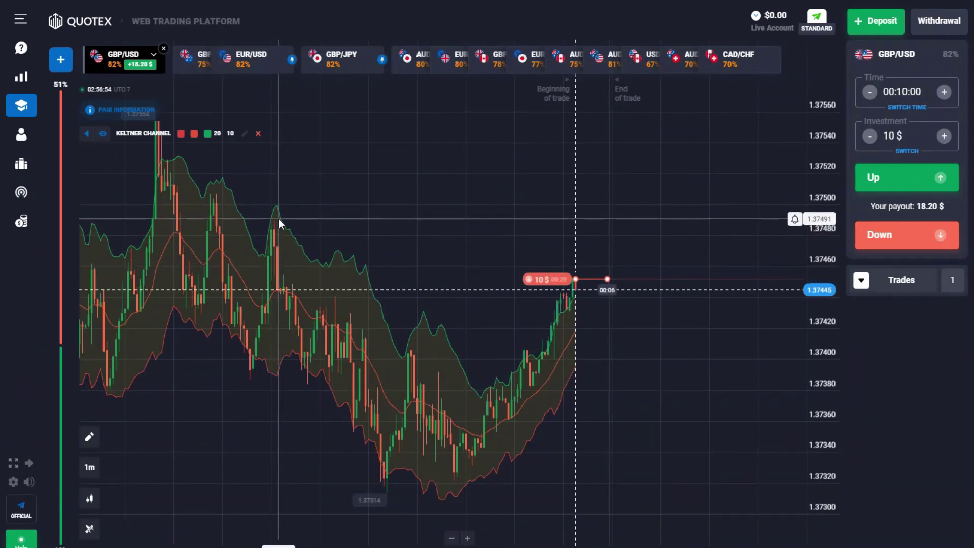
pyautogui.scroll(3, 591, 275)
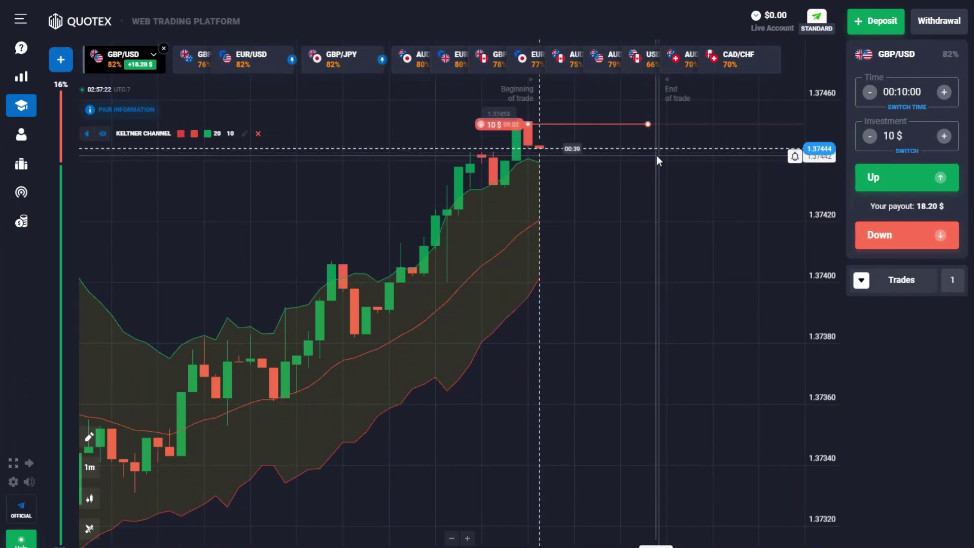
pyautogui.scroll(2, 657, 154)
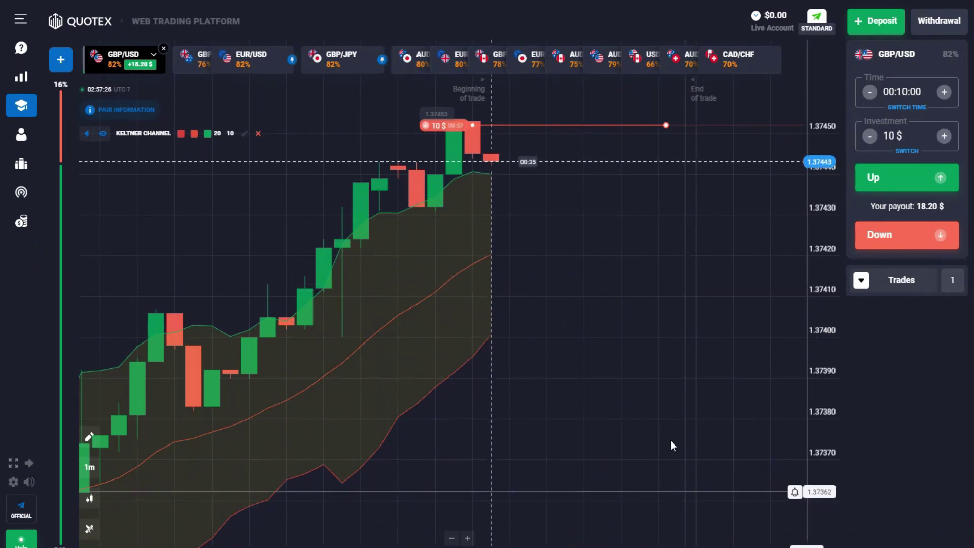
pyautogui.click(206, 71)
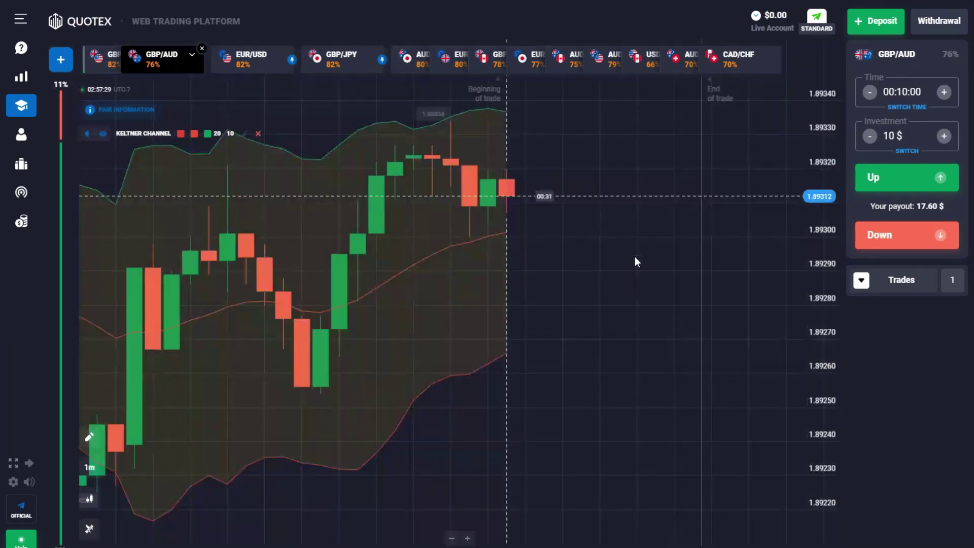
# Step: After reviewing earlier candles, change the GBP/AUD trade expiry from 10 minutes to 03:00
pyautogui.moveTo(523, 278); pyautogui.dragTo(778, 257)
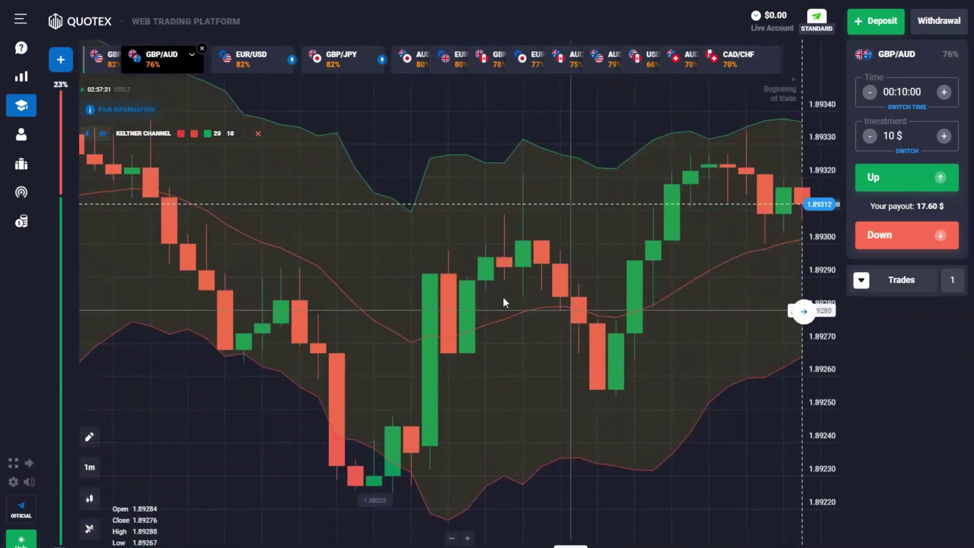
pyautogui.scroll(2, 598, 414)
pyautogui.moveTo(437, 358); pyautogui.dragTo(611, 355)
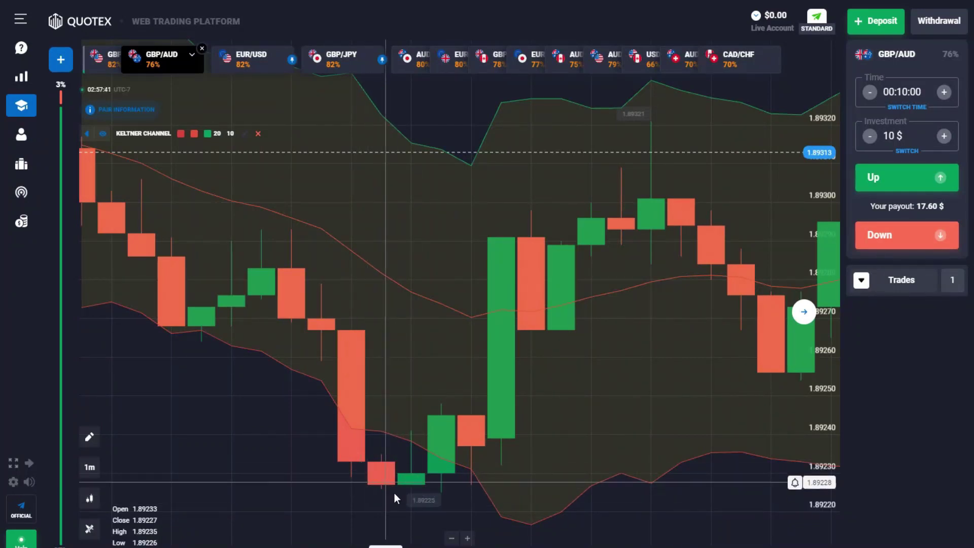
pyautogui.click(913, 93)
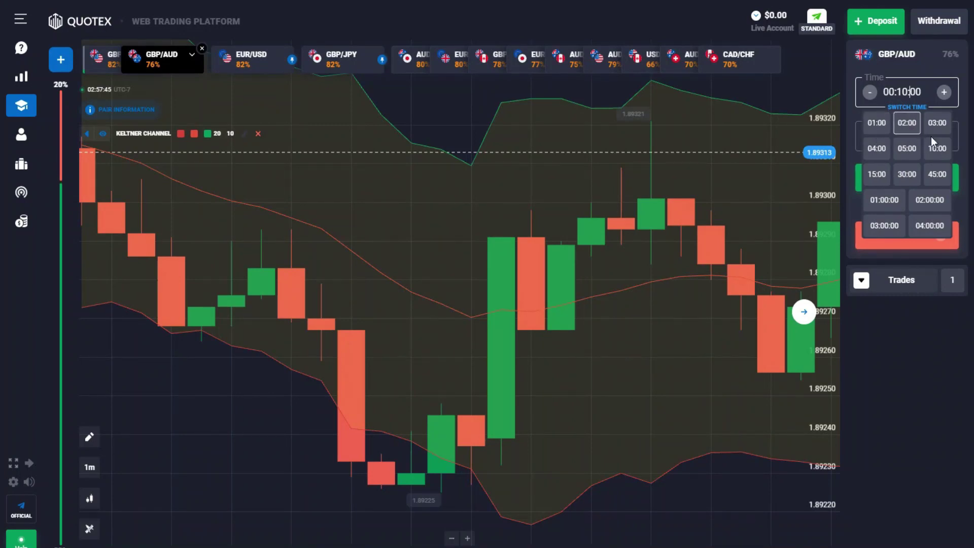
pyautogui.click(937, 124)
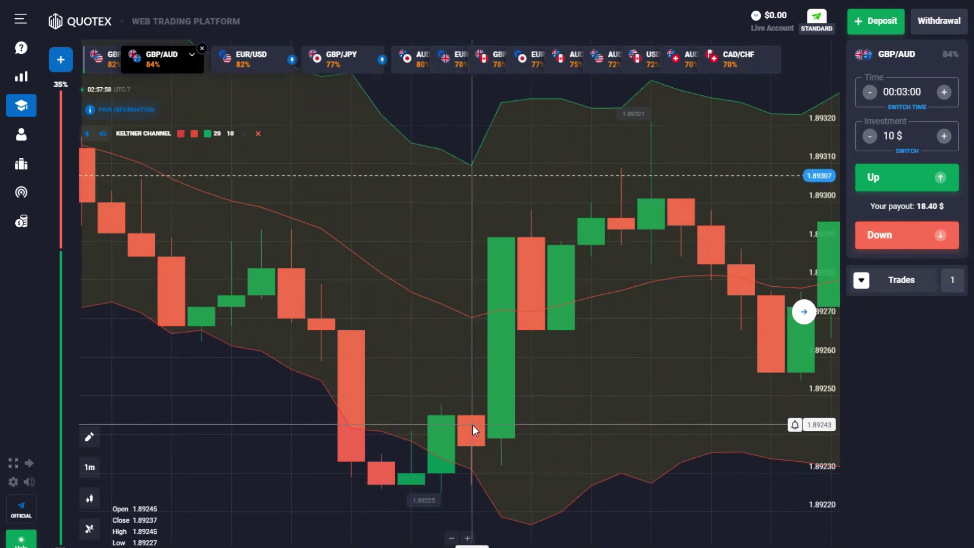
# Step: Scroll and pan back through older GBP/AUD candles to review the price history
pyautogui.scroll(-3, 617, 289)
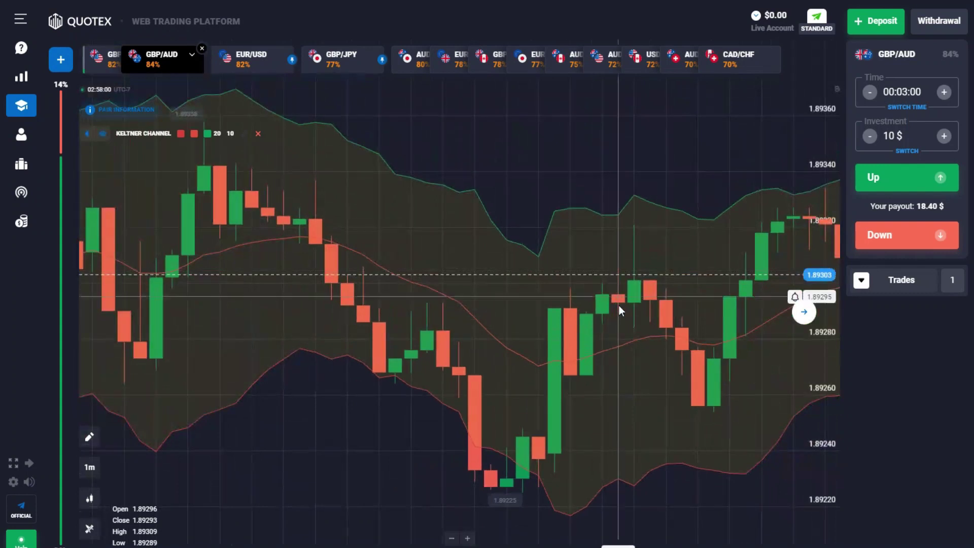
pyautogui.scroll(-3, 649, 345)
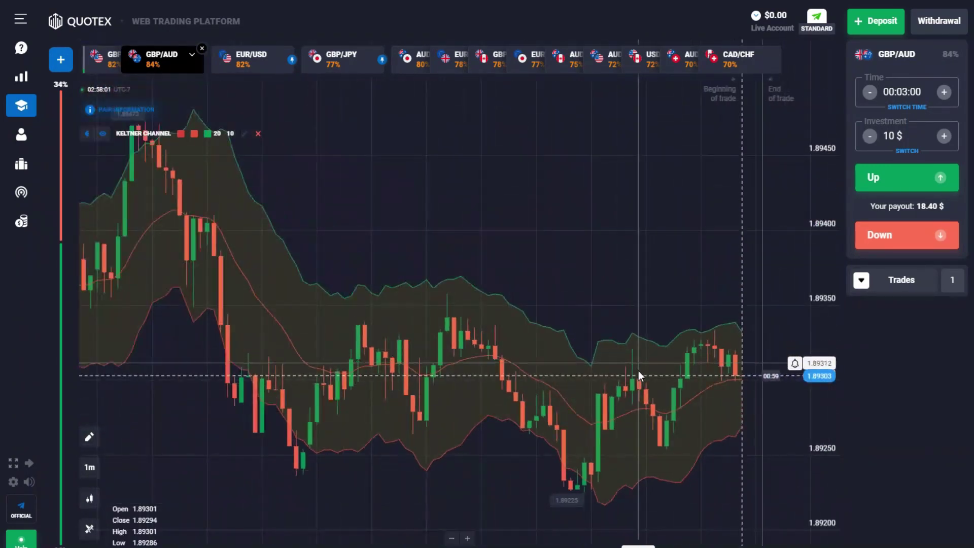
pyautogui.scroll(2, 695, 390)
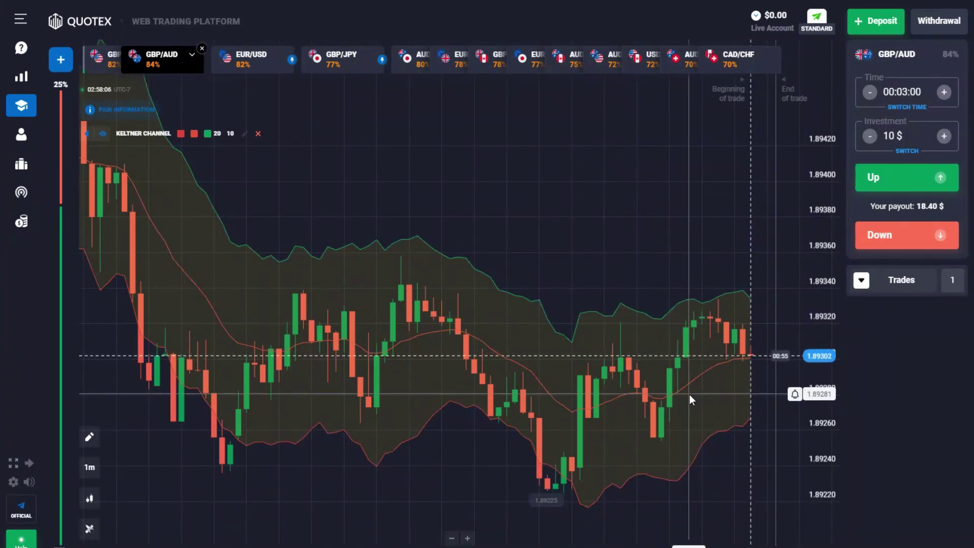
pyautogui.moveTo(508, 386); pyautogui.dragTo(684, 378)
pyautogui.moveTo(287, 371); pyautogui.dragTo(585, 453)
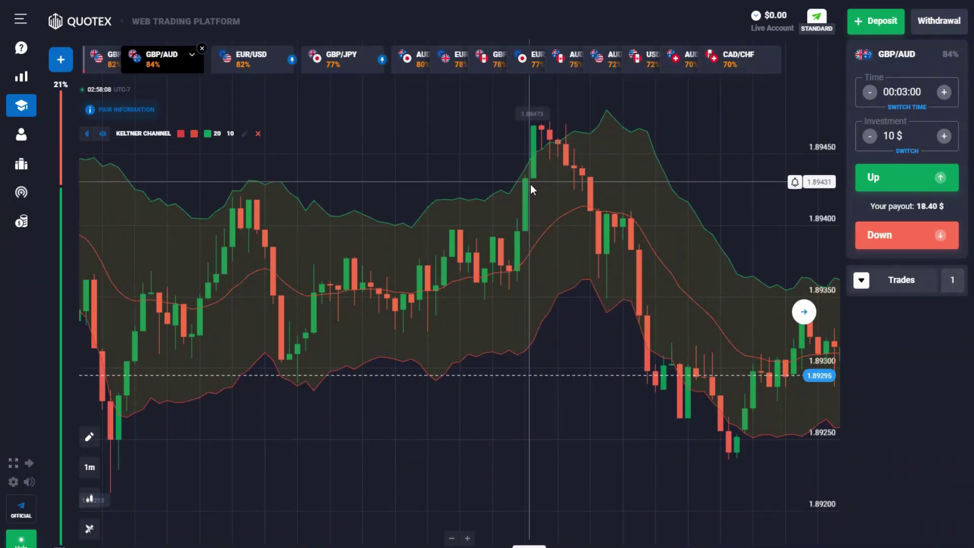
pyautogui.scroll(3, 660, 187)
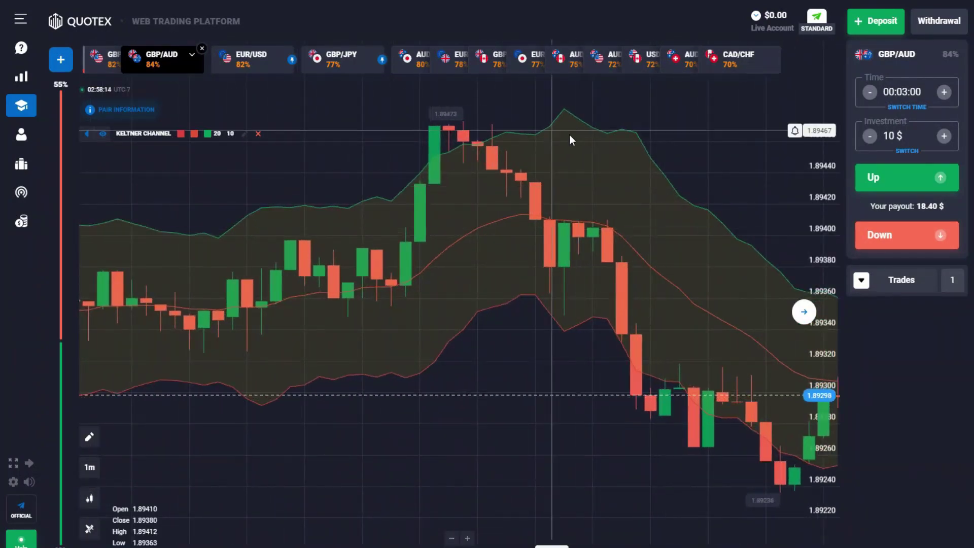
pyautogui.scroll(1, 573, 198)
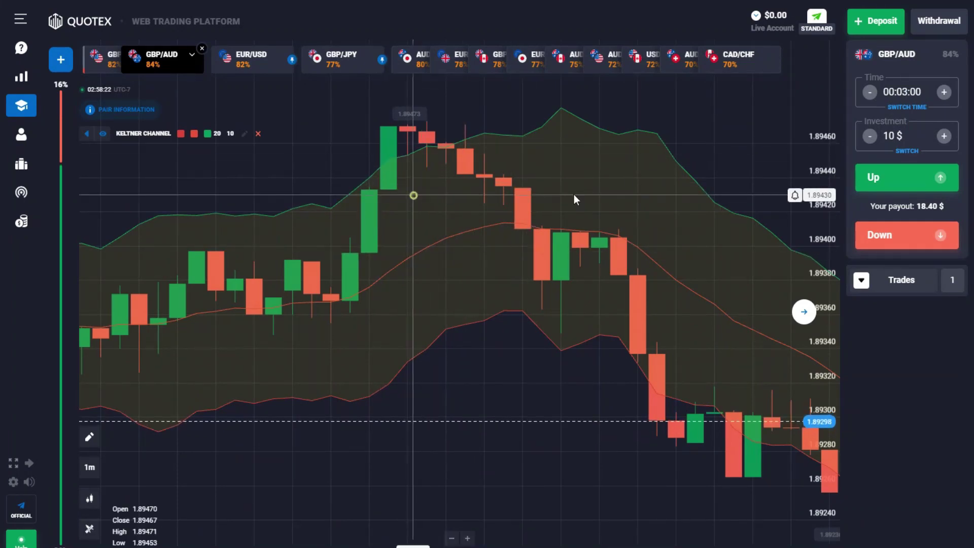
pyautogui.hscroll(-5, 404, 279)
pyautogui.hscroll(-12, 678, 298)
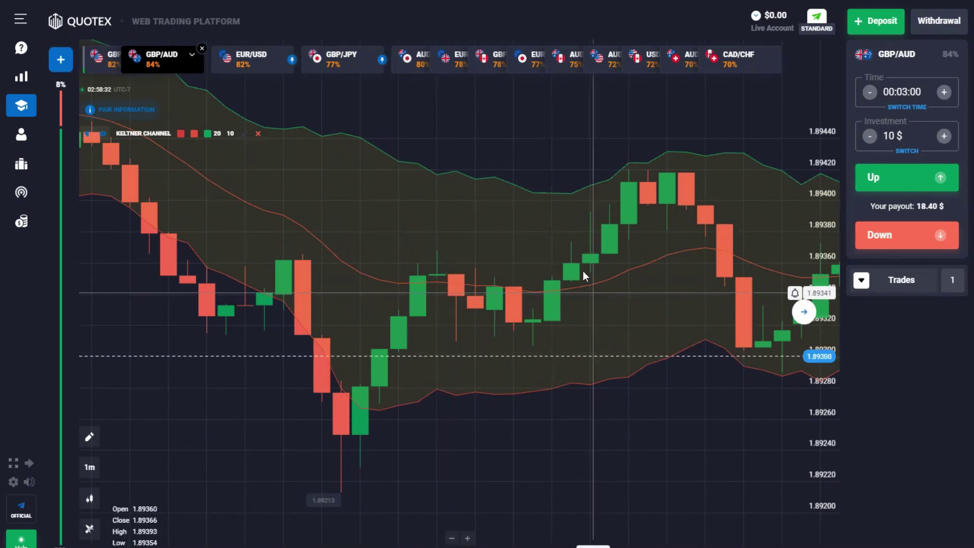
pyautogui.moveTo(501, 178); pyautogui.dragTo(638, 211)
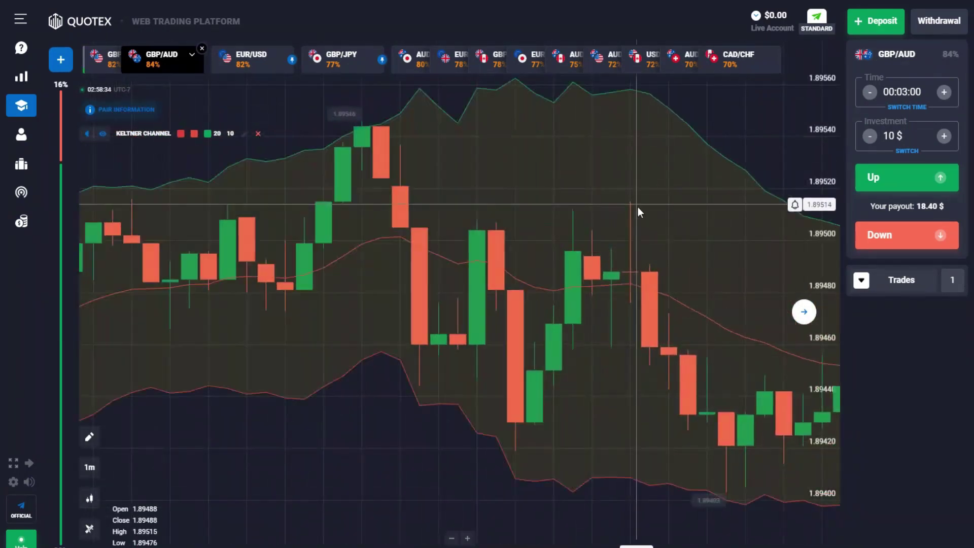
pyautogui.moveTo(400, 239); pyautogui.dragTo(698, 251)
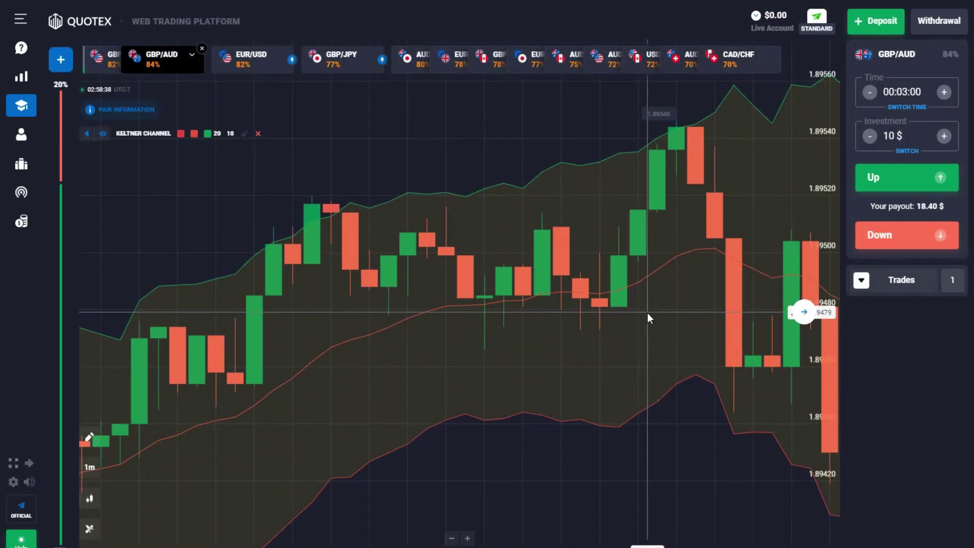
pyautogui.moveTo(695, 266); pyautogui.dragTo(541, 299)
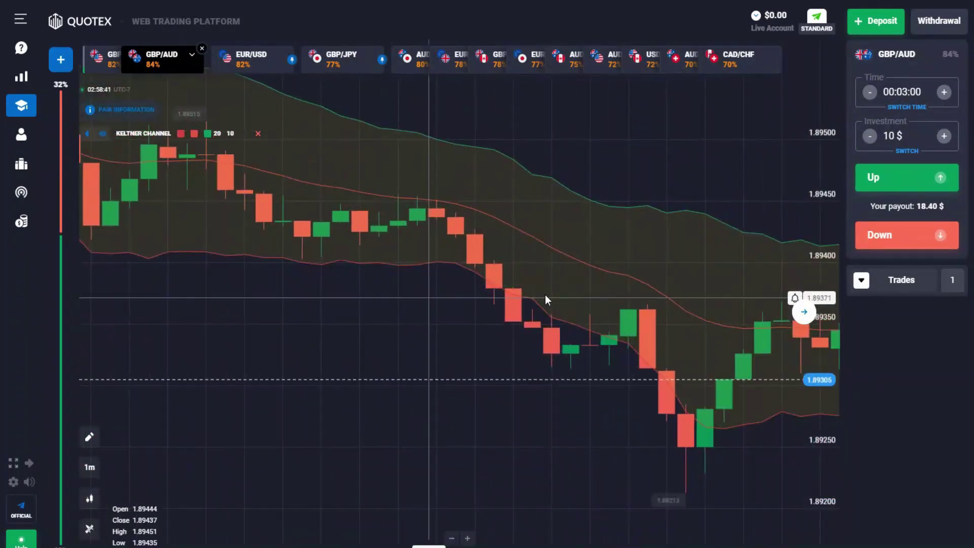
pyautogui.moveTo(635, 272); pyautogui.dragTo(288, 263)
pyautogui.moveTo(749, 288); pyautogui.dragTo(330, 282)
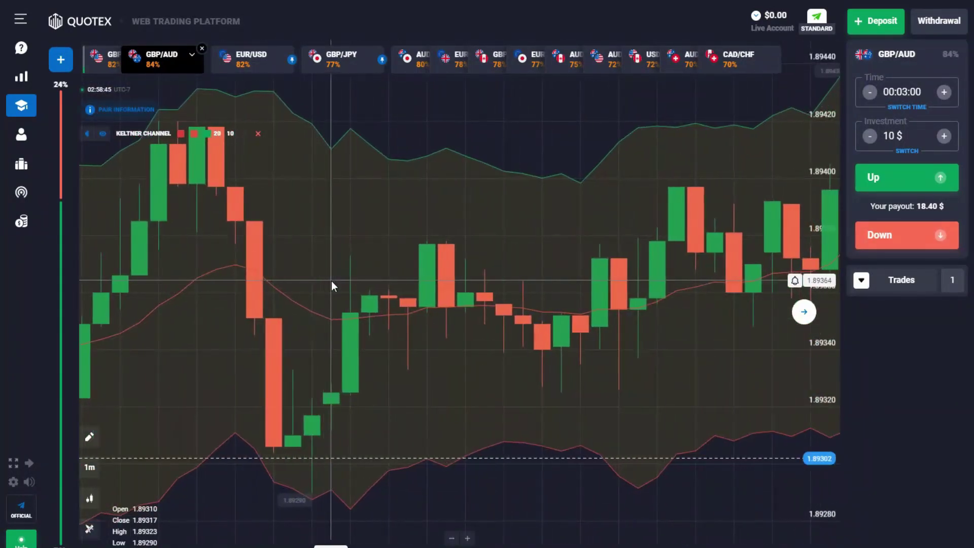
# Step: Return to the live candles and switch to the GBP/USD chart with the open $10 trade
pyautogui.click(805, 312)
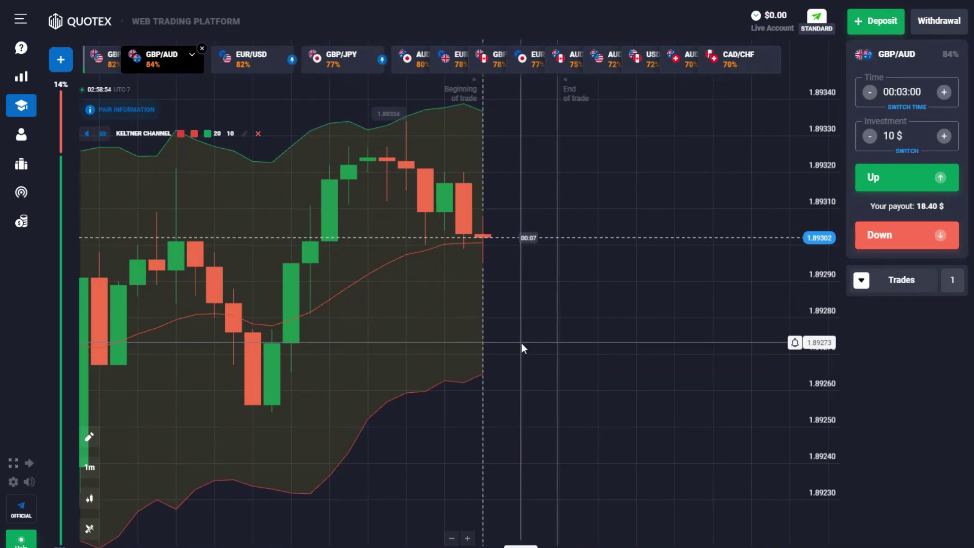
pyautogui.scroll(2, 477, 309)
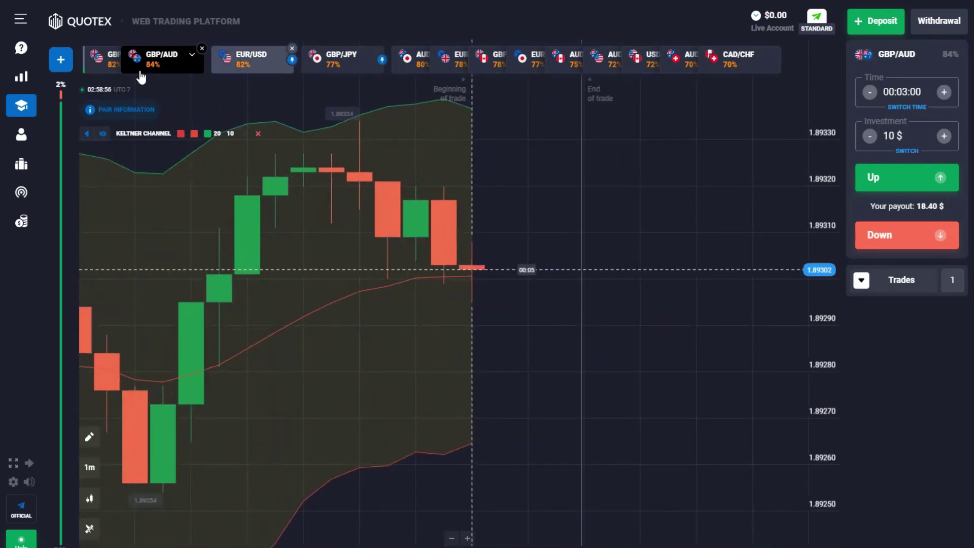
pyautogui.click(111, 71)
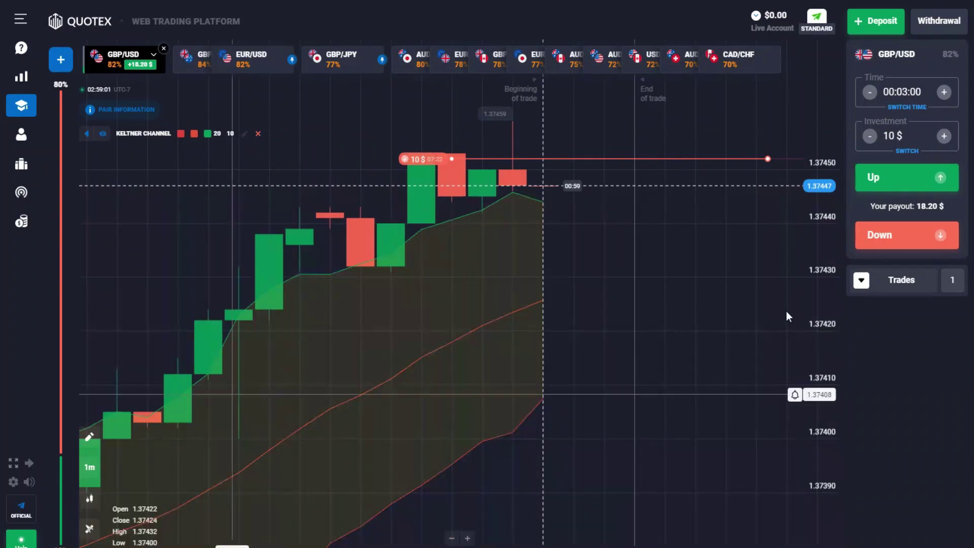
# Step: Wait on the GBP/USD chart until the $10 Down trade closes at +18.20 $
pyautogui.scroll(-3, 616, 267)
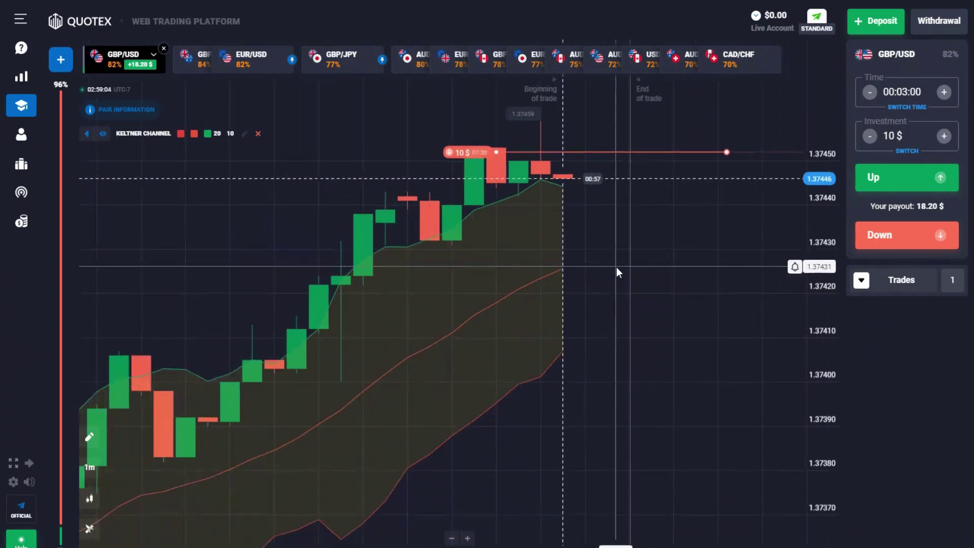
pyautogui.scroll(1, 616, 267)
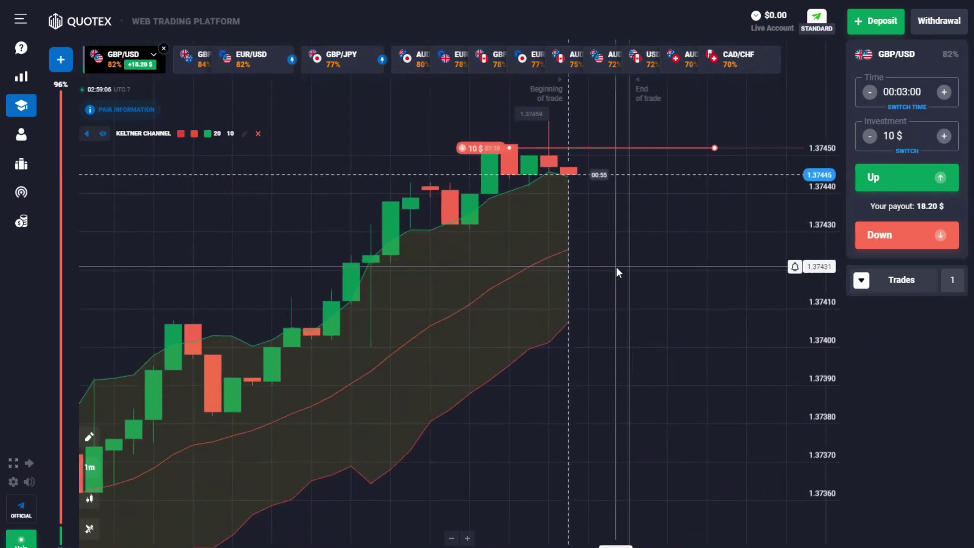
pyautogui.scroll(-2, 678, 197)
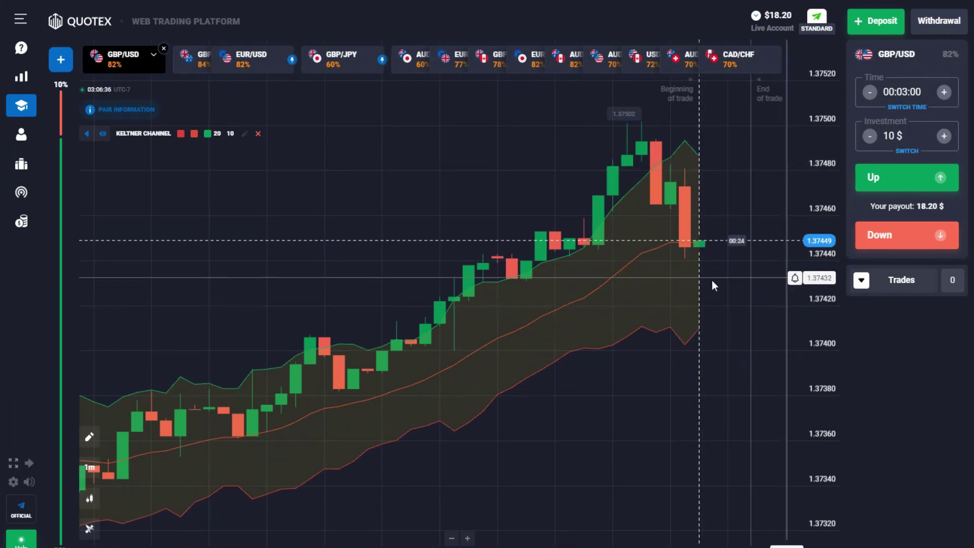
# Step: Scroll and pan the GBP/USD chart to bring the newest candles into view
pyautogui.scroll(3, 677, 246)
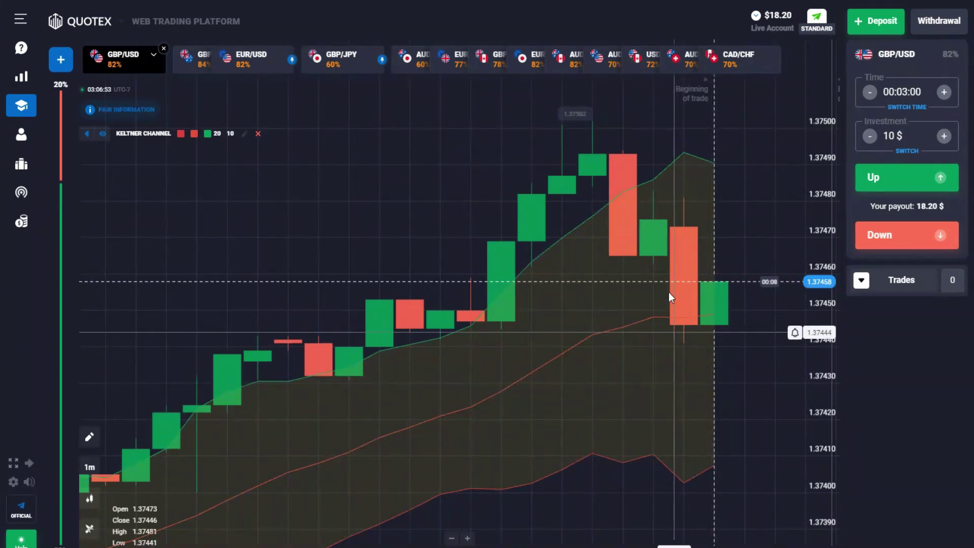
pyautogui.scroll(-1, 699, 266)
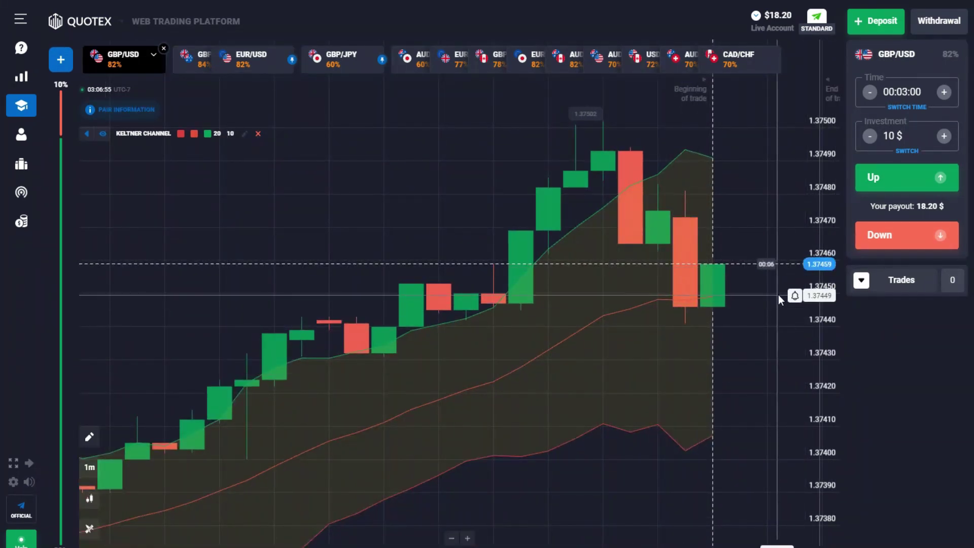
pyautogui.scroll(-3, 741, 282)
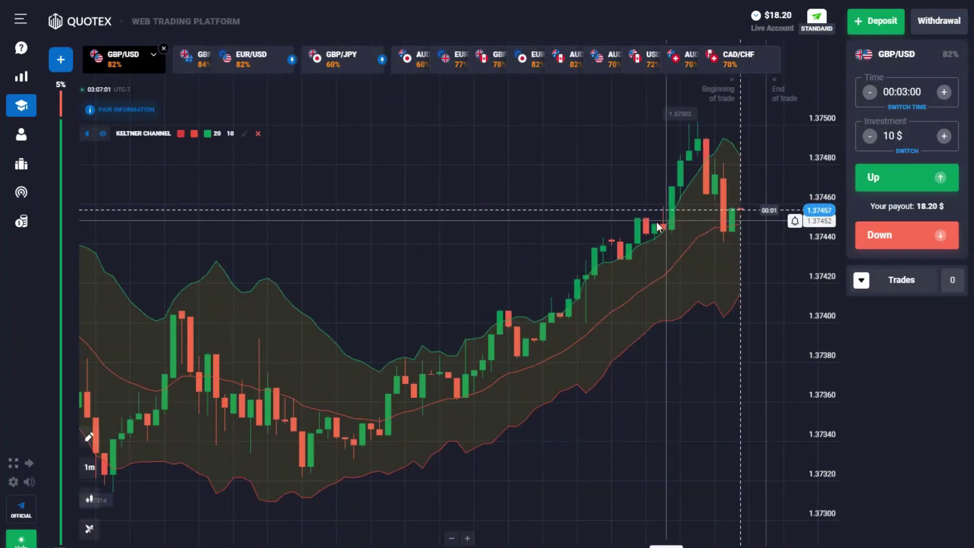
pyautogui.scroll(1, 687, 239)
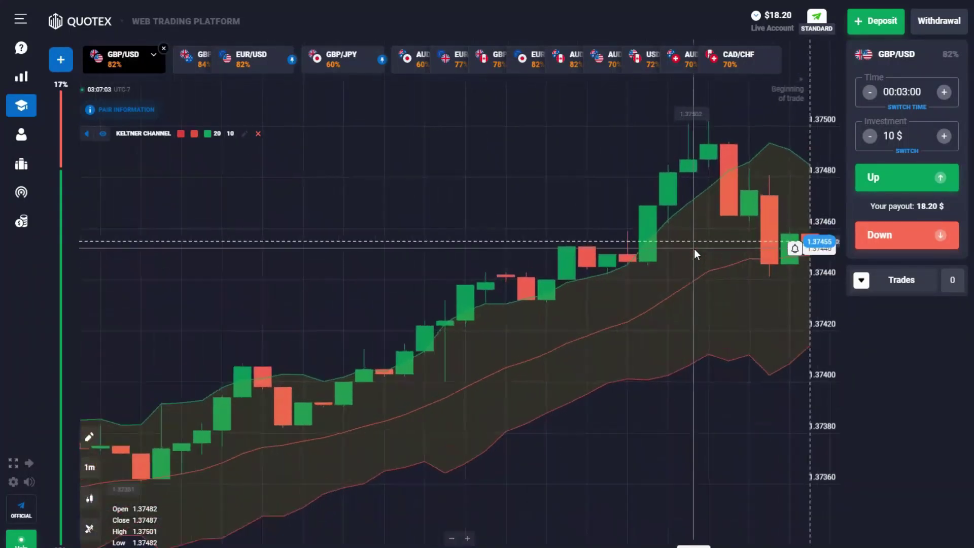
pyautogui.scroll(2, 711, 264)
pyautogui.moveTo(686, 265); pyautogui.dragTo(632, 314)
pyautogui.scroll(-6, 627, 236)
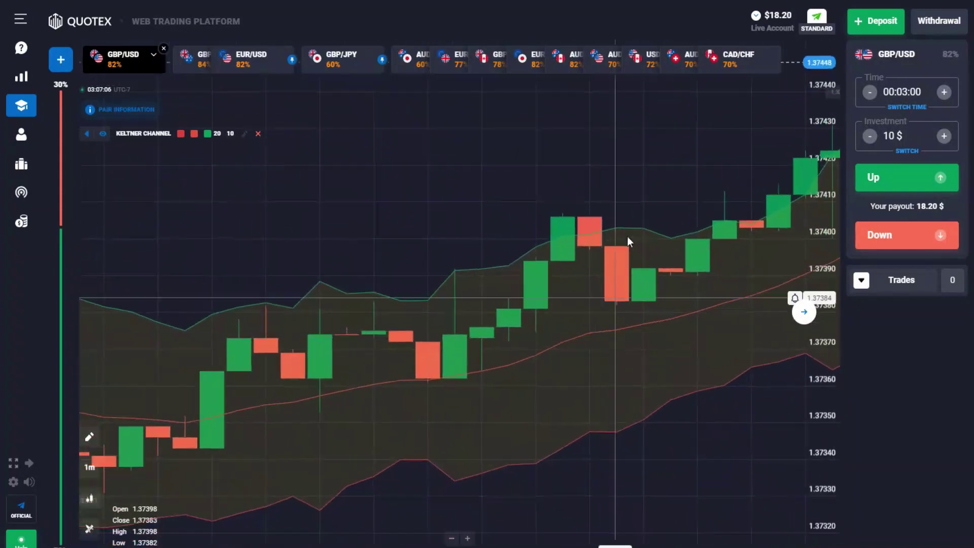
pyautogui.moveTo(529, 302); pyautogui.dragTo(313, 307)
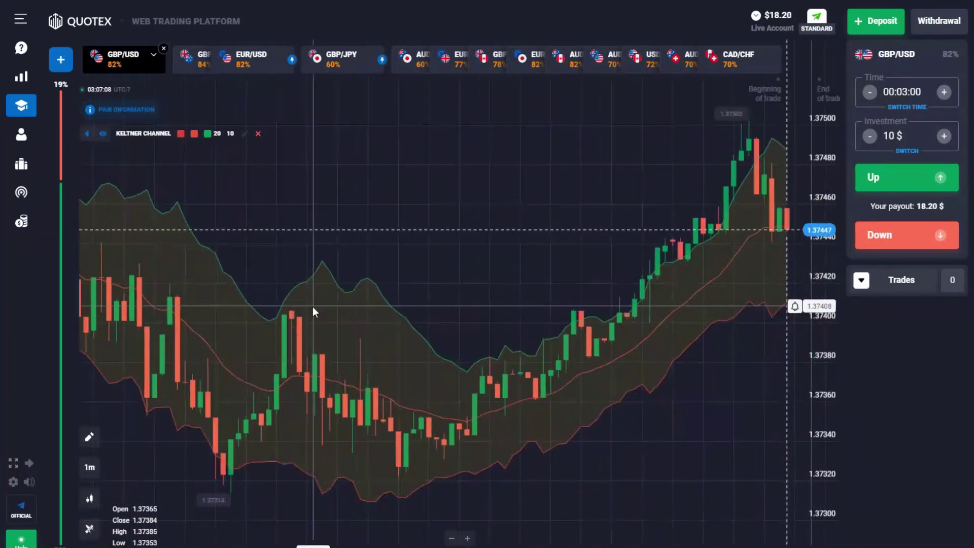
pyautogui.moveTo(674, 262); pyautogui.dragTo(422, 293)
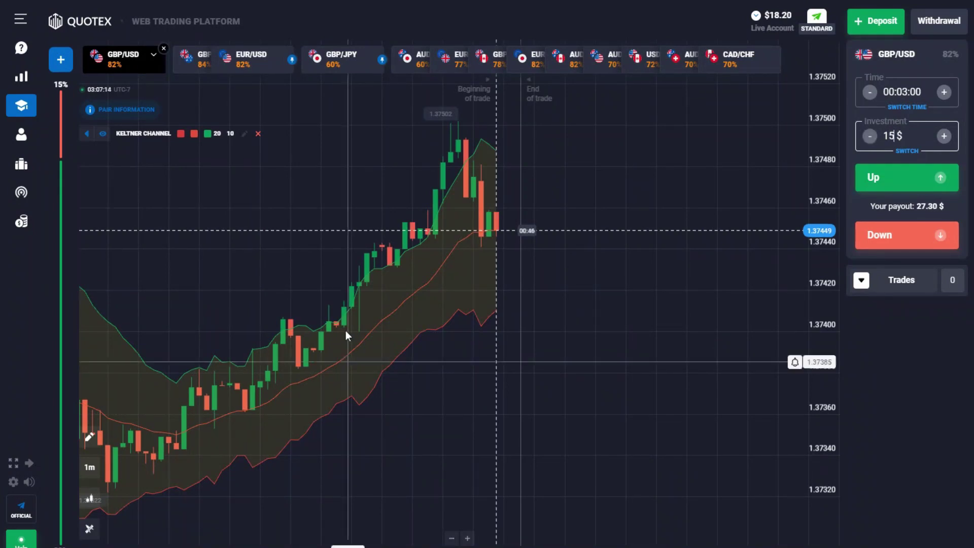
# Step: Browse through the currency-pair tabs and settle on the AUD/CAD chart
pyautogui.click(198, 74)
pyautogui.click(328, 58)
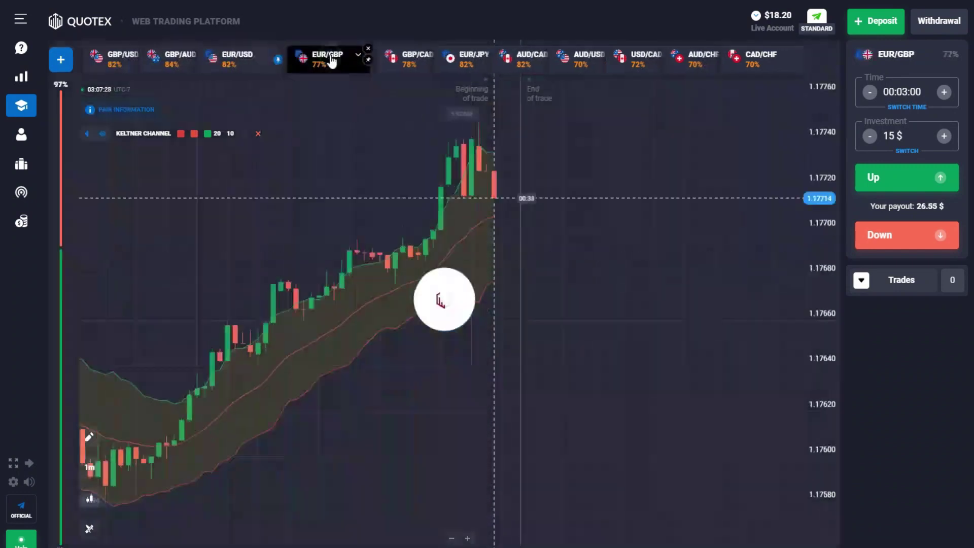
pyautogui.click(647, 60)
pyautogui.click(327, 58)
pyautogui.click(500, 58)
pyautogui.click(897, 96)
pyautogui.click(681, 58)
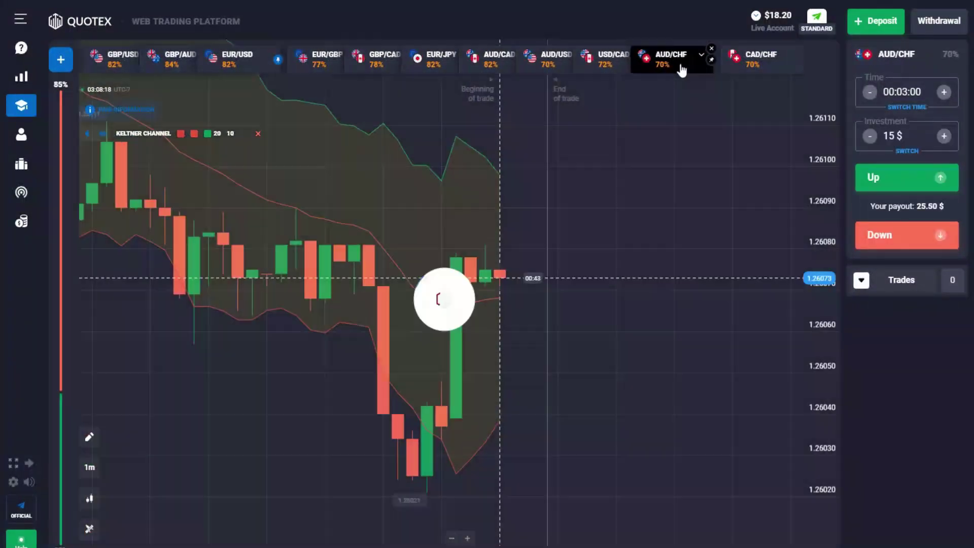
pyautogui.click(500, 58)
pyautogui.click(328, 58)
pyautogui.click(500, 58)
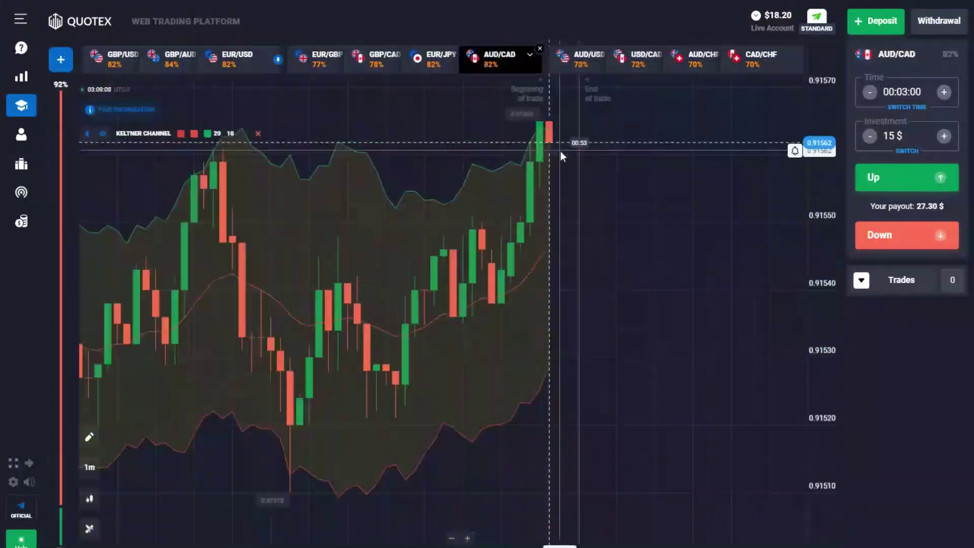
# Step: Place a $15 Down trade on AUD/CAD and wait for it to win +27.30 $
pyautogui.click(858, 236)
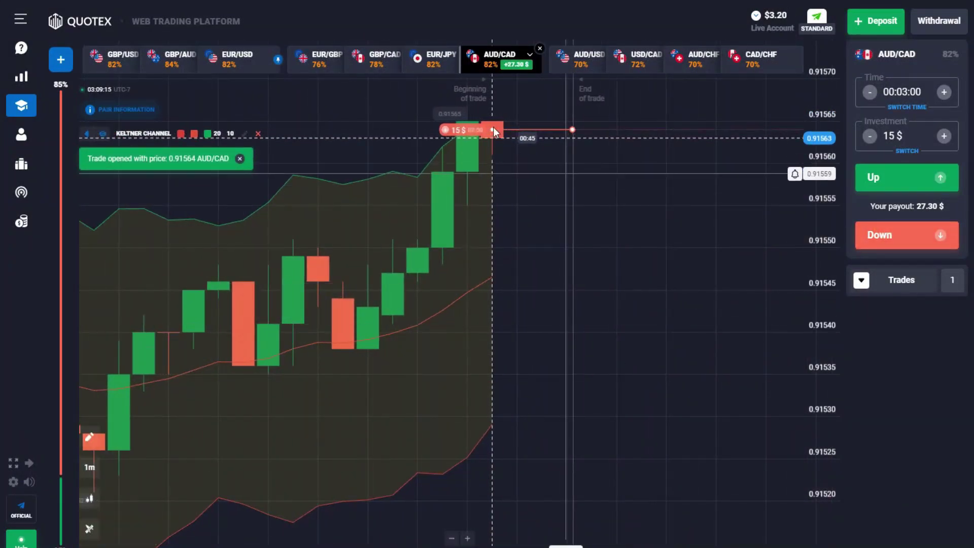
pyautogui.scroll(2, 590, 159)
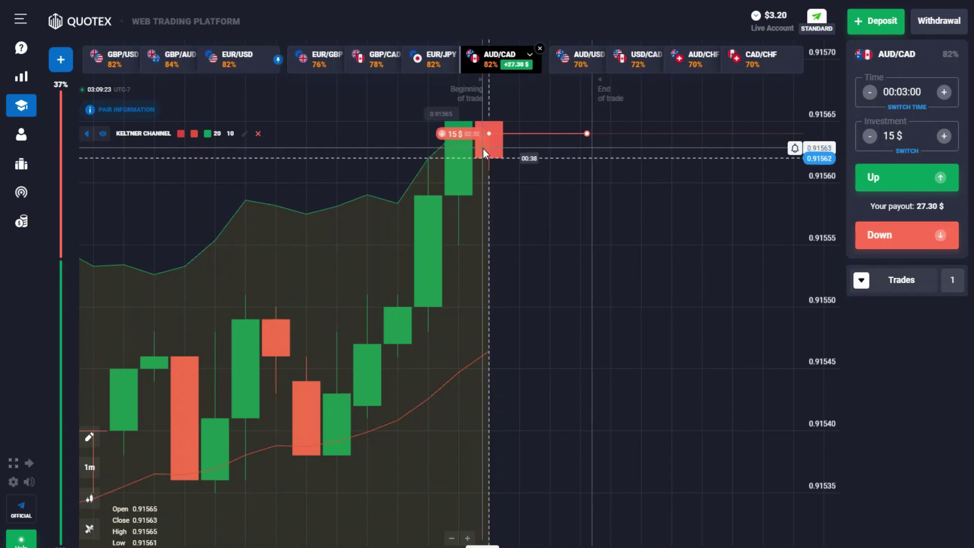
pyautogui.scroll(-2, 552, 142)
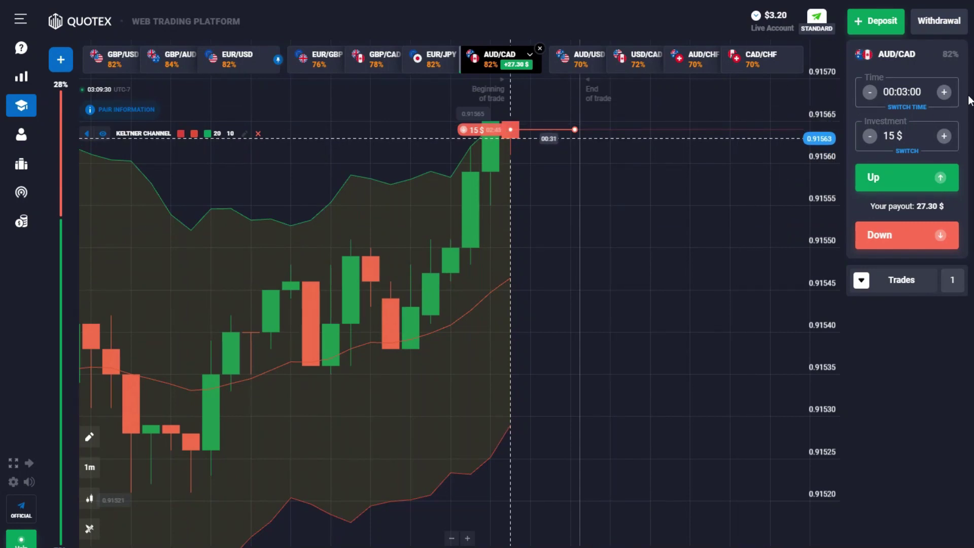
pyautogui.scroll(2, 550, 112)
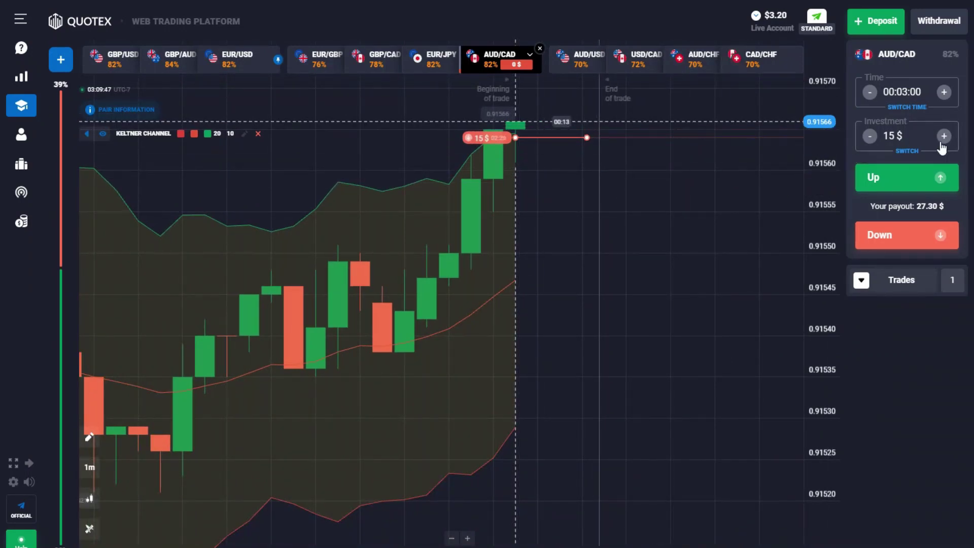
pyautogui.scroll(1, 619, 159)
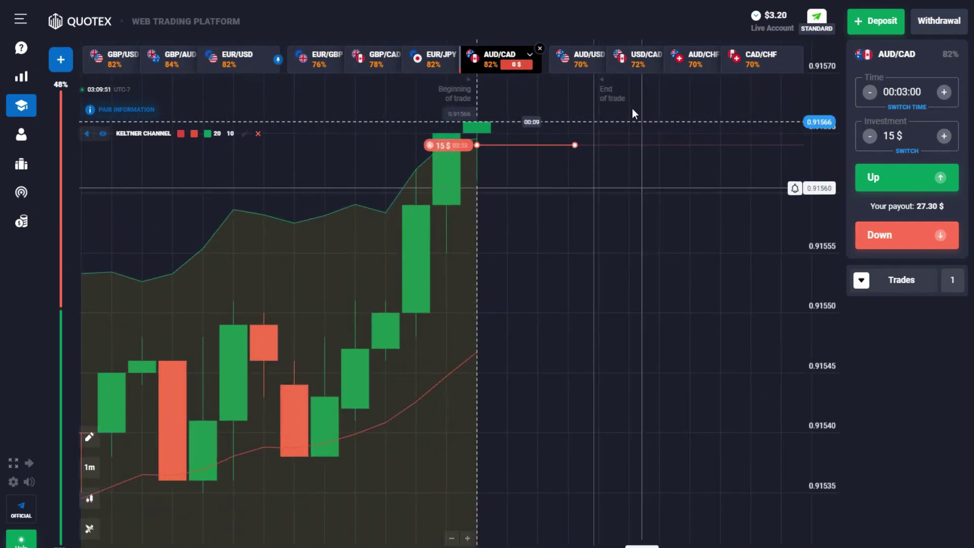
pyautogui.scroll(-1, 632, 108)
pyautogui.scroll(1, 358, 215)
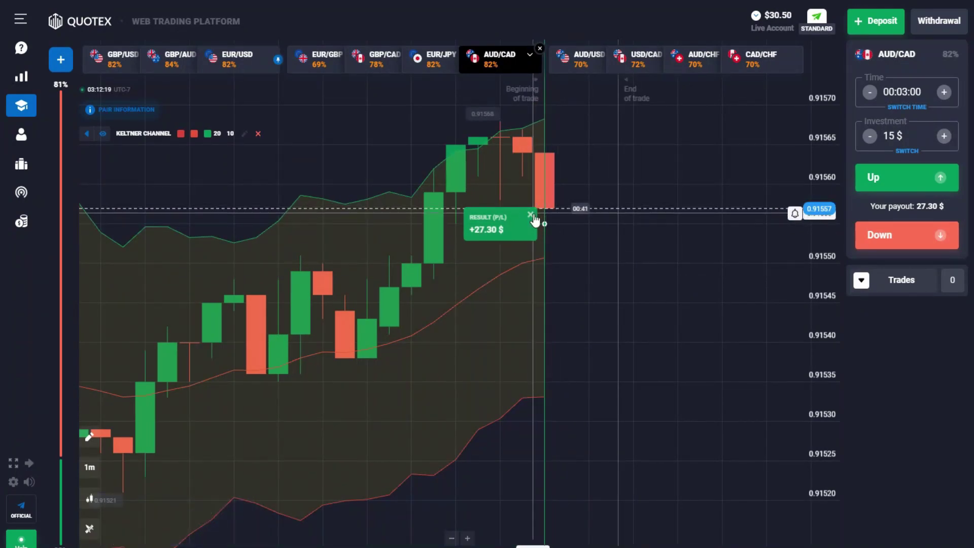
# Step: Dismiss the AUD/CAD result and set the investment to 25 $
pyautogui.click(531, 215)
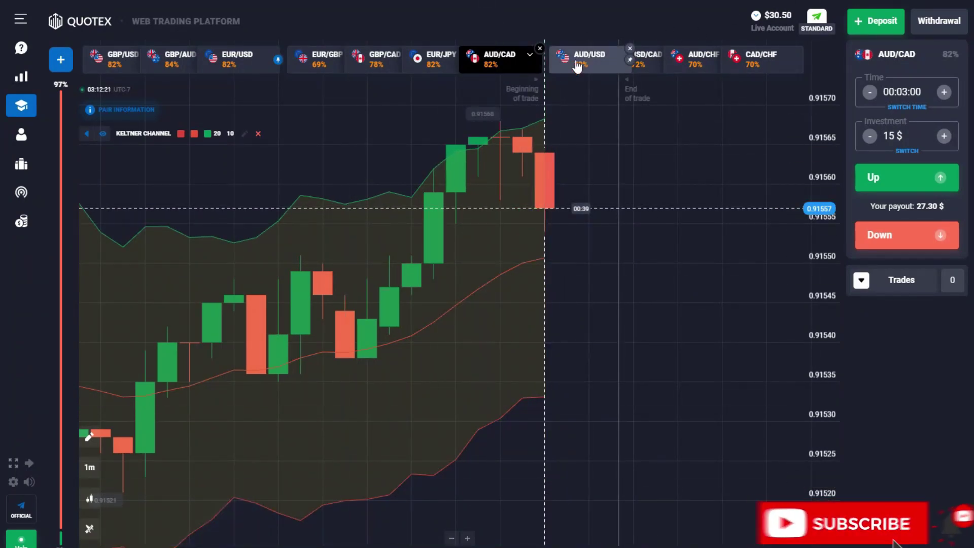
pyautogui.doubleClick(896, 136)
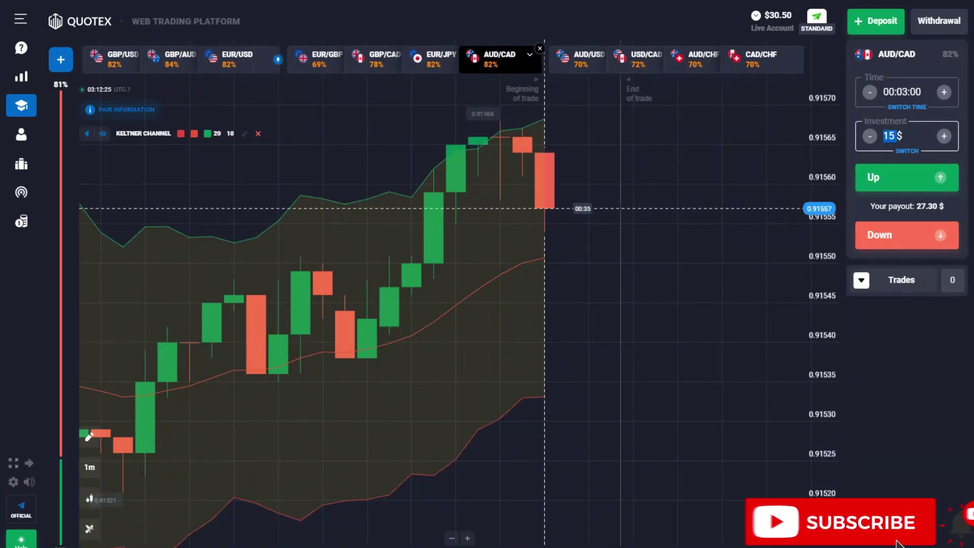
pyautogui.write('25')
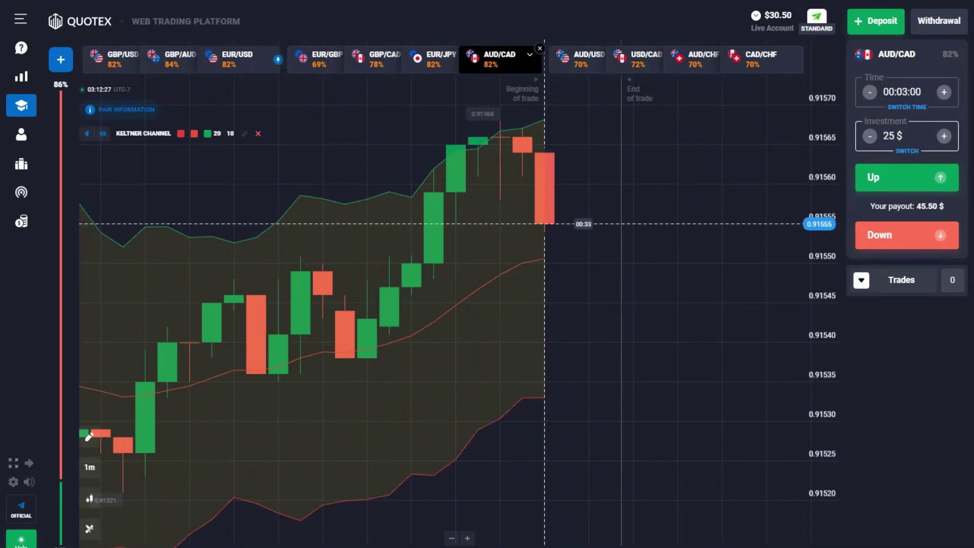
# Step: Look through the AUD/USD and USD/CAD charts, then settle on EUR/AUD
pyautogui.click(583, 59)
pyautogui.click(631, 65)
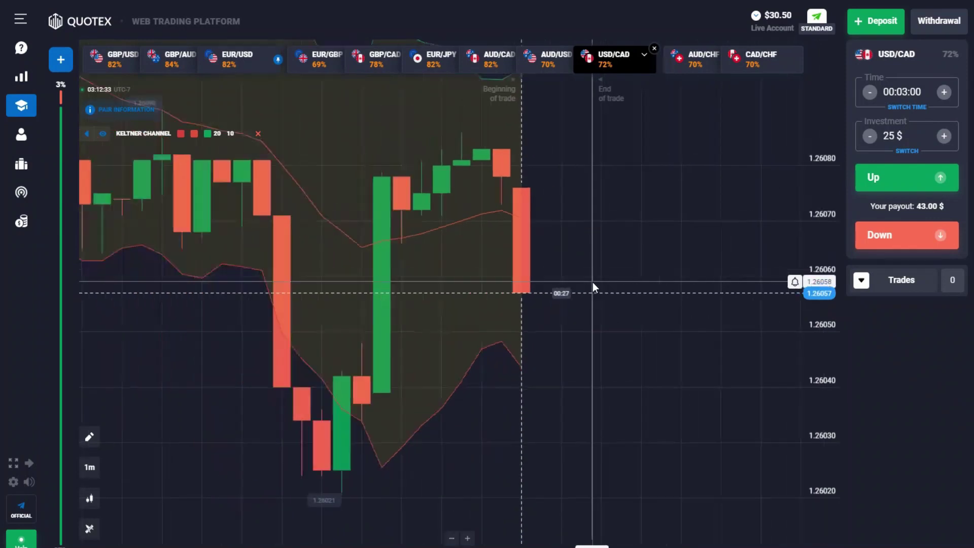
pyautogui.click(699, 59)
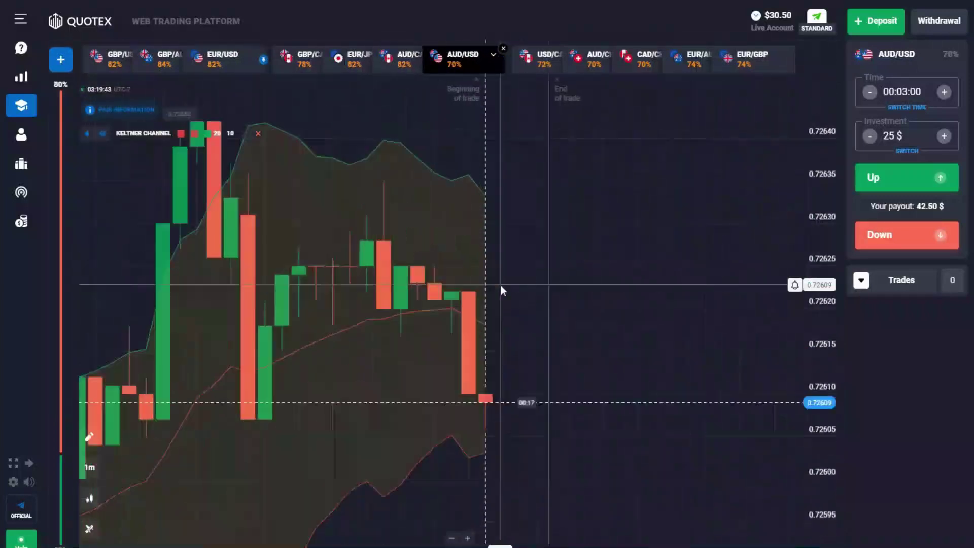
pyautogui.click(693, 60)
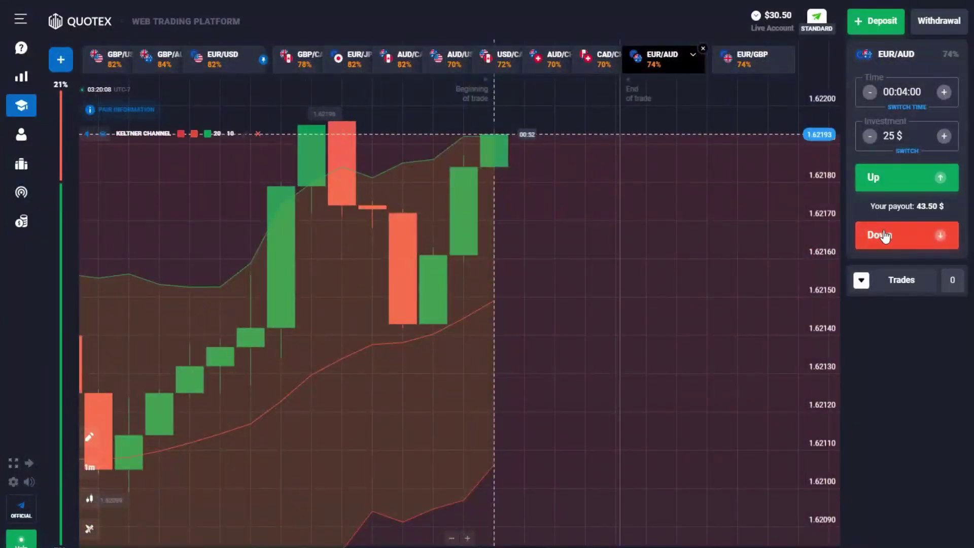
# Step: Place a $25 Down trade on EUR/AUD and let it close at +43.50 $
pyautogui.click(883, 236)
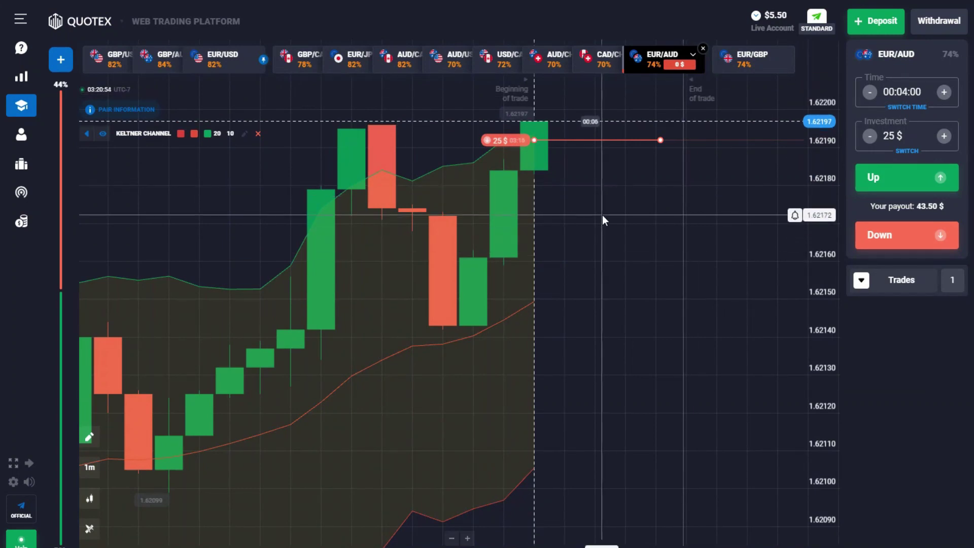
pyautogui.scroll(-2, 465, 200)
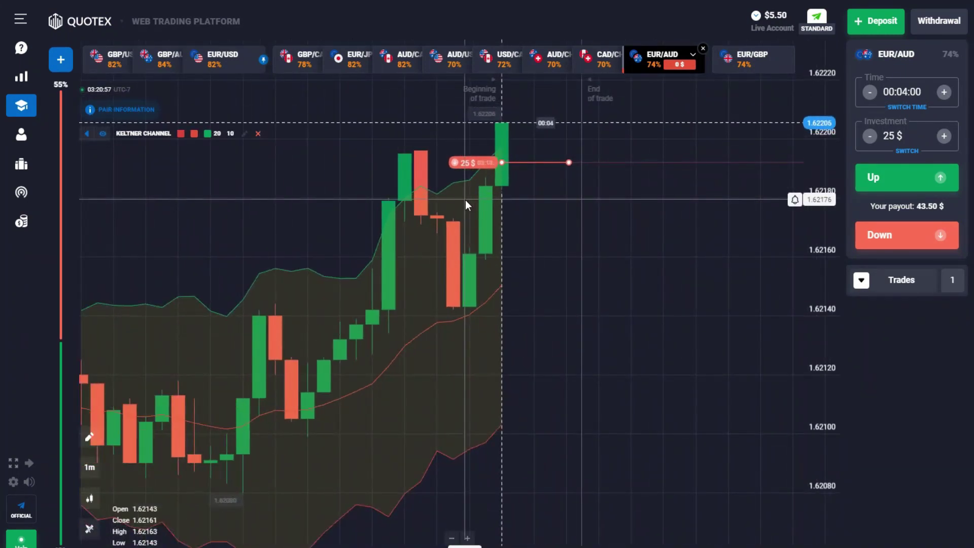
pyautogui.scroll(2, 536, 145)
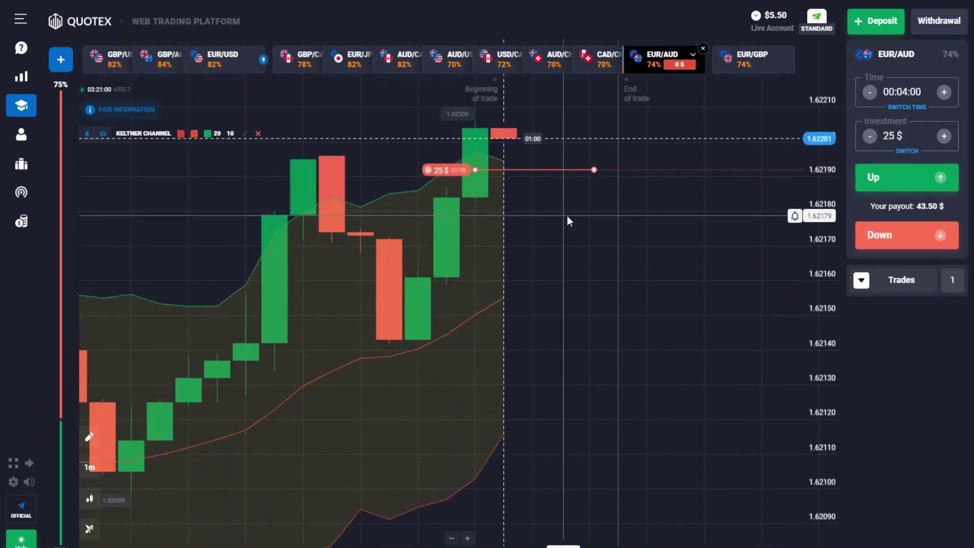
pyautogui.scroll(-1, 592, 161)
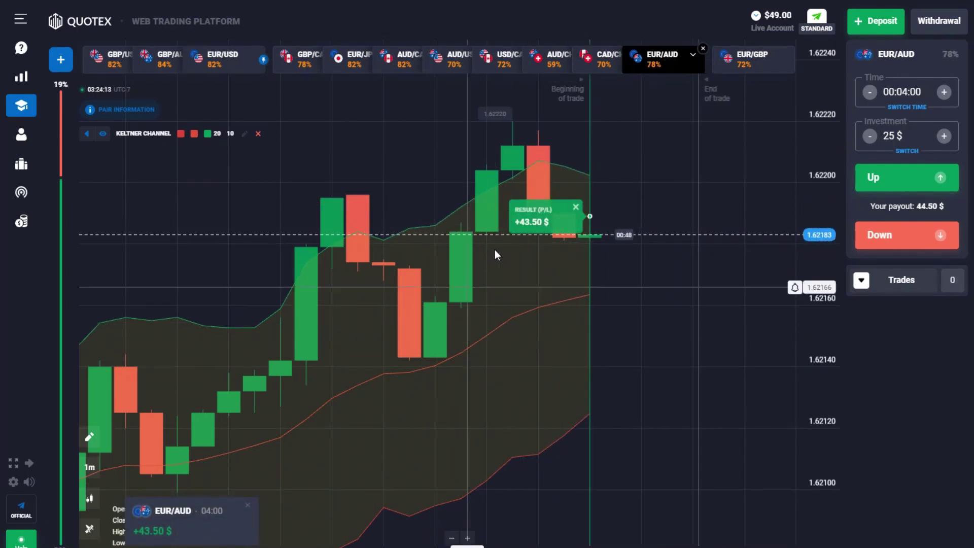
# Step: Dismiss the EUR/AUD result, set the investment to 45 $, and move to the GBP/AUD chart
pyautogui.click(575, 208)
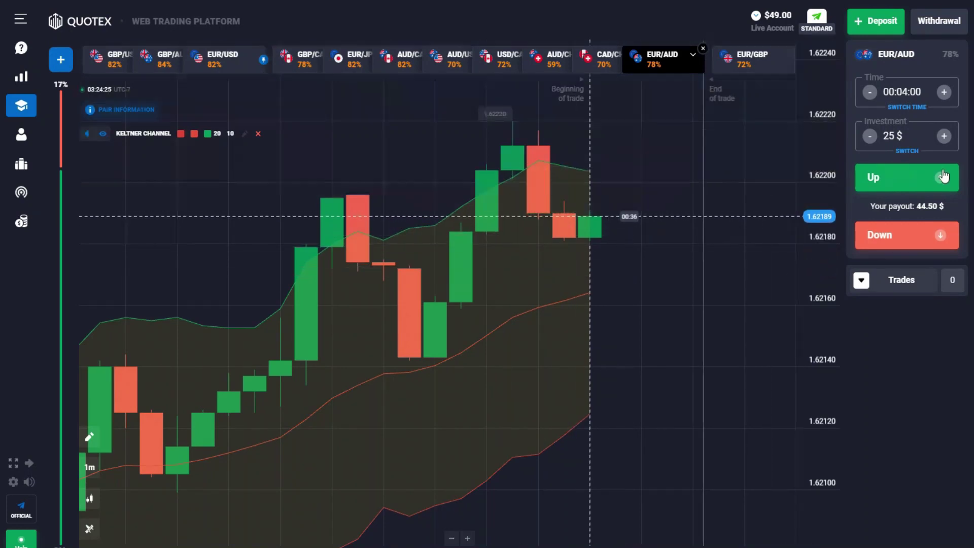
pyautogui.click(896, 135)
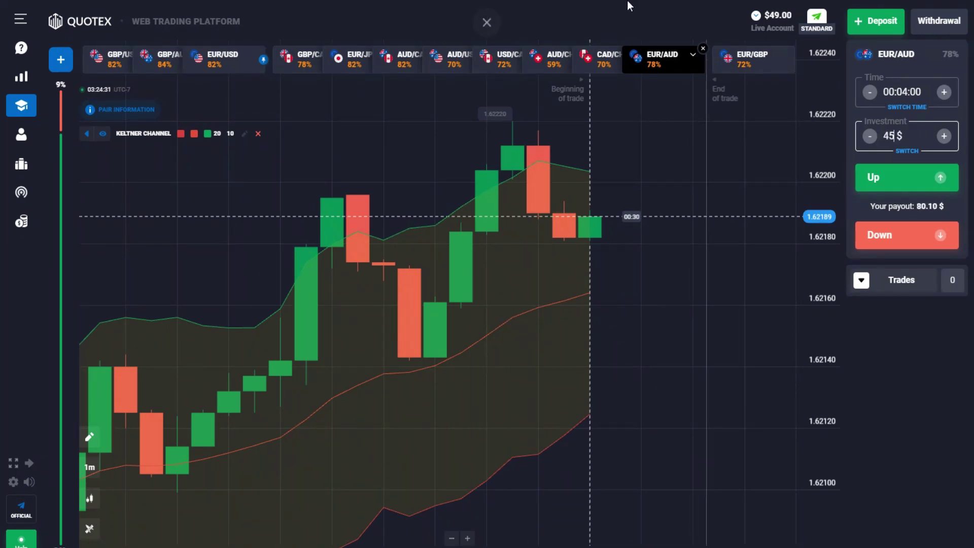
pyautogui.click(114, 72)
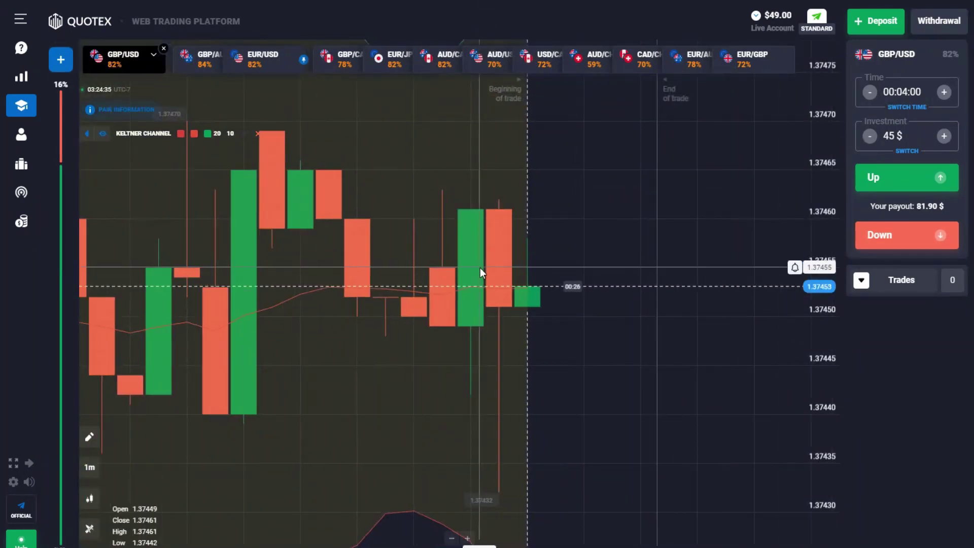
pyautogui.scroll(-5, 480, 268)
pyautogui.click(206, 65)
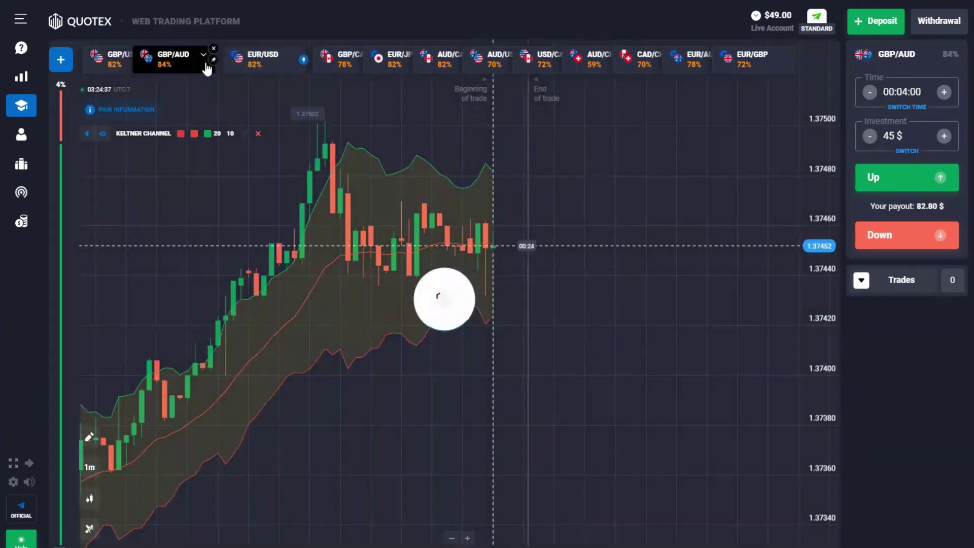
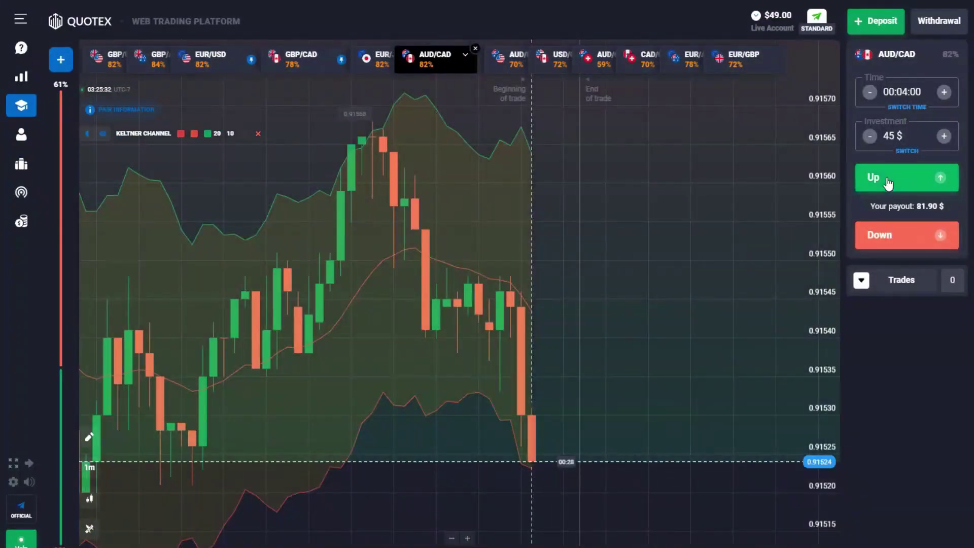
# Step: Open a 45 $ Up trade on AUD/CAD and let it close with +81.90 $ profit
pyautogui.click(887, 184)
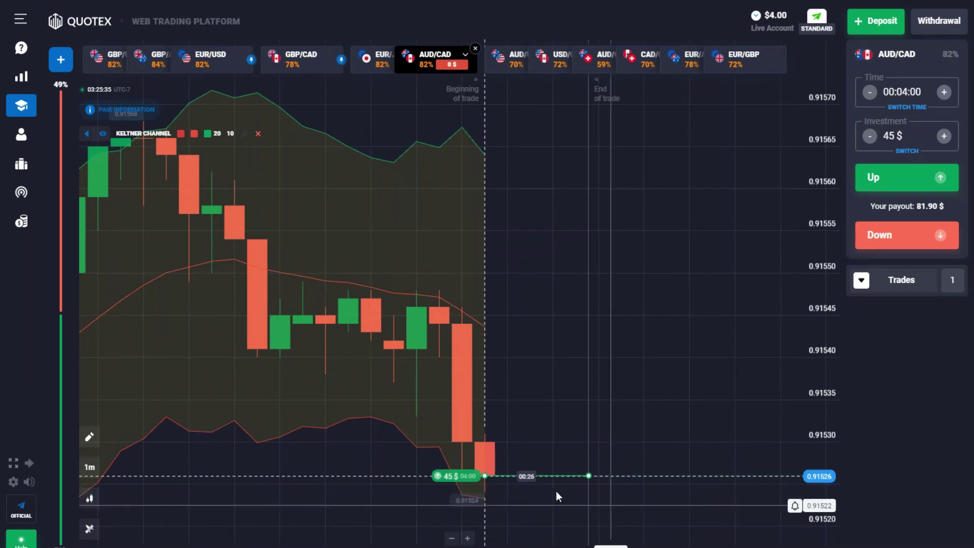
pyautogui.scroll(2, 612, 406)
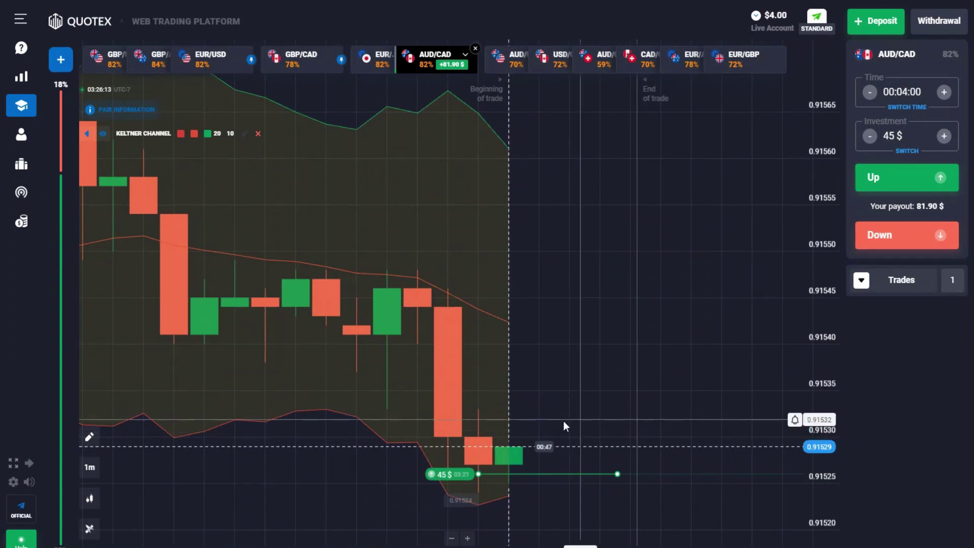
pyautogui.scroll(-5, 583, 397)
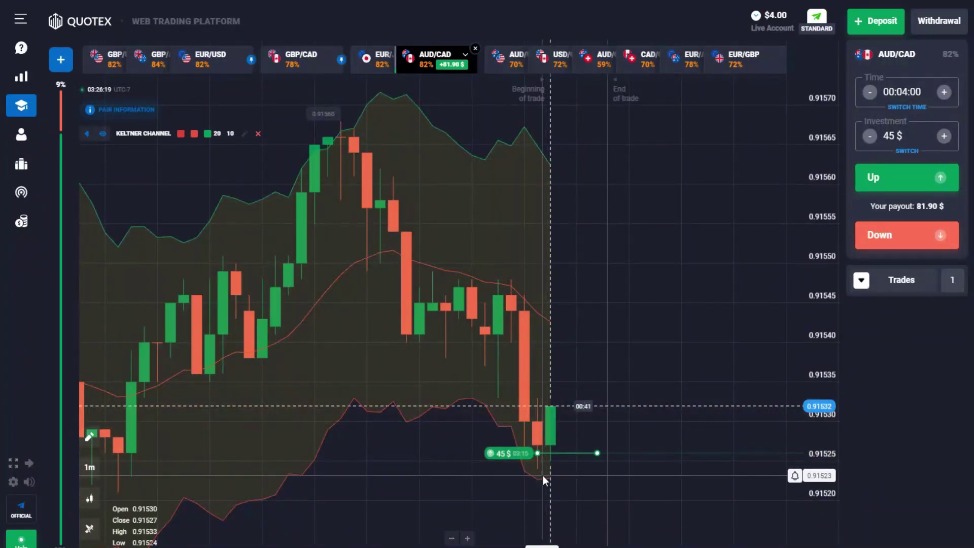
pyautogui.scroll(2, 543, 476)
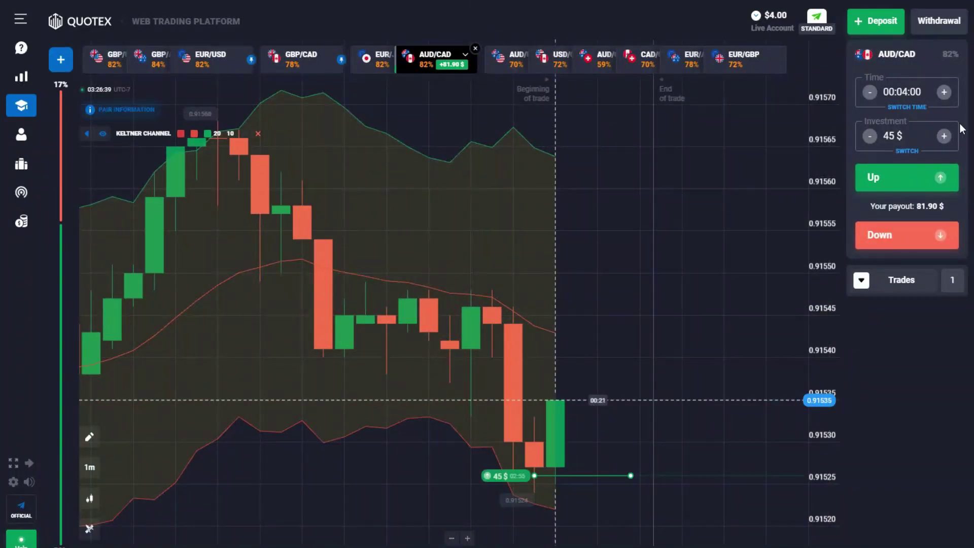
pyautogui.scroll(2, 587, 410)
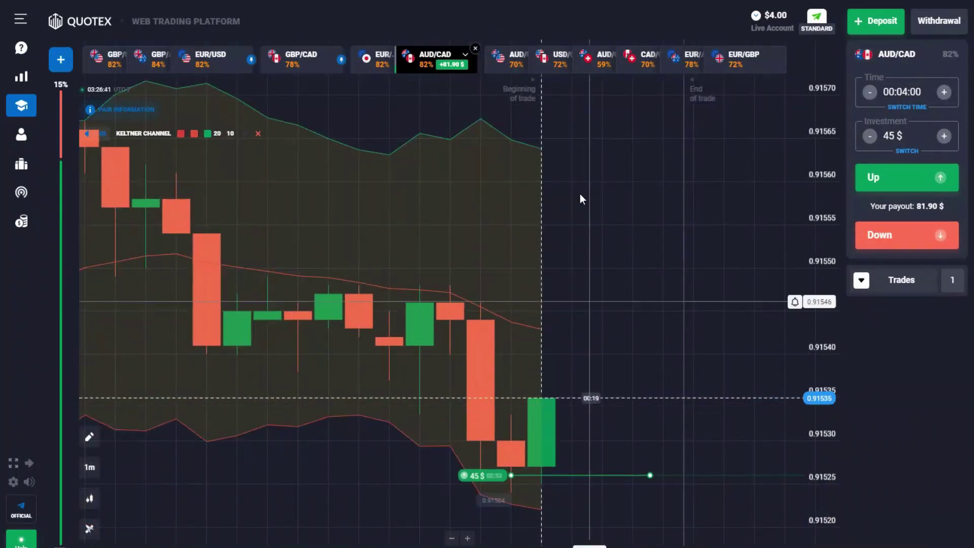
pyautogui.moveTo(321, 298); pyautogui.dragTo(244, 306)
pyautogui.scroll(-2, 567, 303)
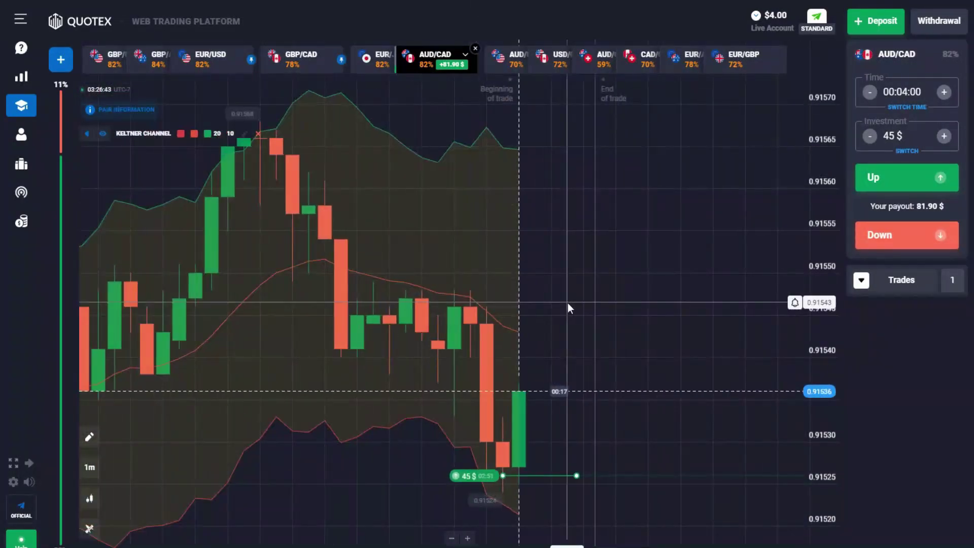
pyautogui.scroll(2, 574, 374)
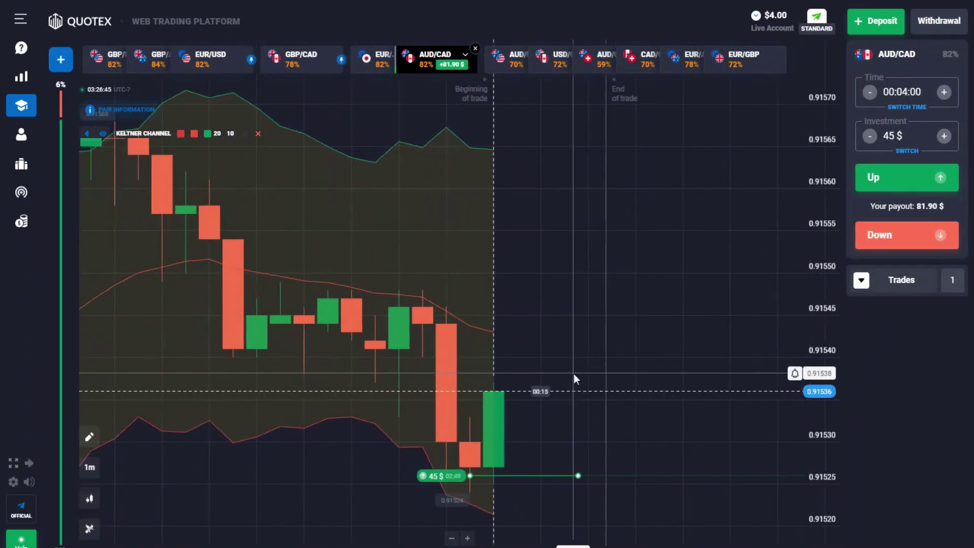
pyautogui.scroll(-2, 574, 373)
pyautogui.scroll(2, 573, 373)
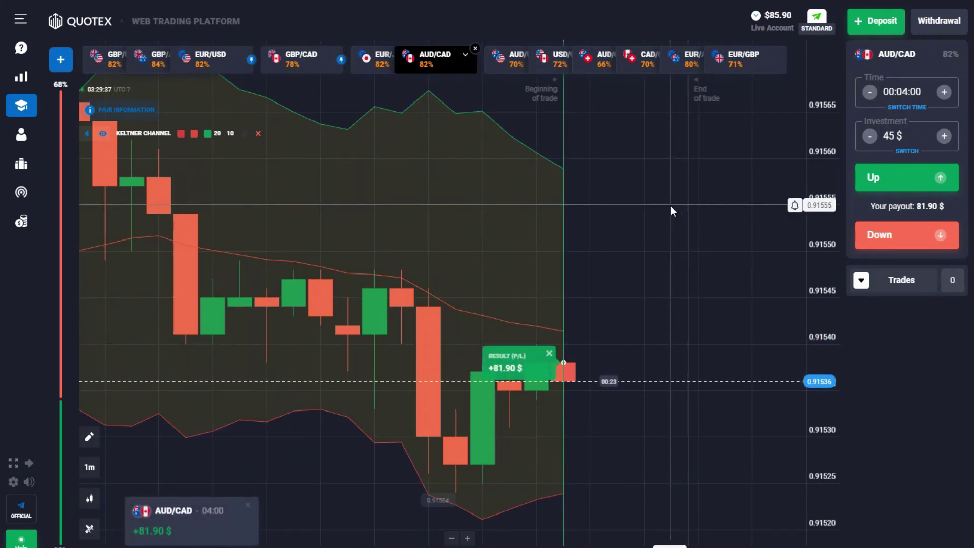
# Step: Dismiss the +81.90 $ result notice and change the investment to 80 $
pyautogui.click(549, 354)
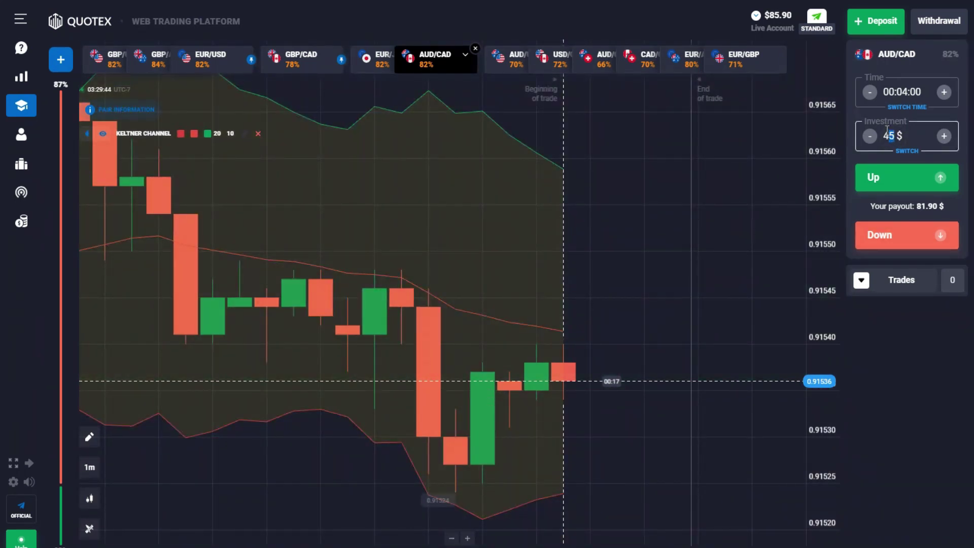
pyautogui.press('BackSpace')
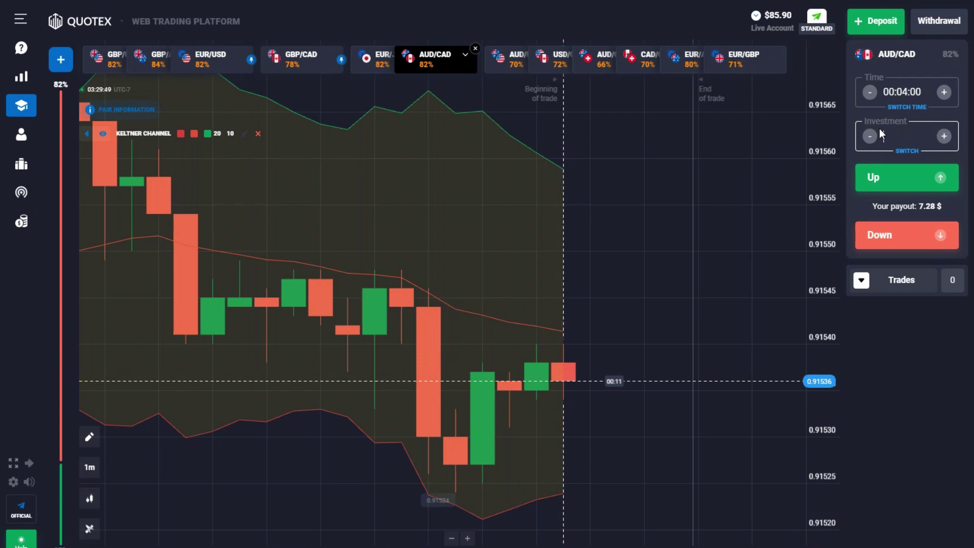
pyautogui.write('80 $')
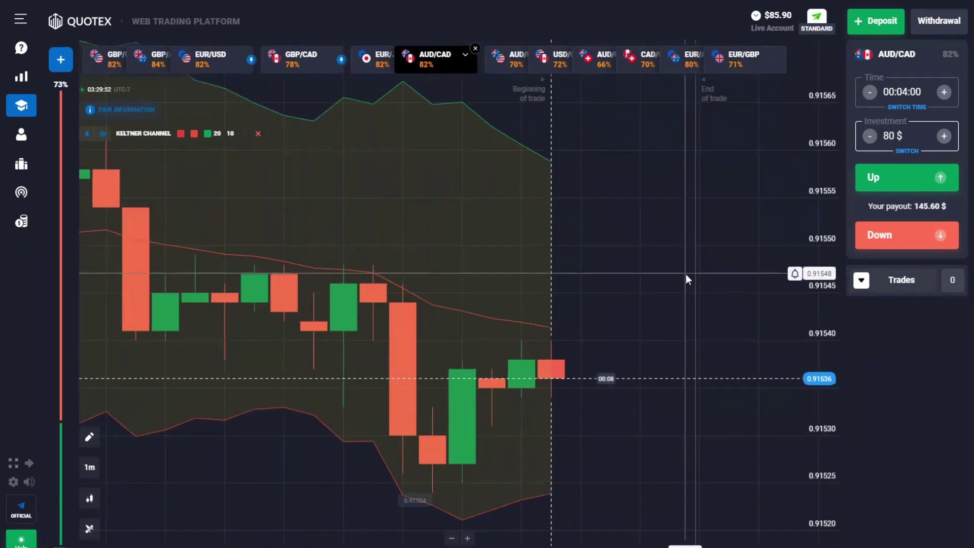
pyautogui.scroll(-5, 685, 272)
# Step: Browse the EUR/GBP, EUR/AUD, CAD/CHF and AUD/CHF charts, then close the AUD/CHF tab
pyautogui.click(740, 59)
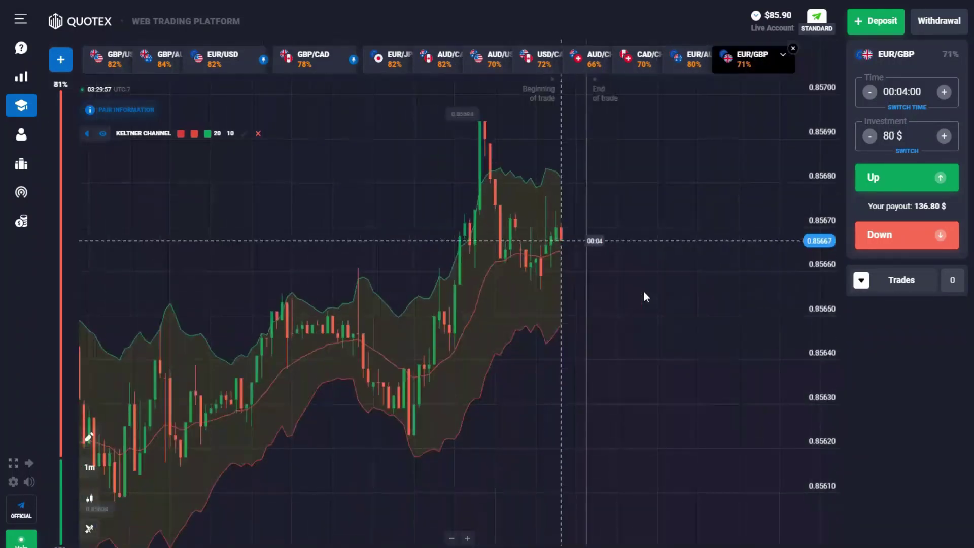
pyautogui.scroll(5, 644, 292)
pyautogui.click(690, 60)
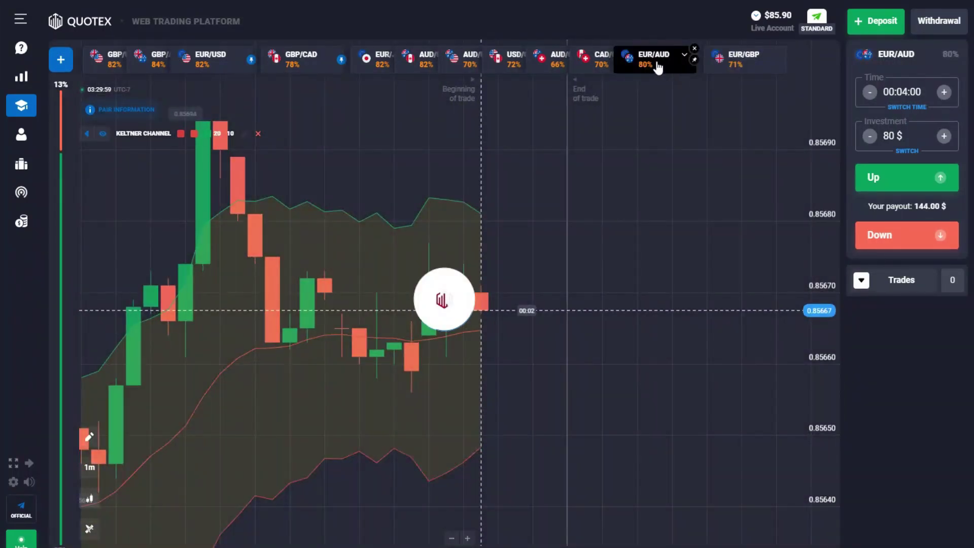
pyautogui.click(594, 66)
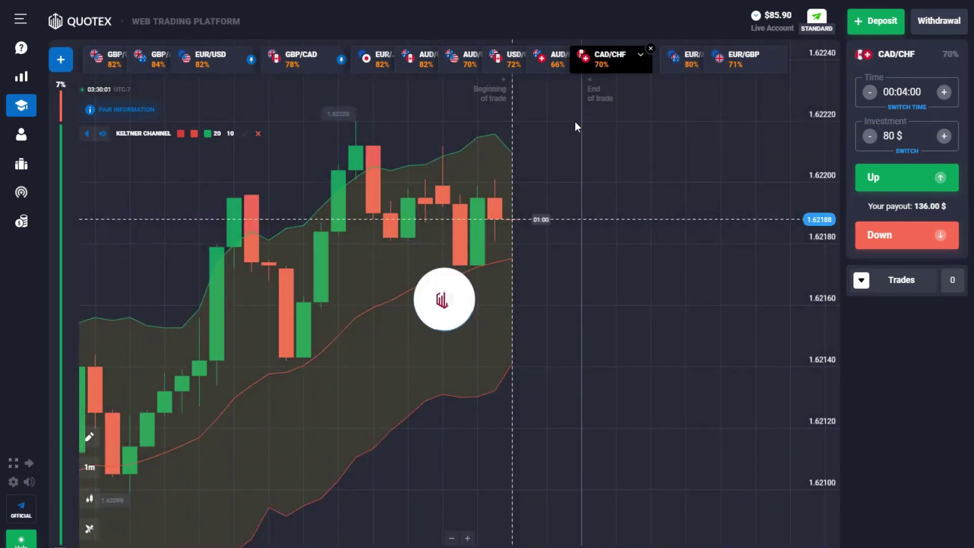
pyautogui.click(557, 66)
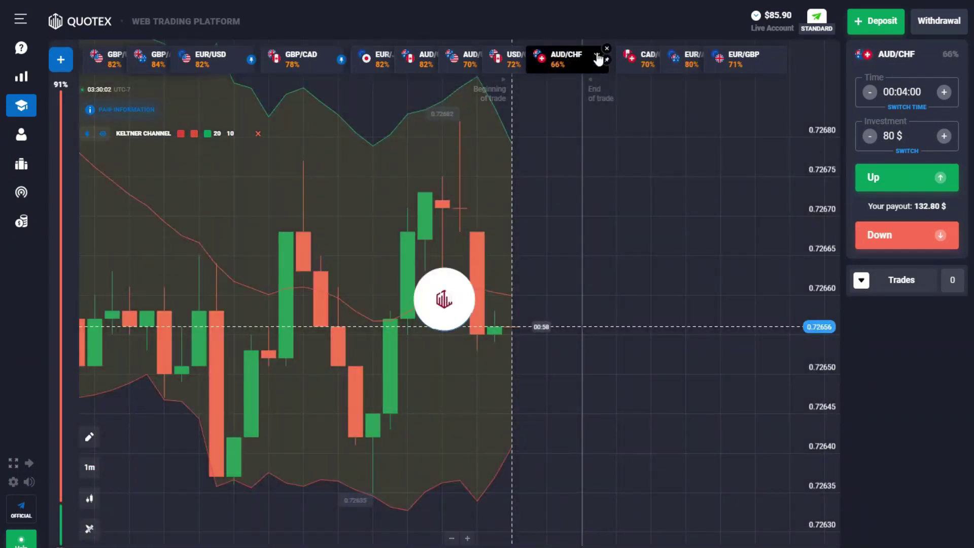
pyautogui.click(607, 49)
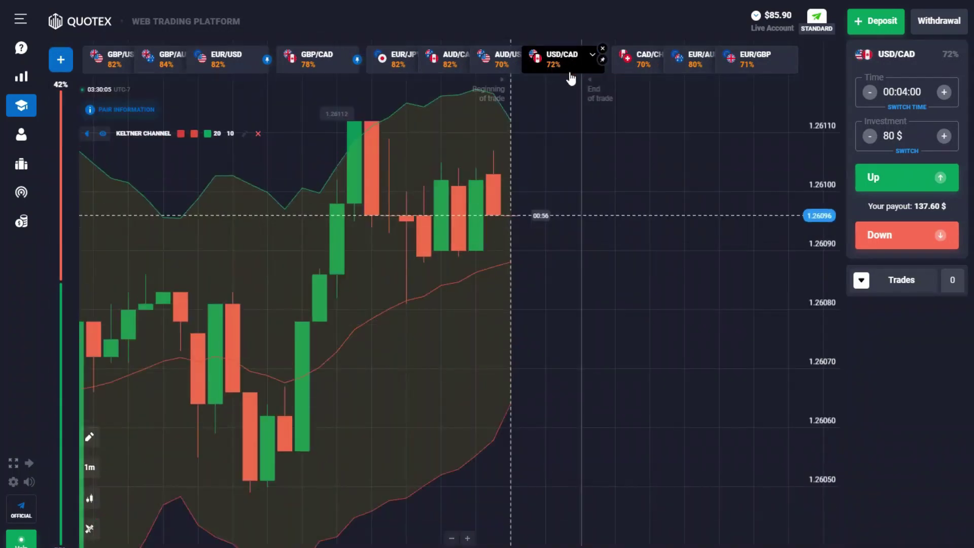
# Step: Cycle through the pair tabs to EUR/SGD and open an 80 $ Up trade with Shift+W
pyautogui.click(499, 69)
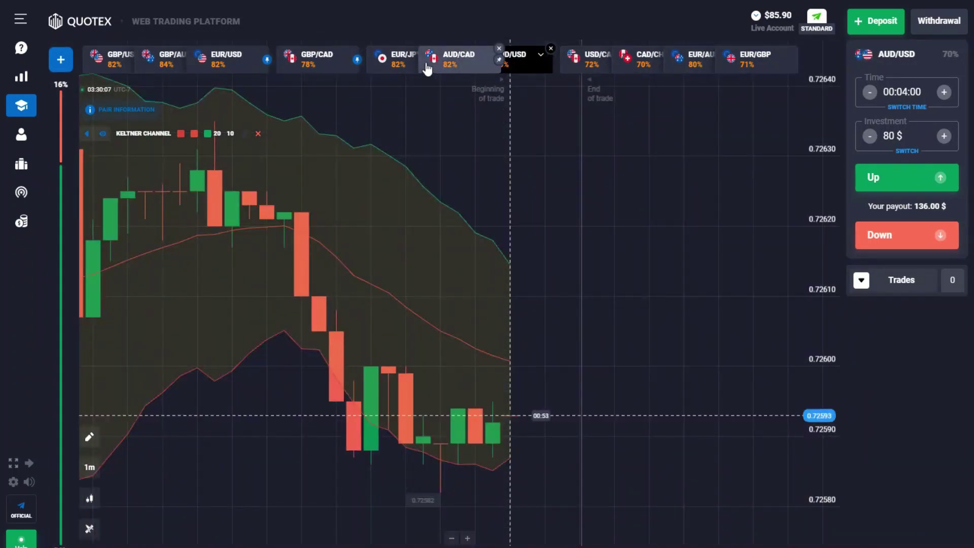
pyautogui.click(437, 64)
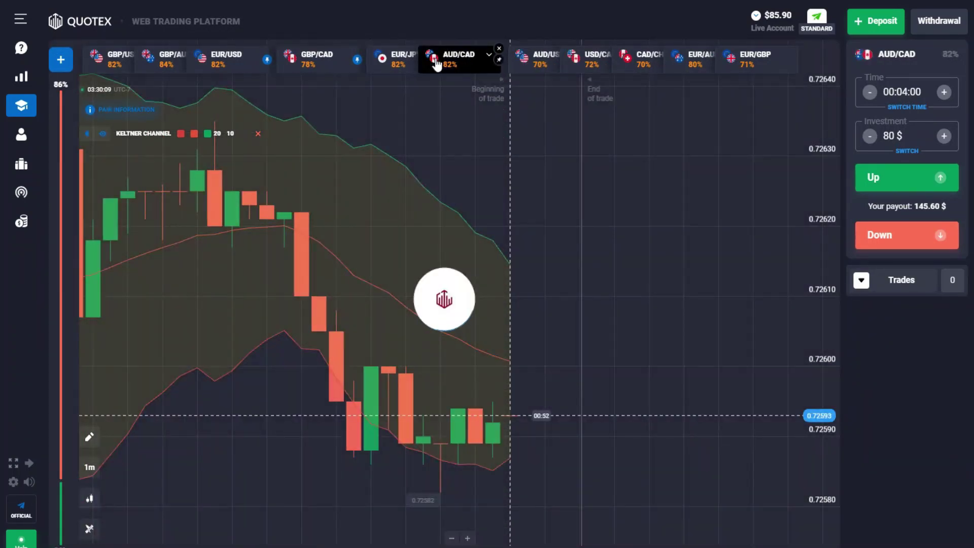
pyautogui.click(402, 64)
pyautogui.click(547, 70)
pyautogui.click(257, 65)
pyautogui.click(573, 60)
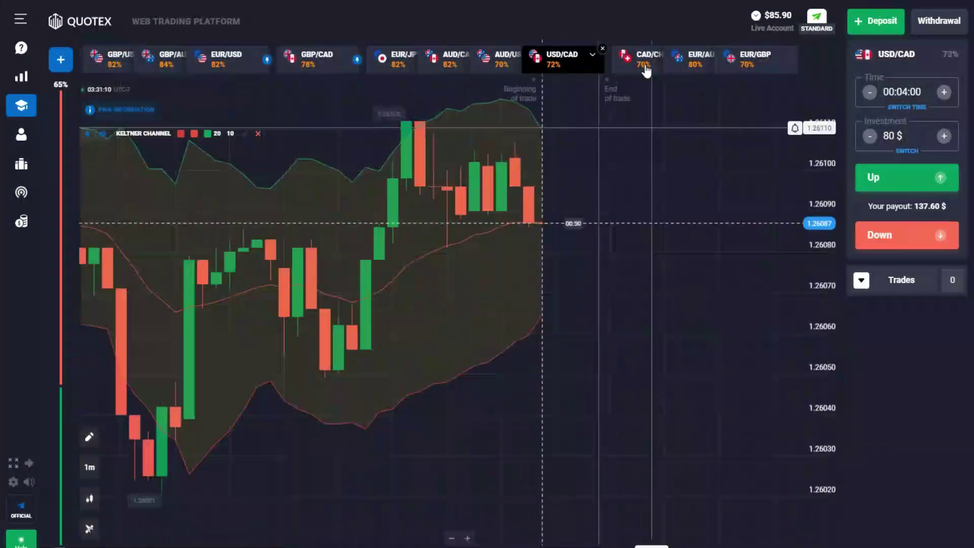
pyautogui.click(190, 61)
pyautogui.click(60, 59)
pyautogui.click(98, 441)
pyautogui.click(108, 59)
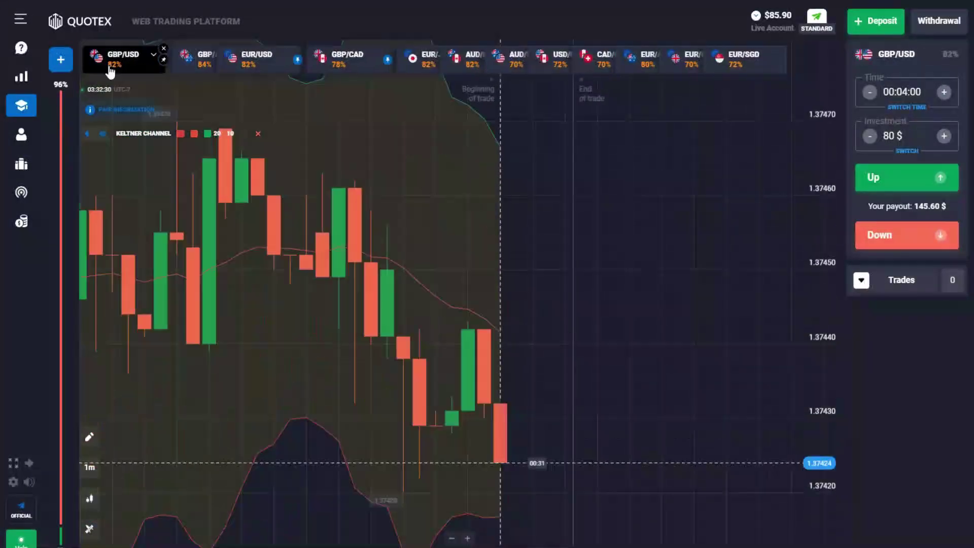
pyautogui.click(740, 61)
pyautogui.click(751, 60)
pyautogui.hotkey('shift', 'w')
pyautogui.hotkey('shift', 'w')
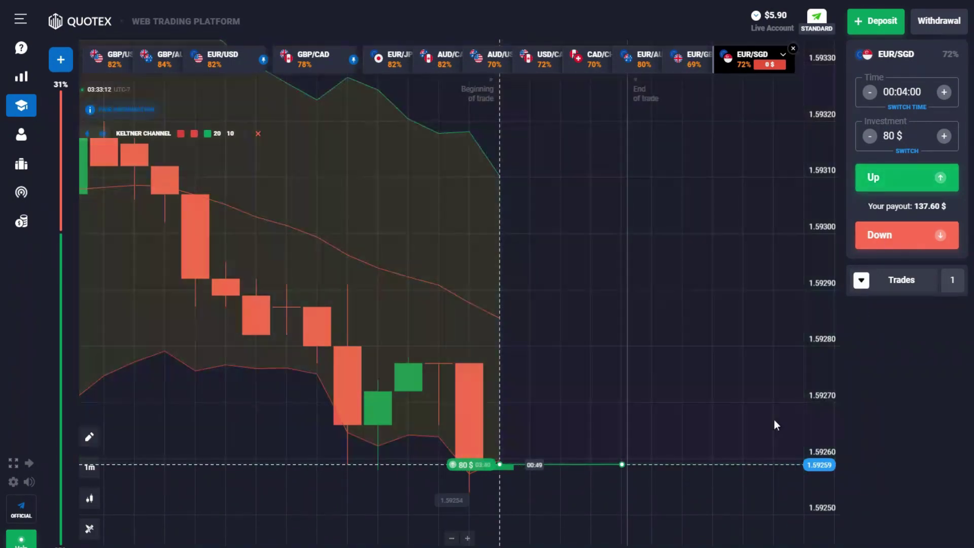
# Step: Zoom the EUR/SGD chart in and out while the 80 $ trade runs
pyautogui.scroll(-3, 650, 391)
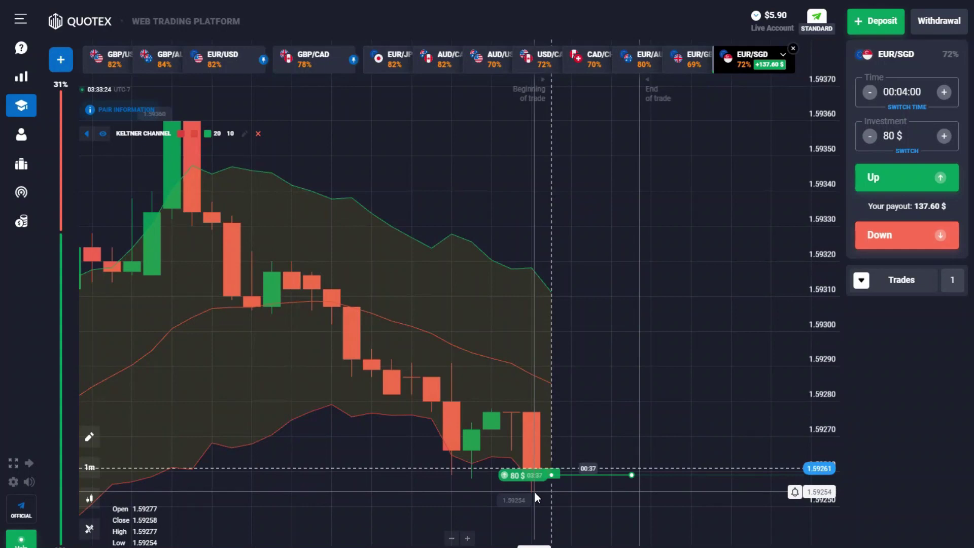
pyautogui.scroll(3, 576, 502)
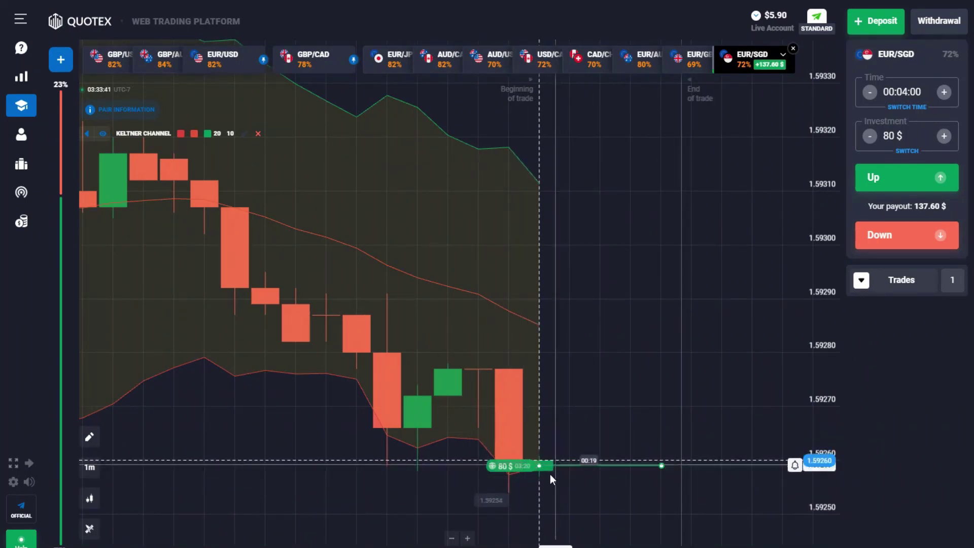
pyautogui.scroll(-2, 566, 428)
pyautogui.scroll(-5, 566, 428)
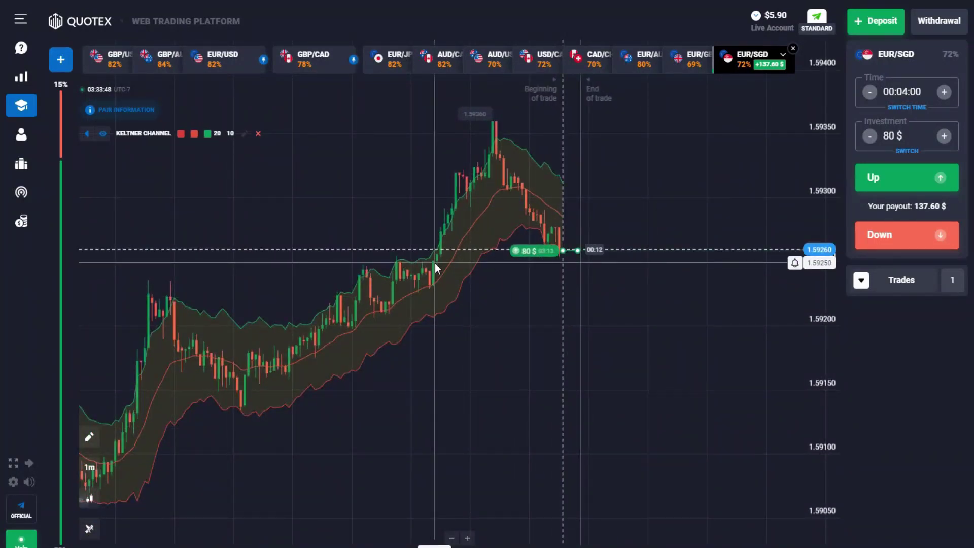
pyautogui.scroll(5, 605, 271)
pyautogui.scroll(2, 607, 278)
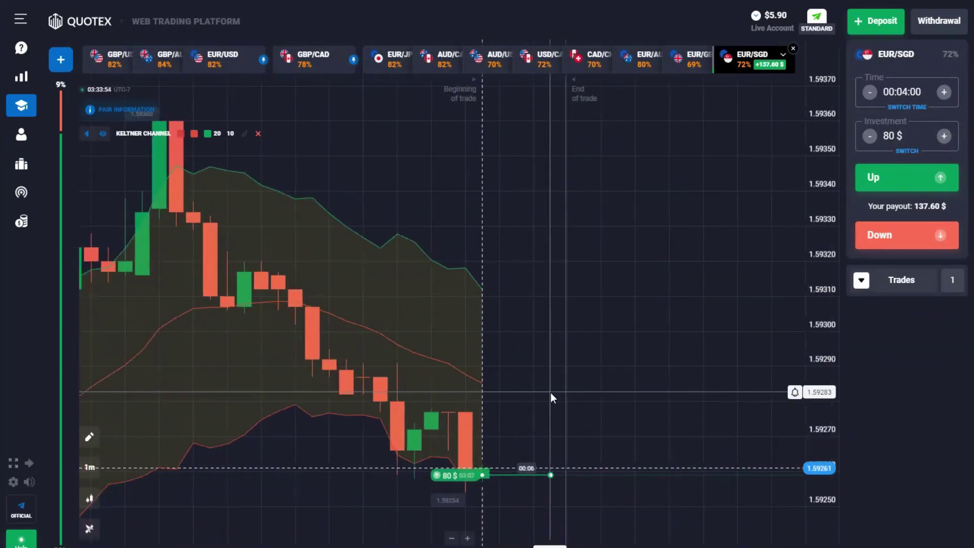
pyautogui.scroll(3, 550, 392)
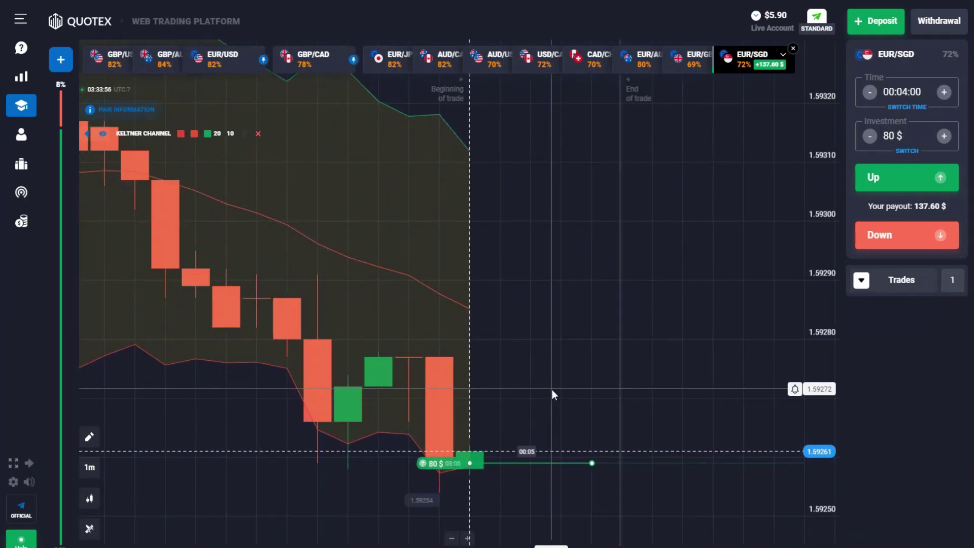
pyautogui.scroll(-3, 567, 433)
pyautogui.scroll(3, 566, 433)
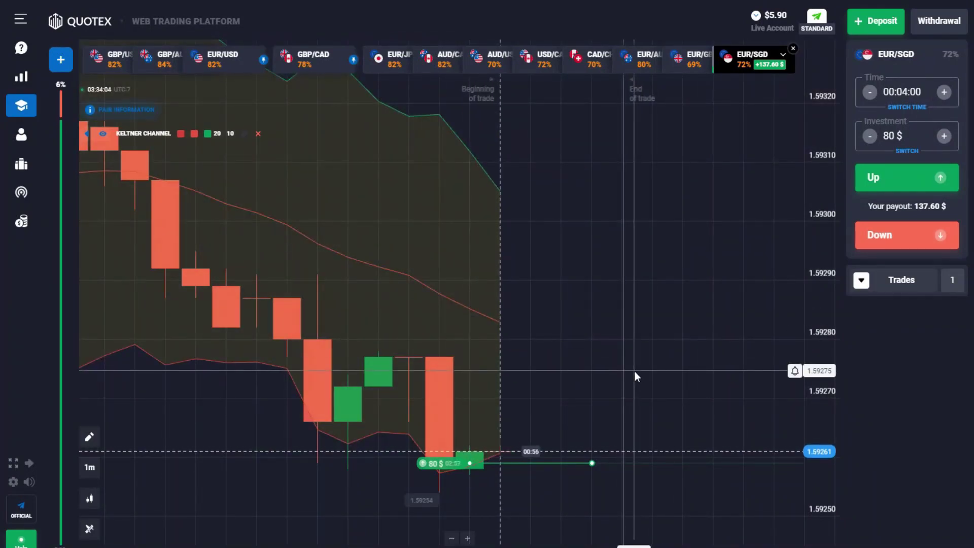
pyautogui.scroll(-3, 635, 371)
pyautogui.scroll(3, 634, 371)
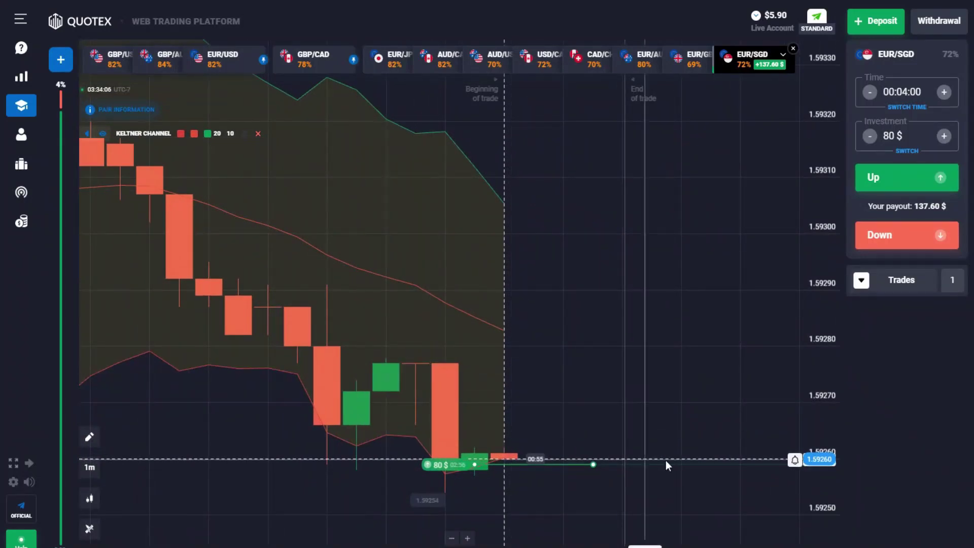
pyautogui.scroll(-3, 665, 451)
pyautogui.scroll(3, 666, 449)
pyautogui.scroll(-3, 654, 333)
pyautogui.scroll(3, 653, 334)
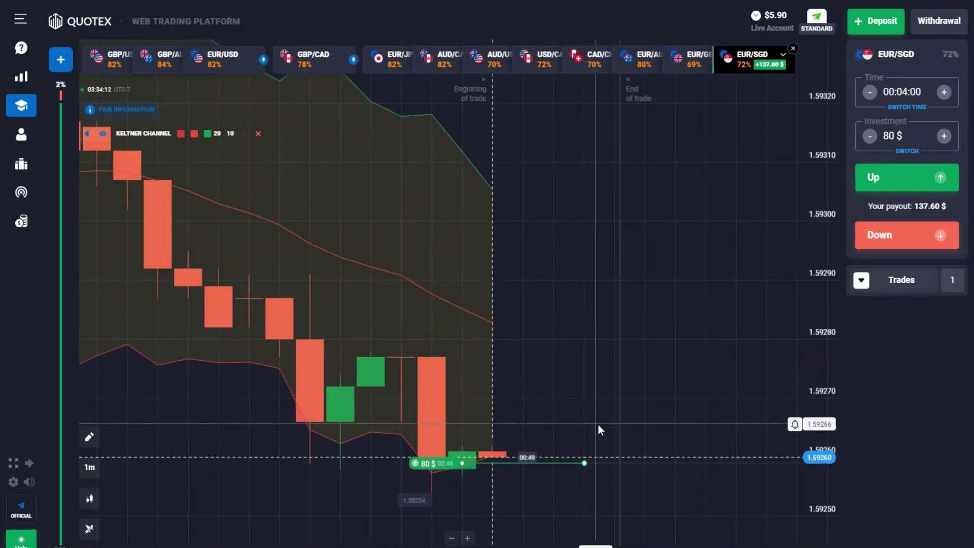
pyautogui.scroll(-1, 597, 421)
pyautogui.scroll(1, 596, 421)
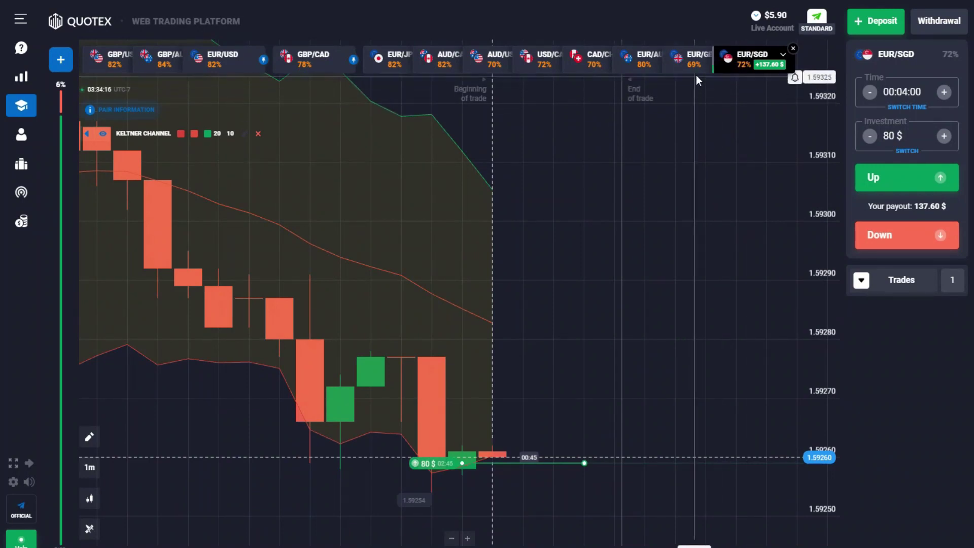
pyautogui.scroll(-1, 631, 231)
pyautogui.scroll(-2, 631, 230)
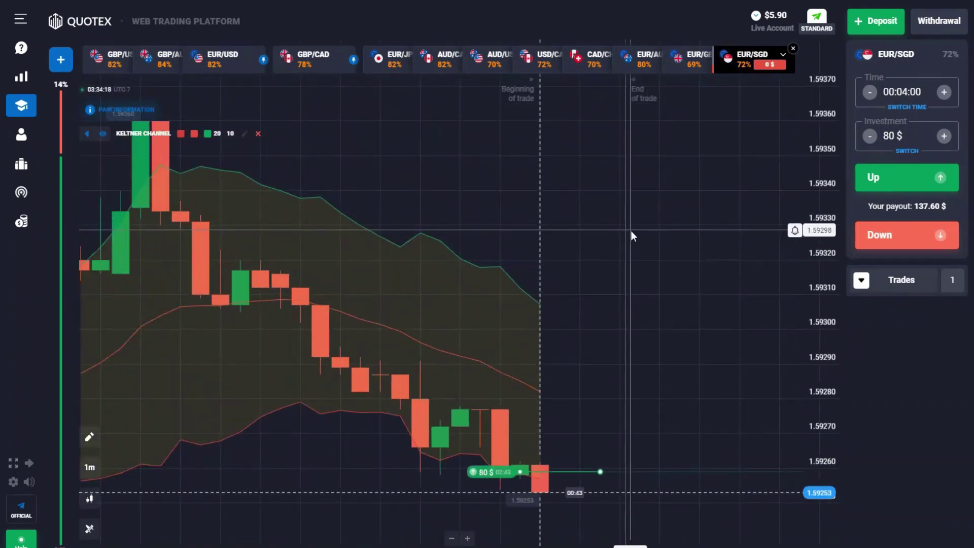
pyautogui.scroll(3, 636, 254)
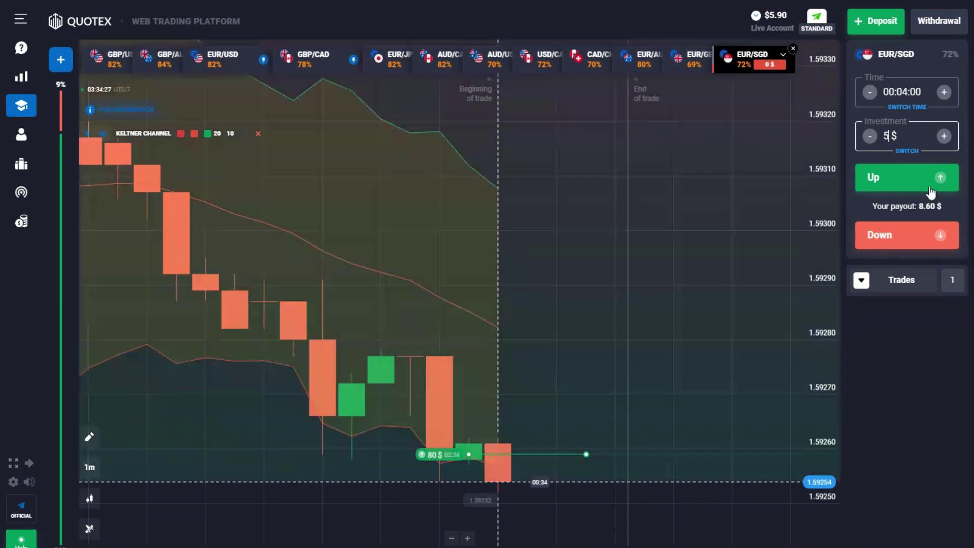
# Step: Open a 5 $ EUR/SGD Up trade, dismiss the +137.60 $ result, and let it close at +8.60 $
pyautogui.click(920, 183)
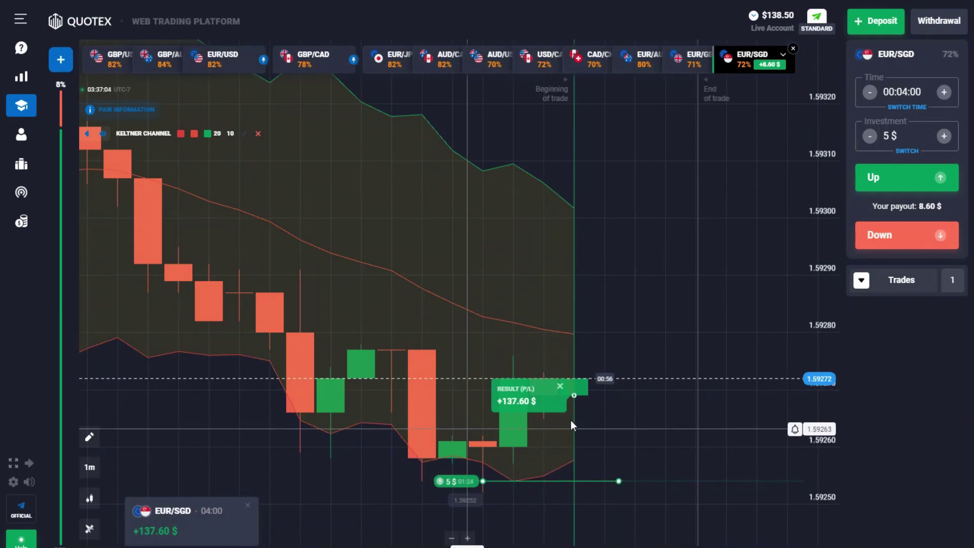
pyautogui.click(559, 387)
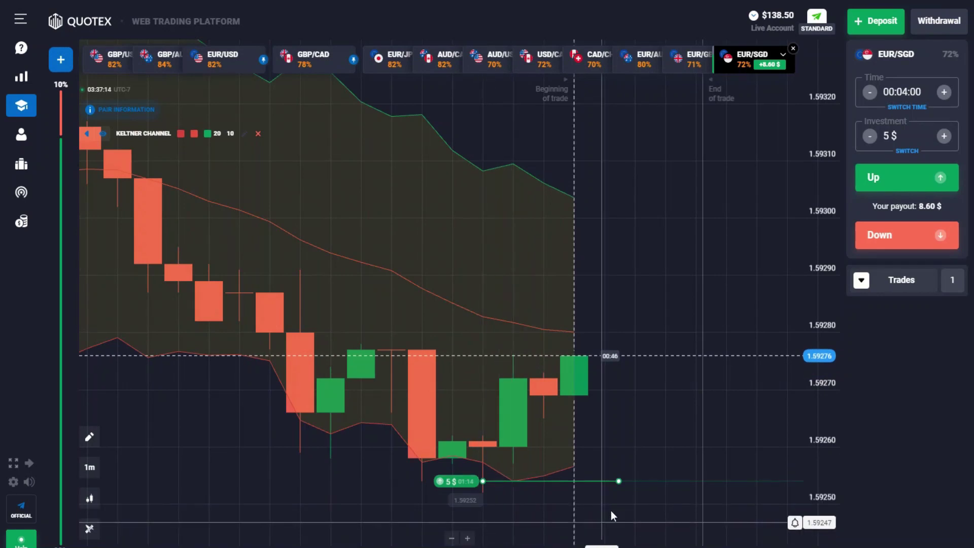
pyautogui.scroll(-3, 672, 337)
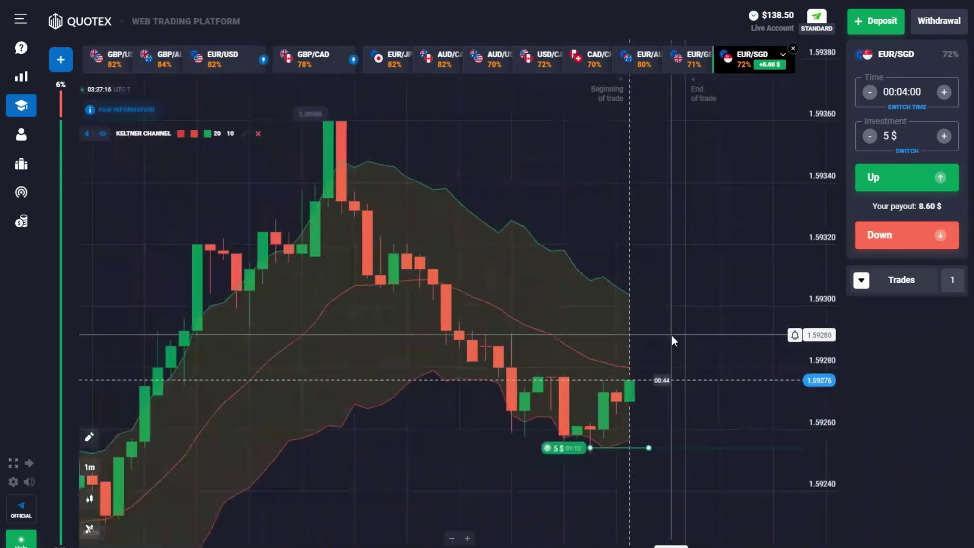
pyautogui.scroll(2, 672, 335)
pyautogui.moveTo(405, 400); pyautogui.dragTo(328, 393)
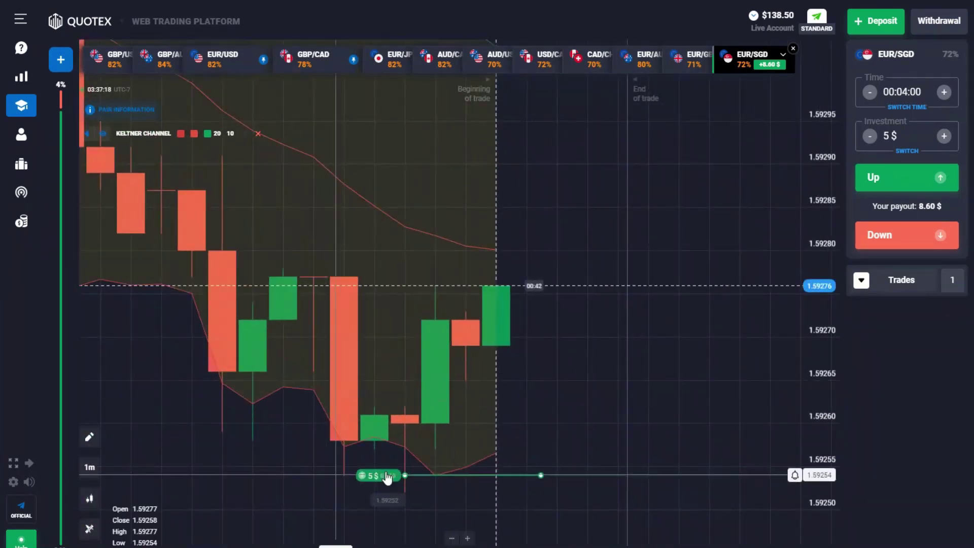
pyautogui.scroll(-3, 505, 333)
pyautogui.scroll(3, 505, 334)
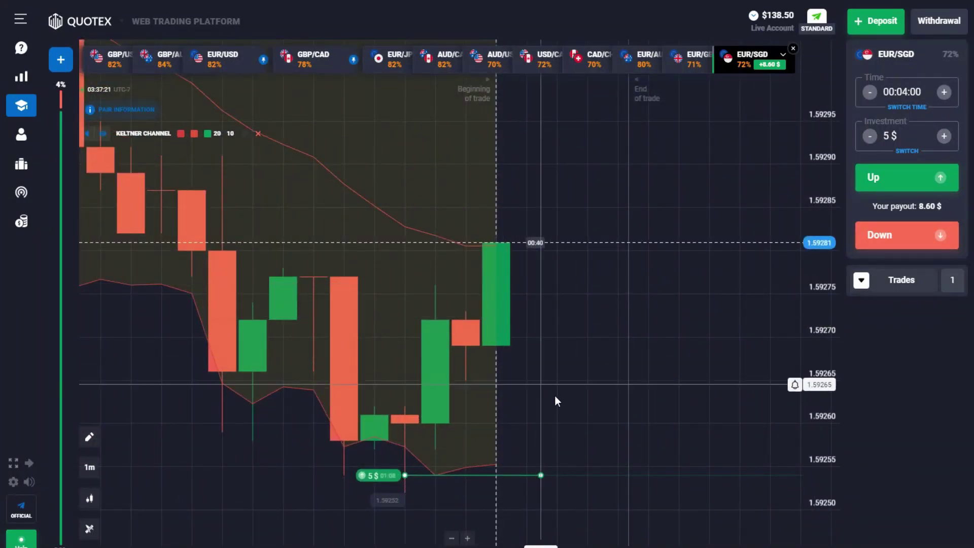
pyautogui.scroll(-2, 557, 279)
pyautogui.scroll(2, 557, 279)
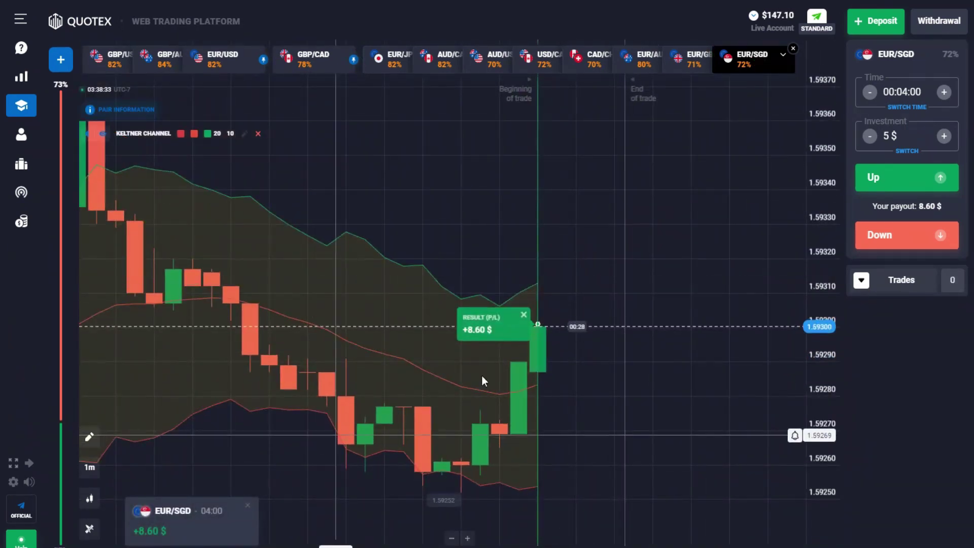
# Step: Change the investment to 130 $ and switch the chart to EUR/GBP
pyautogui.scroll(3, 596, 311)
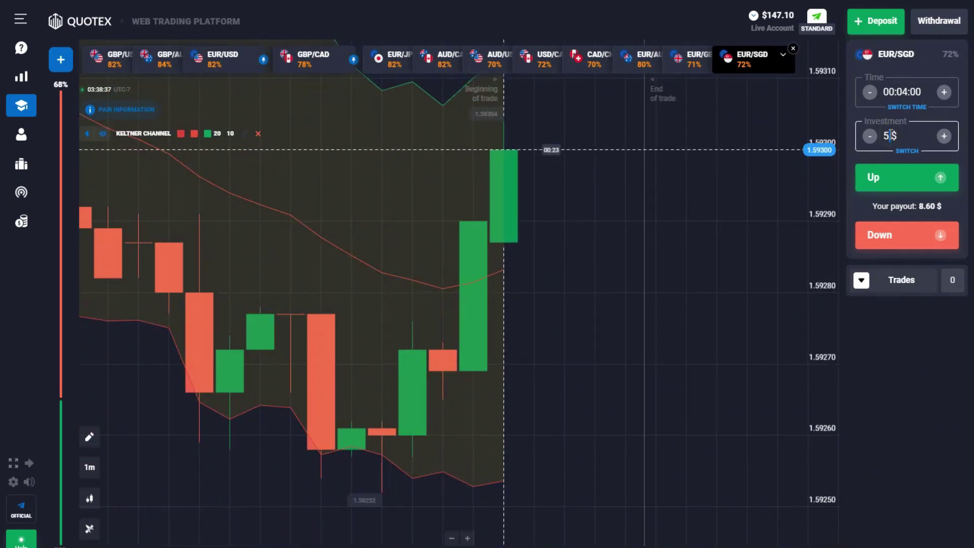
pyautogui.press('BackSpace')
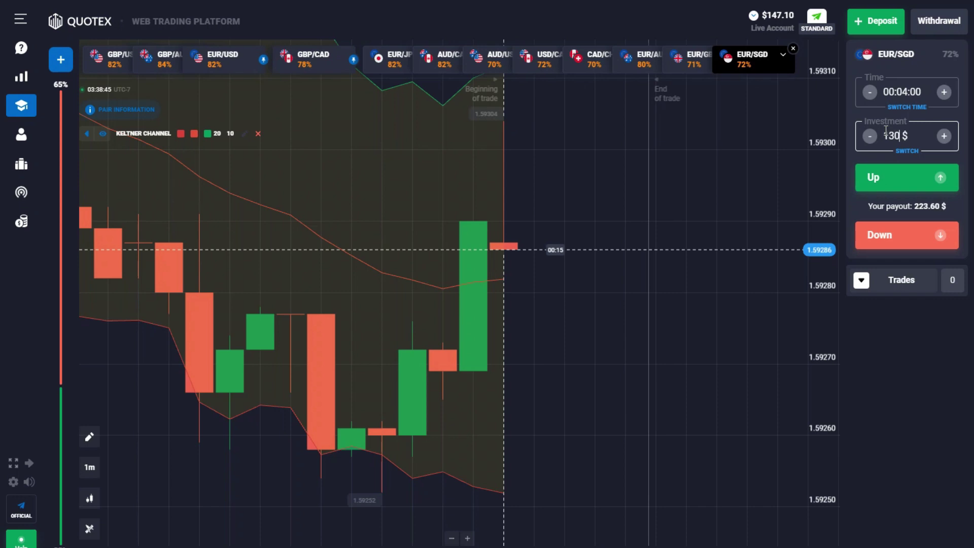
pyautogui.click(648, 242)
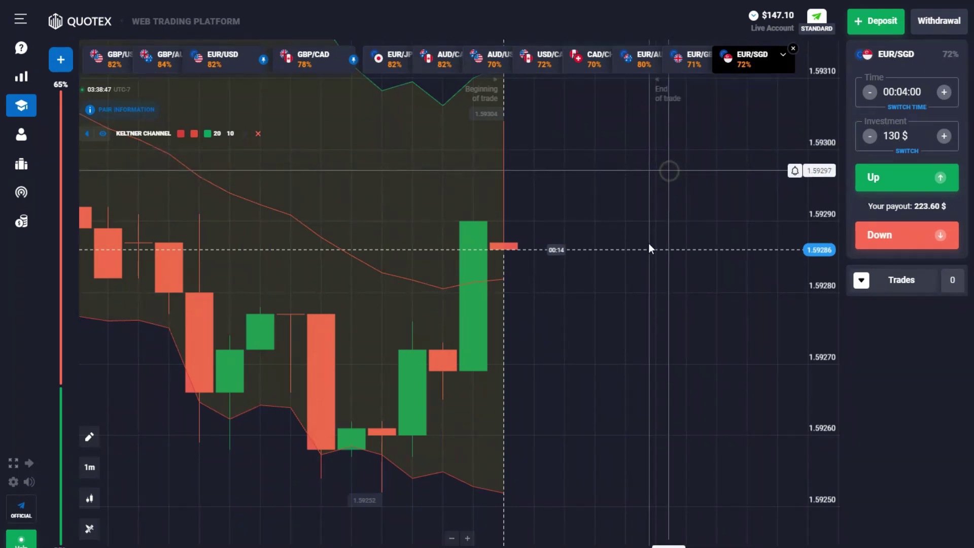
pyautogui.scroll(-3, 647, 243)
pyautogui.click(693, 63)
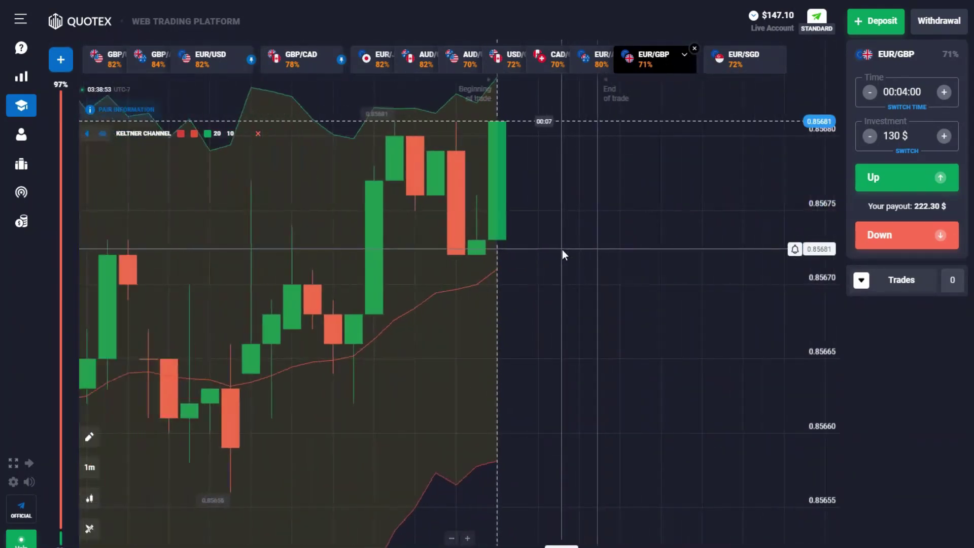
# Step: Move through EUR/AUD, CAD/CHF and USD/CAD to EUR/USD, and open a 130 $ three-minute Down trade
pyautogui.click(600, 60)
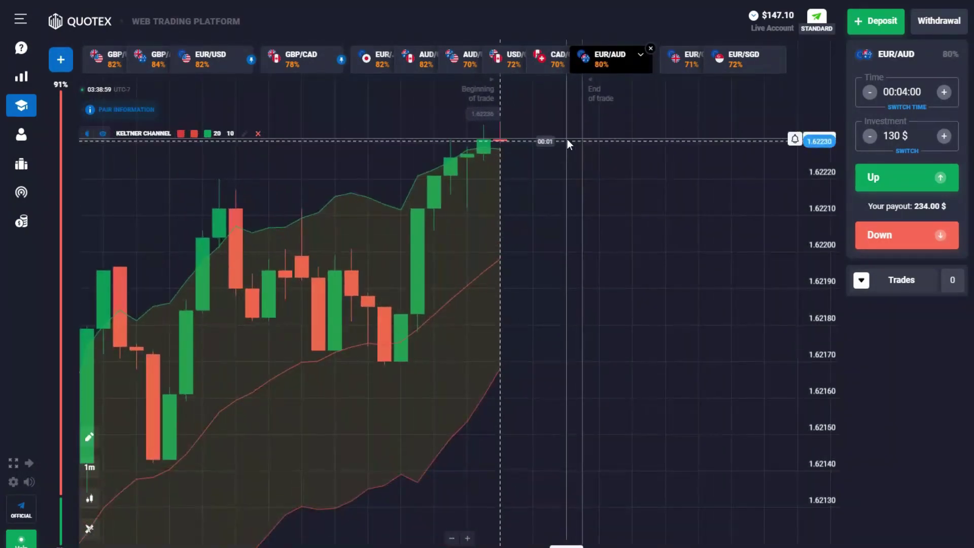
pyautogui.click(560, 68)
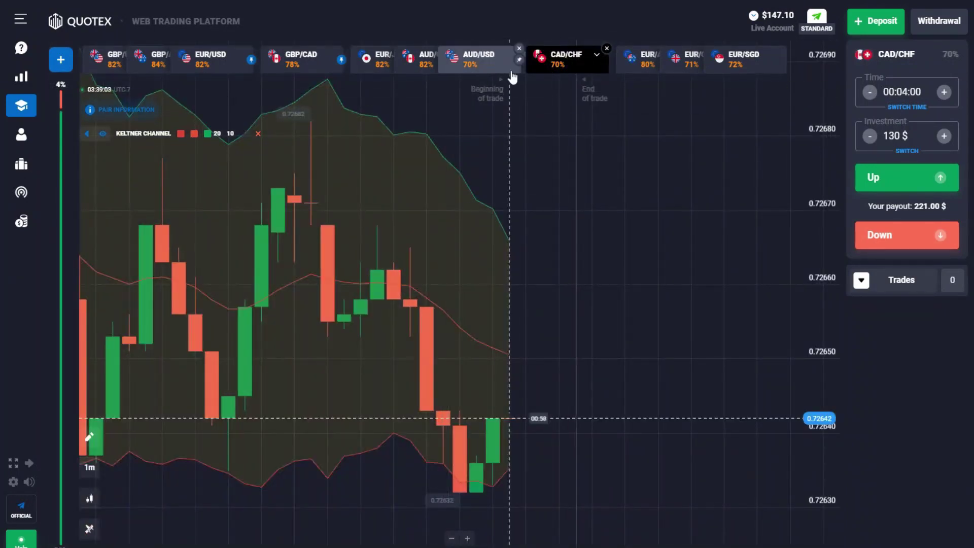
pyautogui.click(511, 61)
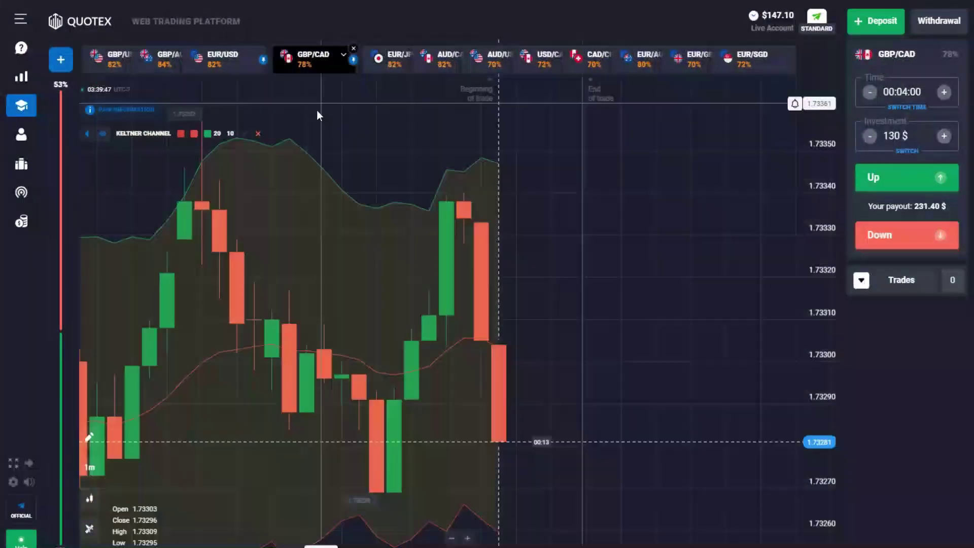
pyautogui.click(213, 59)
pyautogui.click(902, 92)
pyautogui.click(887, 162)
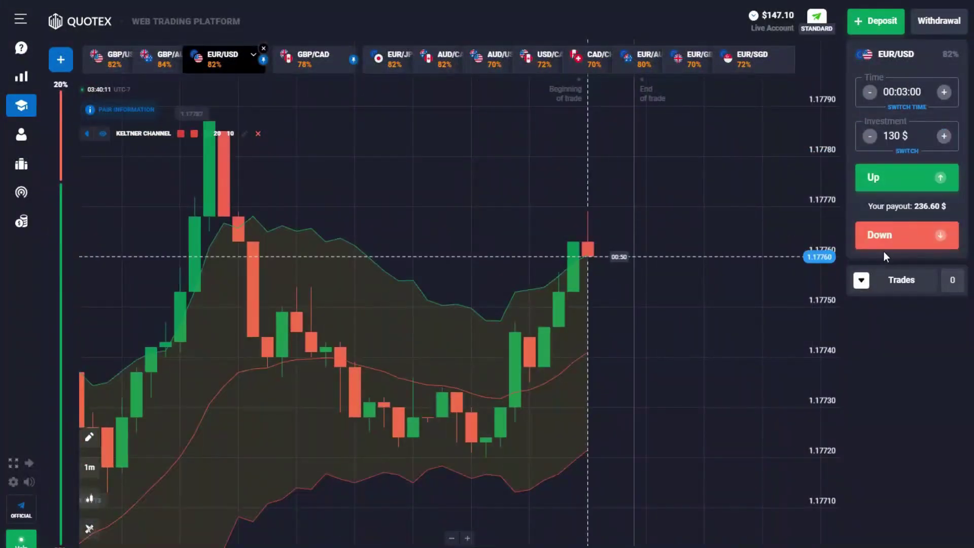
pyautogui.click(895, 239)
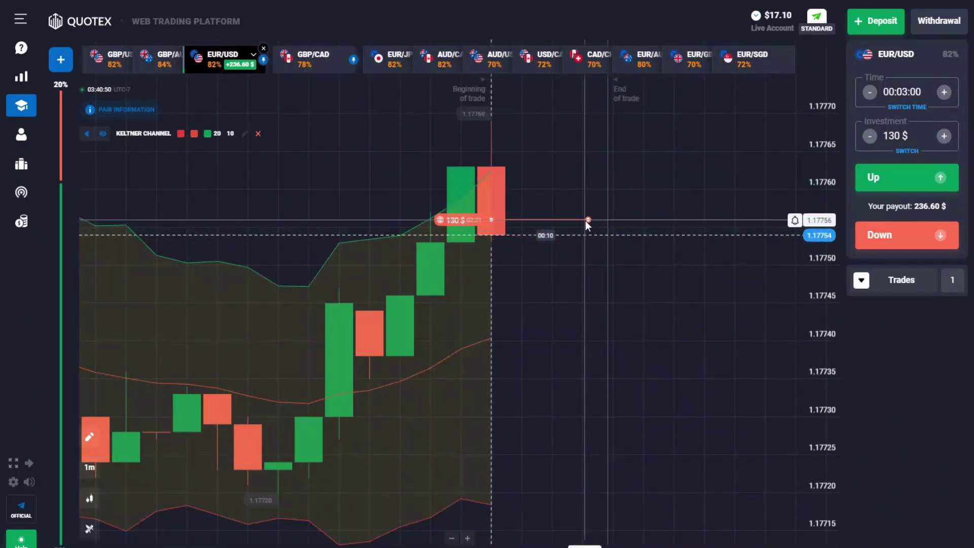
# Step: Zoom the chart while the 130 $ EUR/USD Down trade runs to expiry
pyautogui.scroll(-2, 637, 159)
pyautogui.scroll(1, 637, 160)
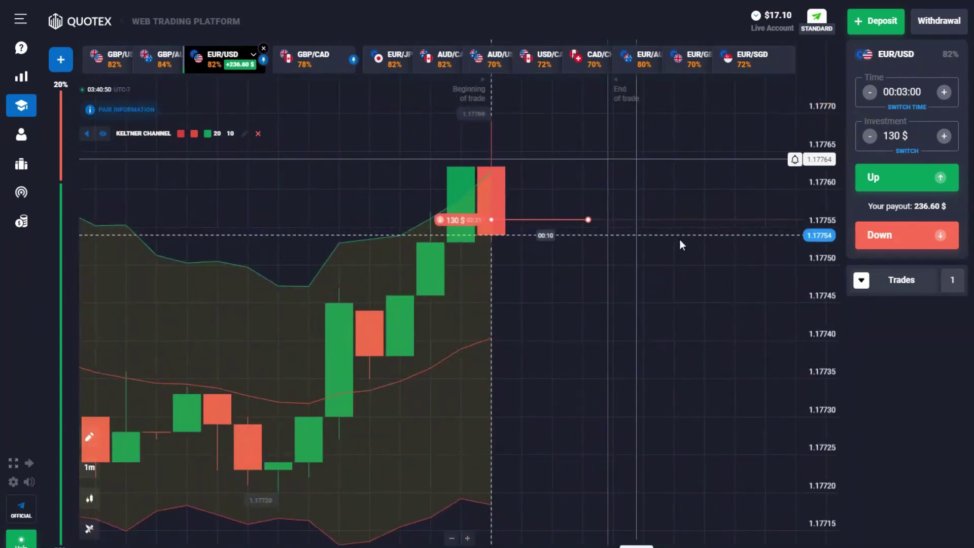
pyautogui.scroll(1, 355, 289)
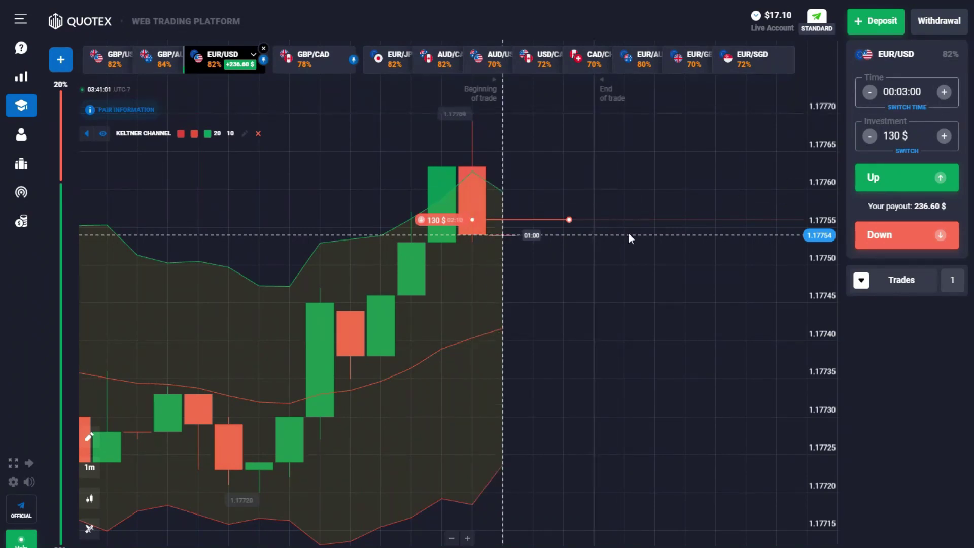
pyautogui.scroll(-2, 477, 241)
pyautogui.scroll(2, 477, 241)
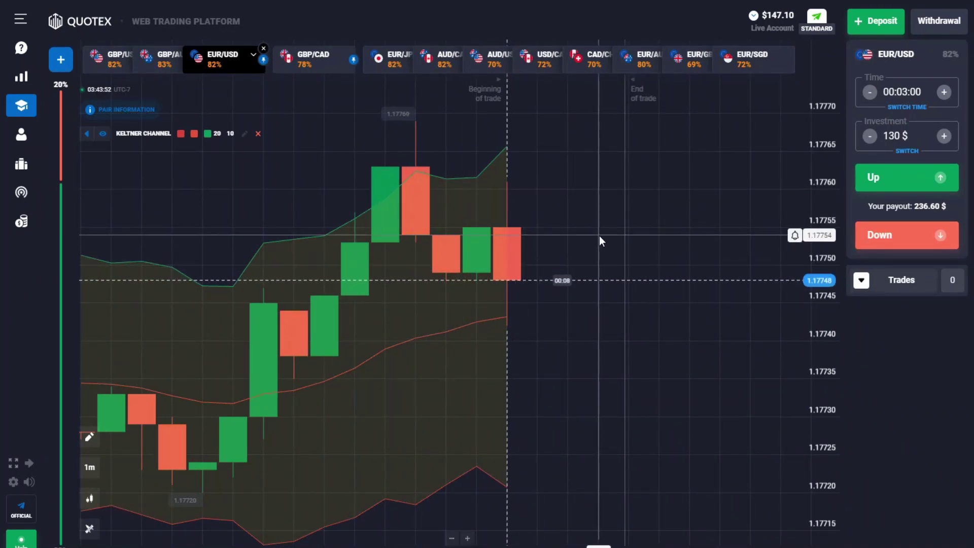
# Step: Zoom the chart and compare the GBP/CAD and EUR/JPY Keltner-channel charts
pyautogui.scroll(-2, 620, 221)
pyautogui.scroll(-2, 620, 225)
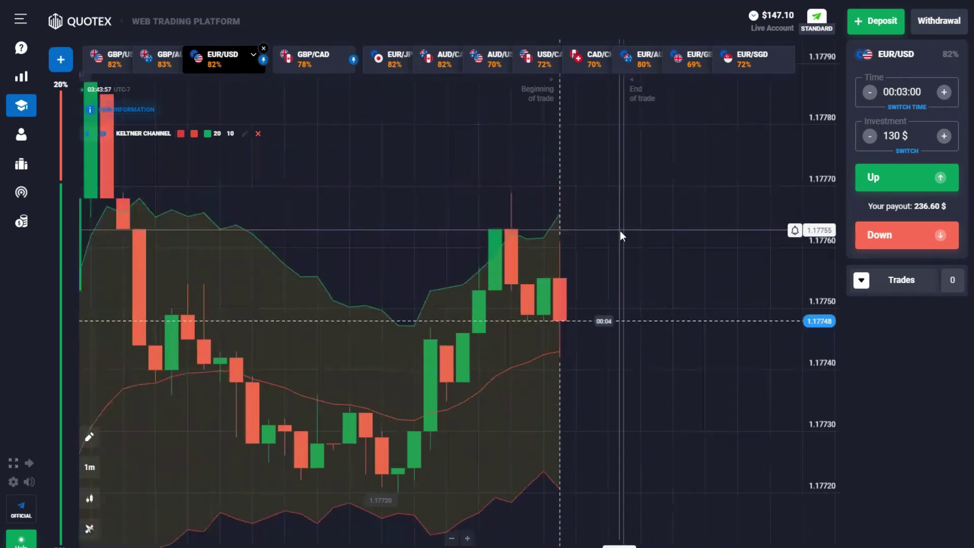
pyautogui.scroll(1, 624, 264)
pyautogui.scroll(1, 625, 301)
pyautogui.scroll(1, 627, 299)
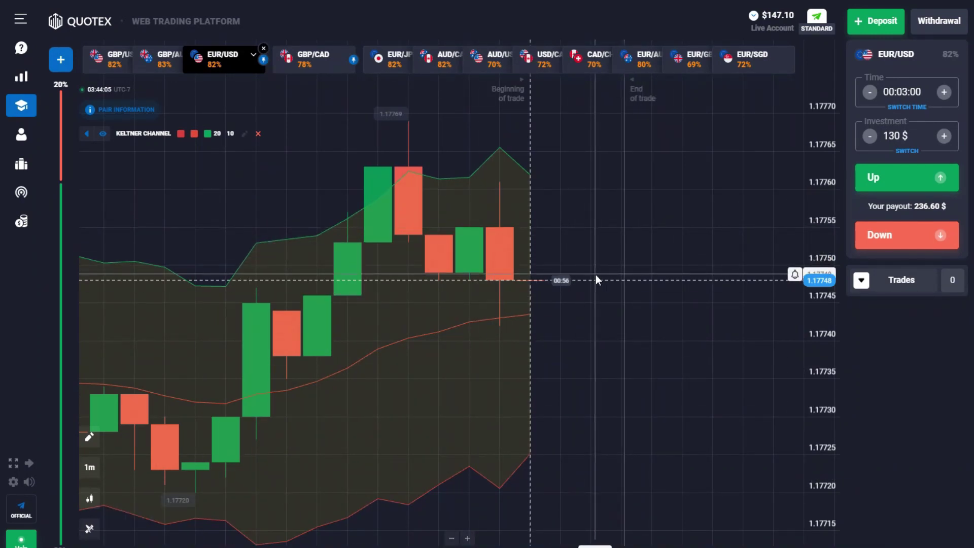
pyautogui.scroll(-1, 596, 277)
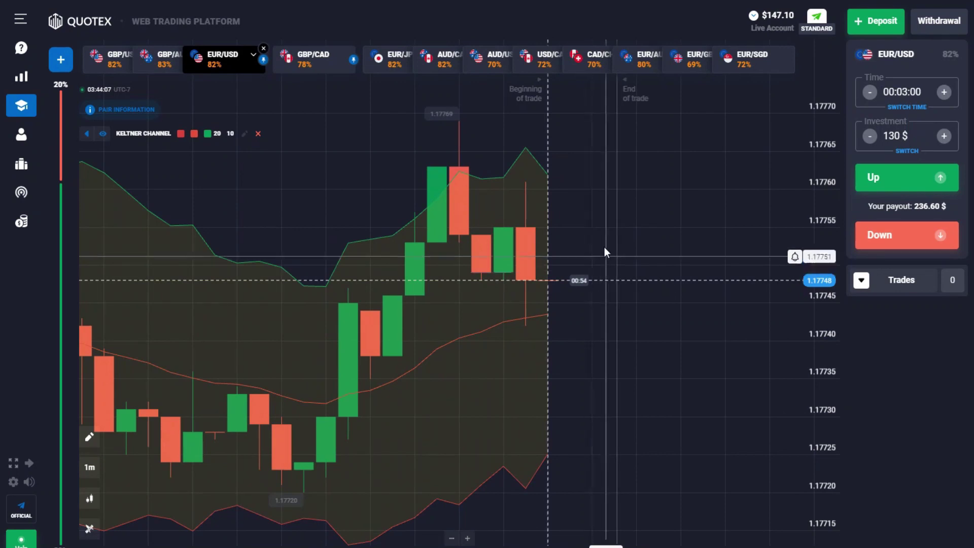
pyautogui.click(307, 64)
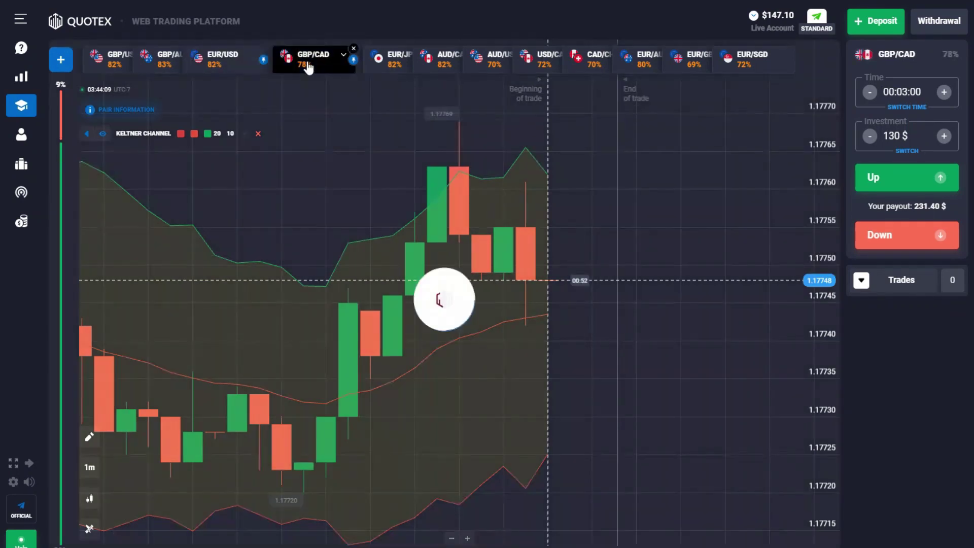
pyautogui.click(398, 61)
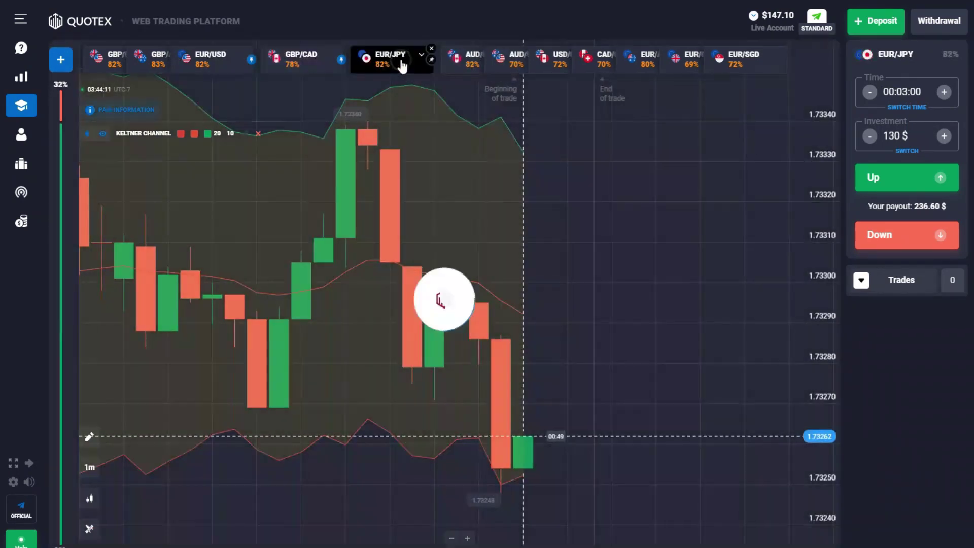
pyautogui.click(306, 65)
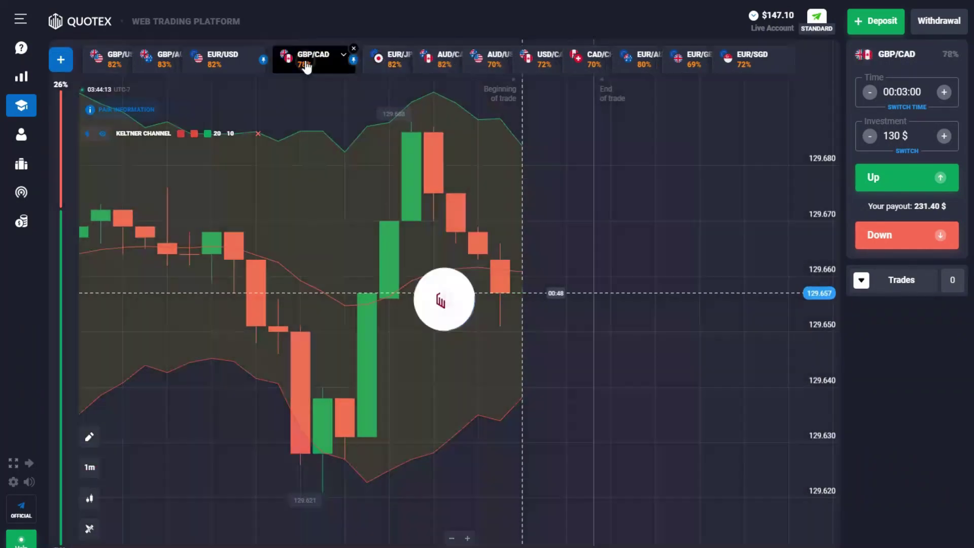
pyautogui.click(398, 62)
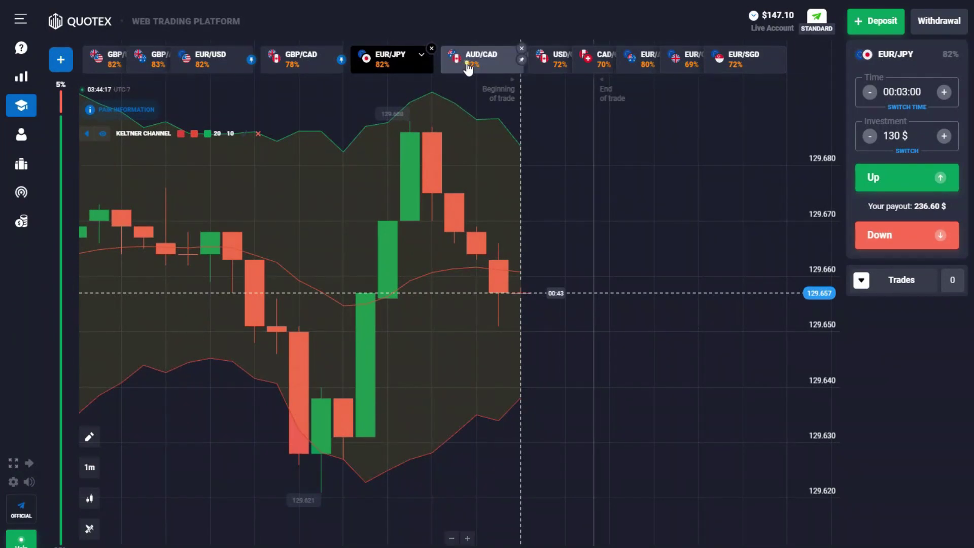
# Step: Check the AUD/CAD, CAD/CHF, EUR/AUD and EUR/GBP charts, ending on USD/CAD
pyautogui.click(466, 62)
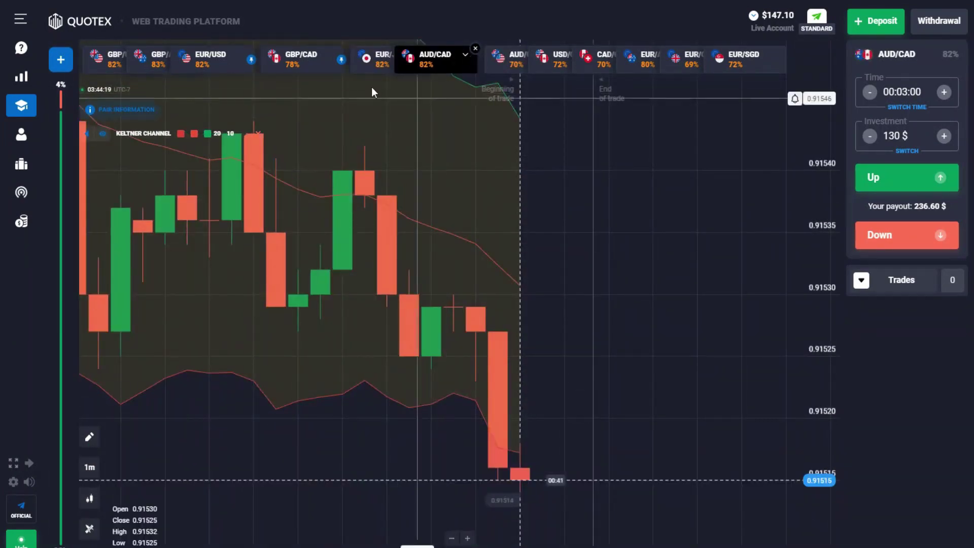
pyautogui.click(608, 60)
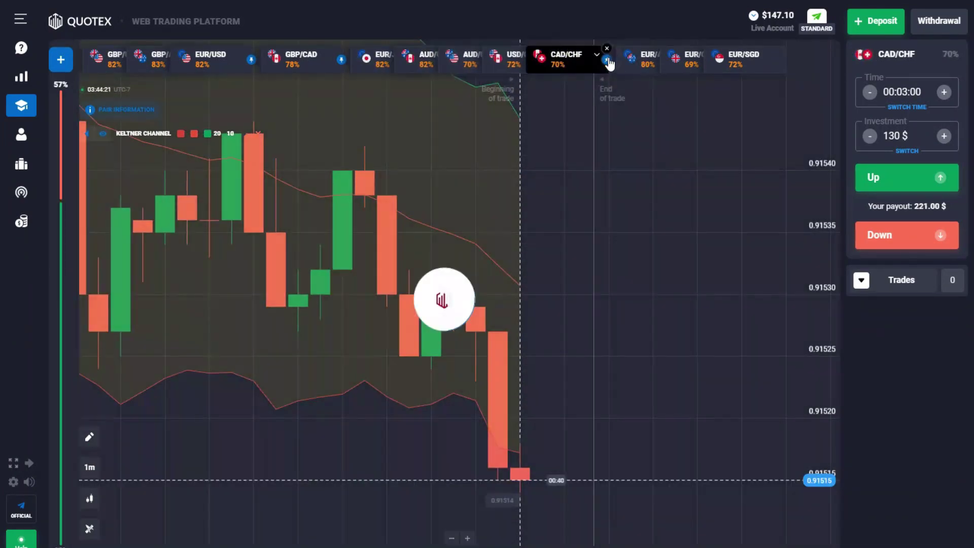
pyautogui.click(655, 61)
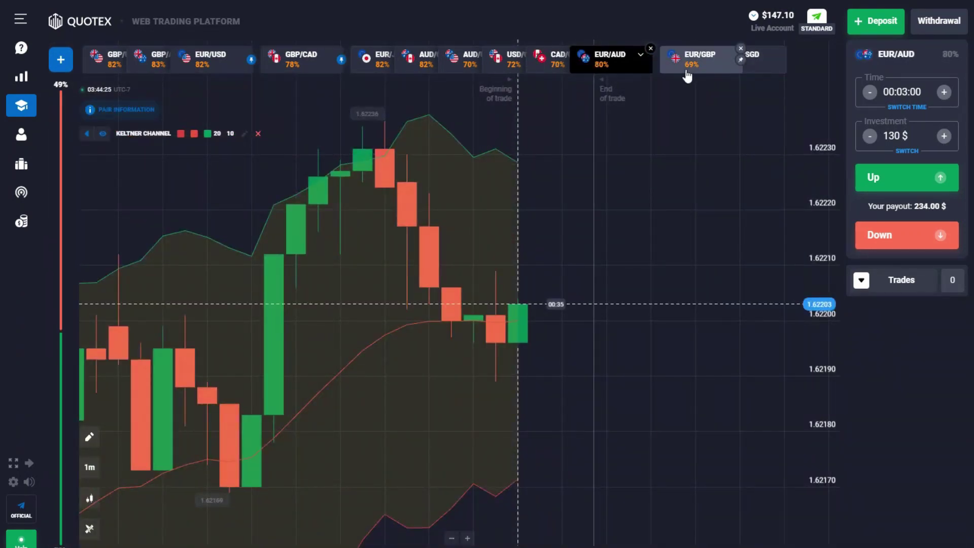
pyautogui.click(687, 72)
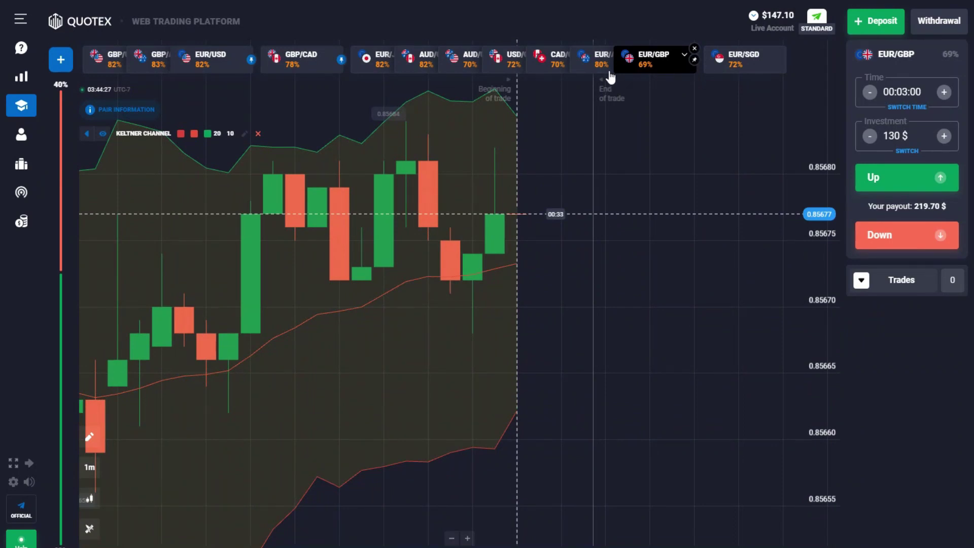
pyautogui.click(570, 67)
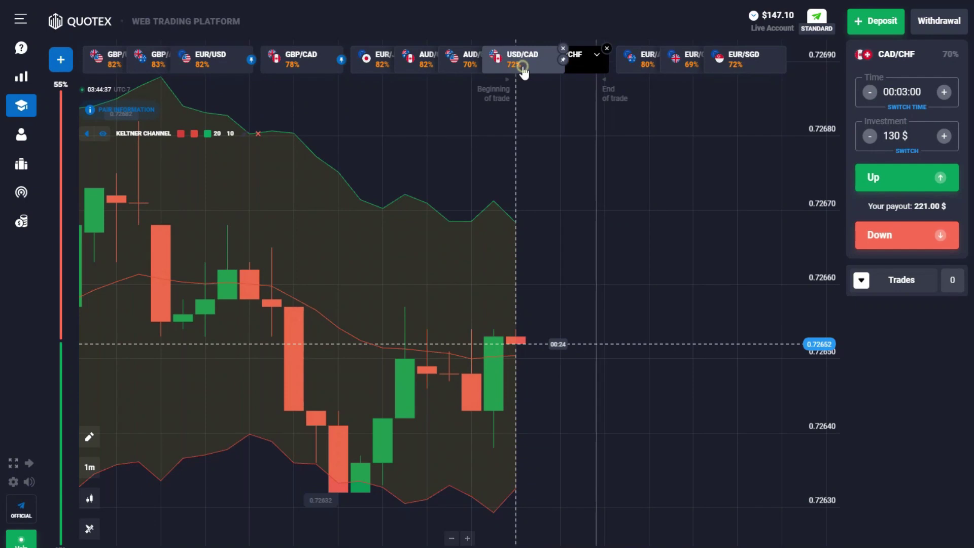
pyautogui.click(523, 67)
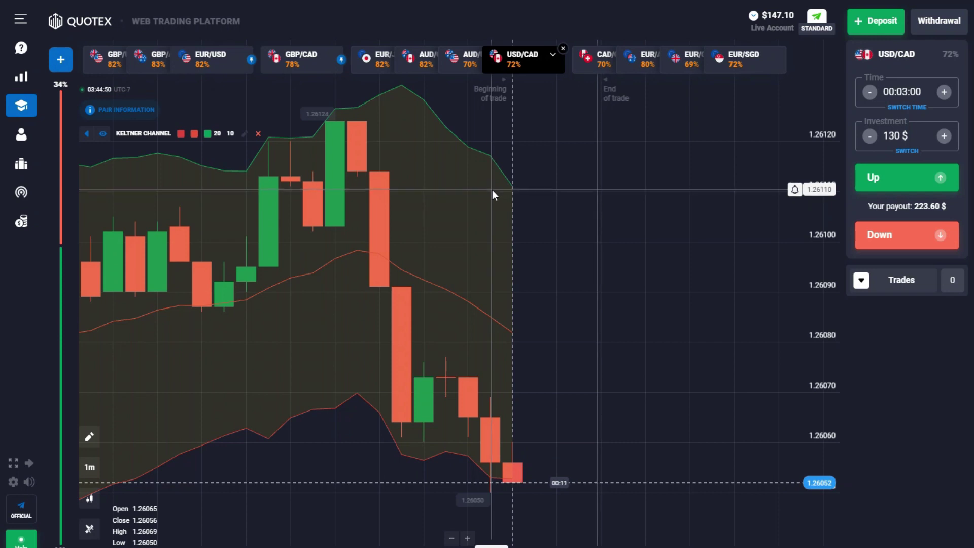
pyautogui.scroll(-3, 620, 363)
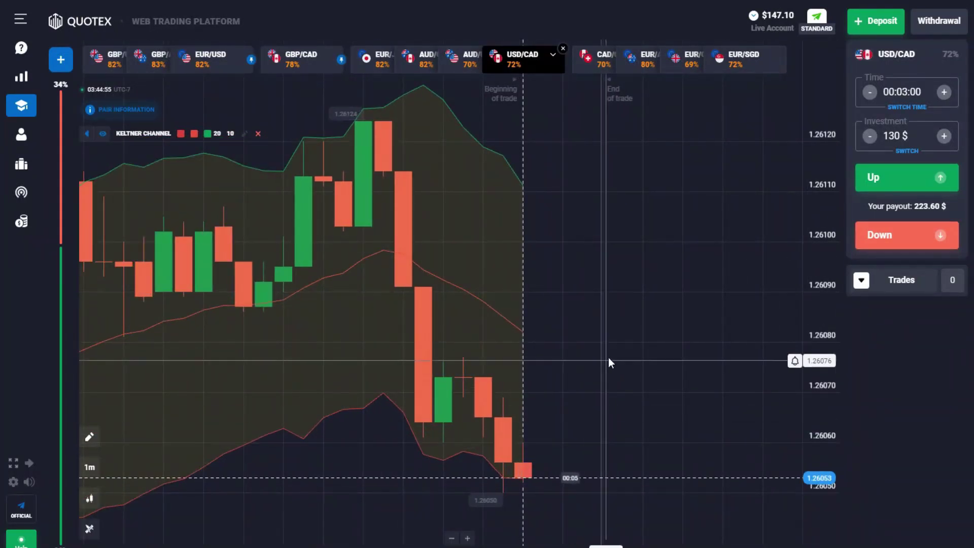
pyautogui.scroll(-1, 648, 401)
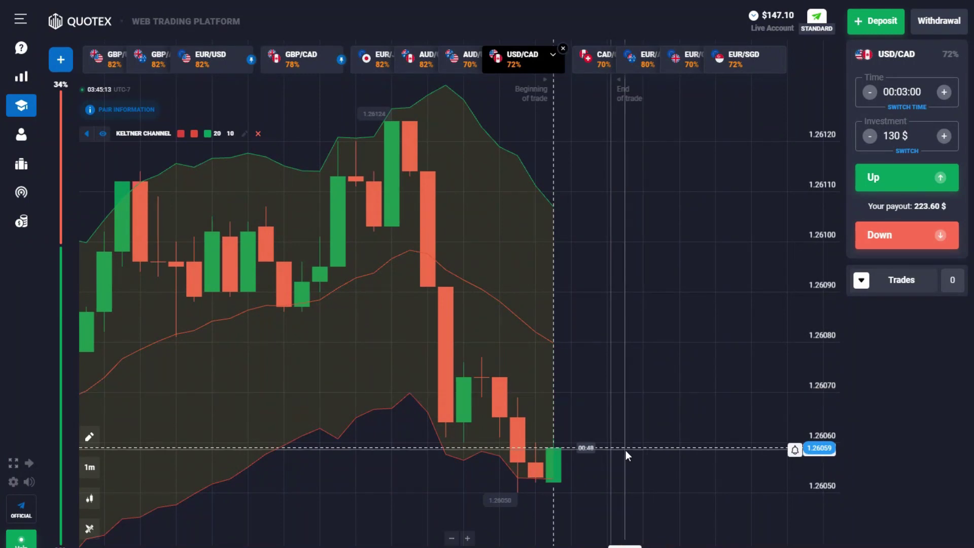
pyautogui.scroll(2, 626, 449)
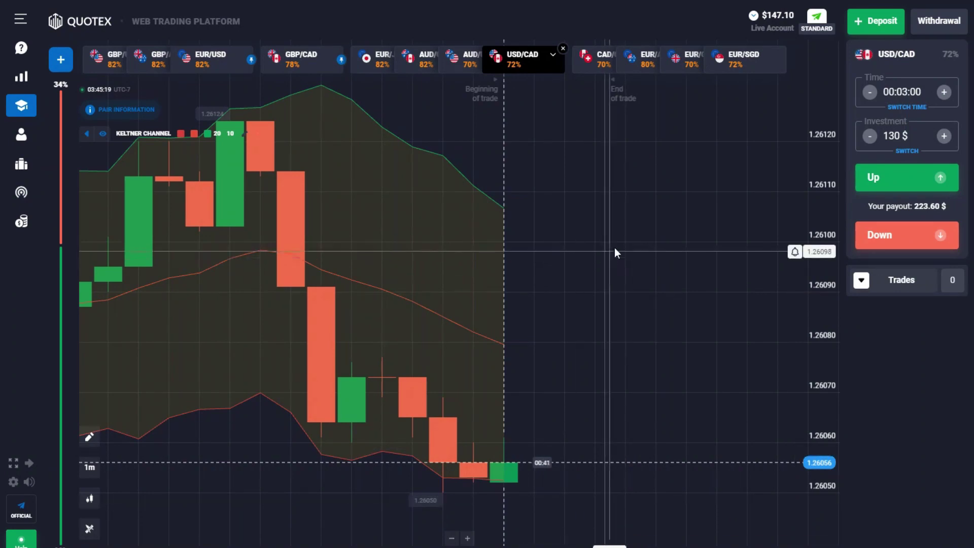
pyautogui.scroll(-2, 611, 264)
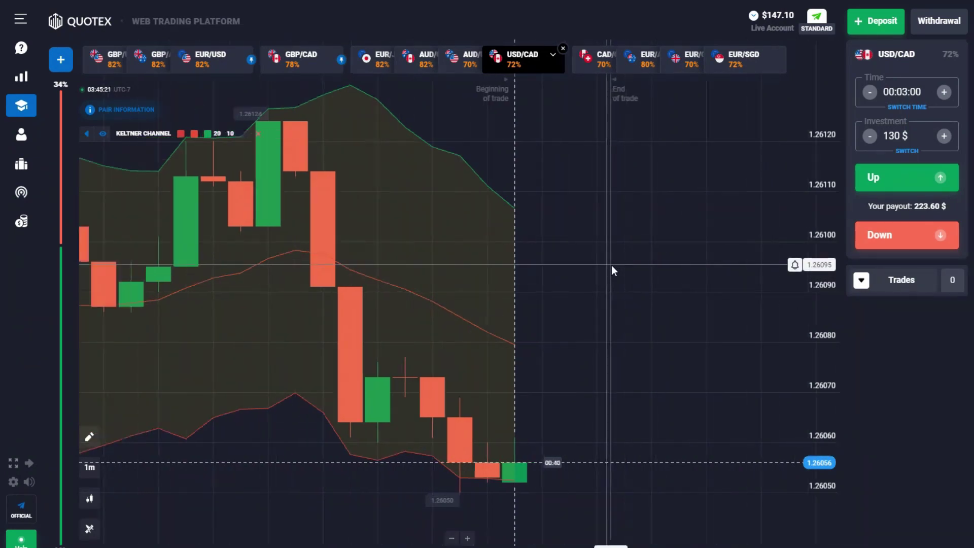
pyautogui.scroll(2, 668, 333)
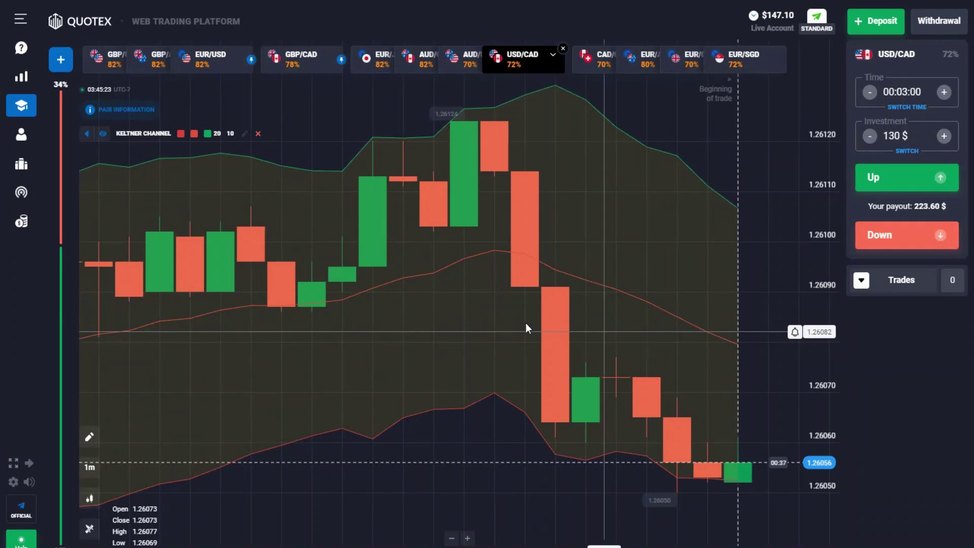
pyautogui.scroll(-2, 540, 257)
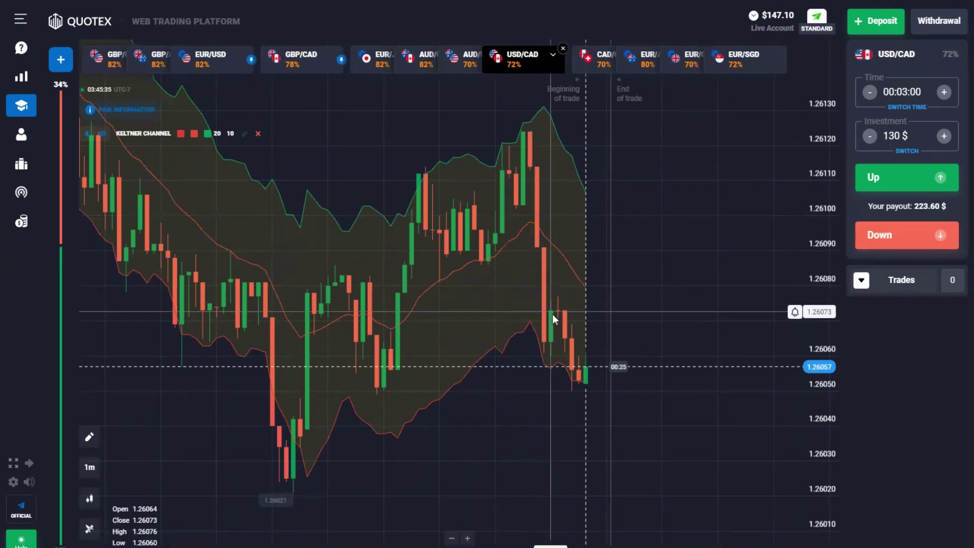
pyautogui.scroll(4, 648, 363)
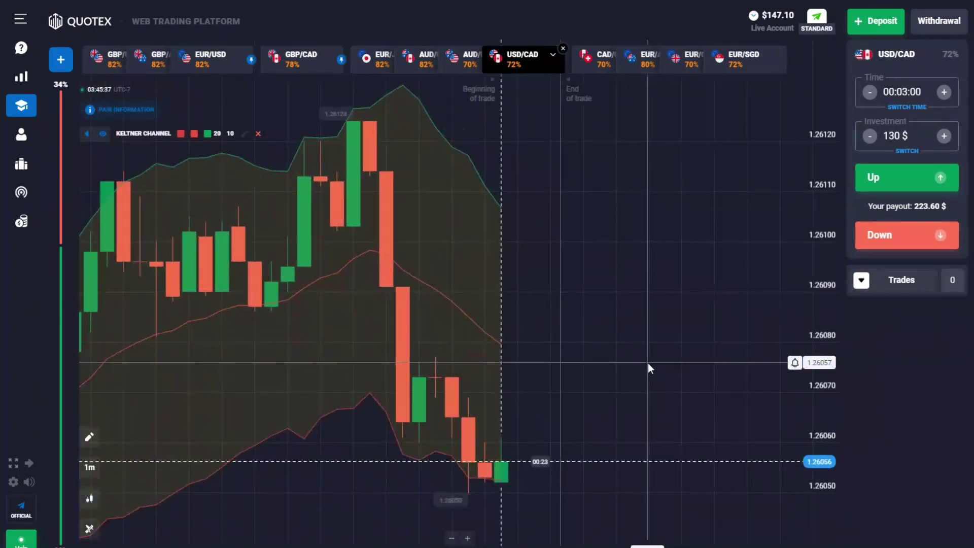
pyautogui.scroll(2, 623, 347)
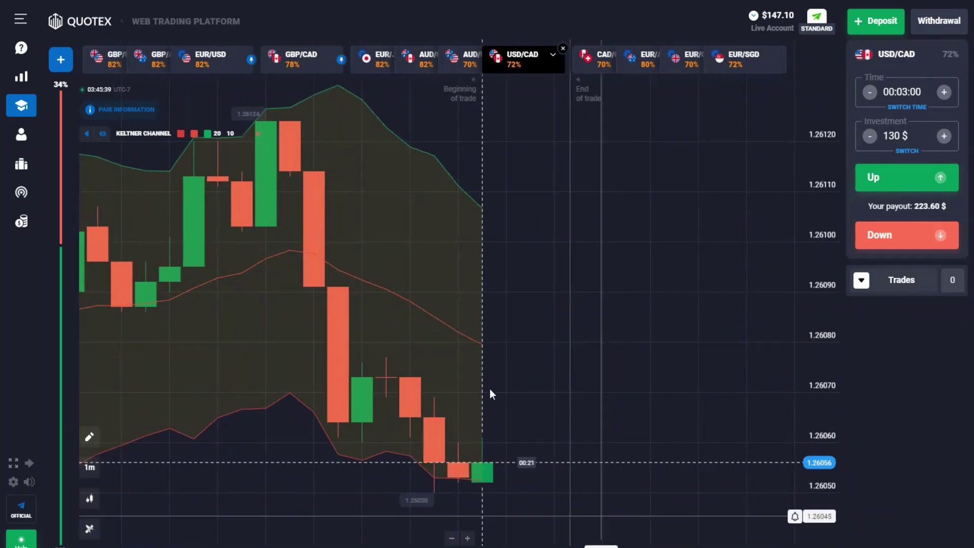
pyautogui.scroll(3, 635, 331)
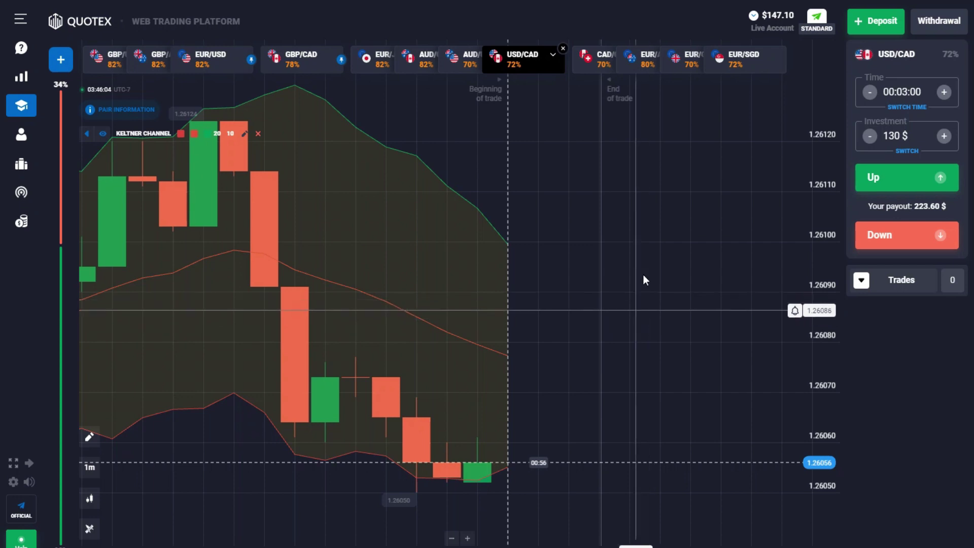
pyautogui.scroll(-2, 644, 276)
pyautogui.scroll(-4, 552, 308)
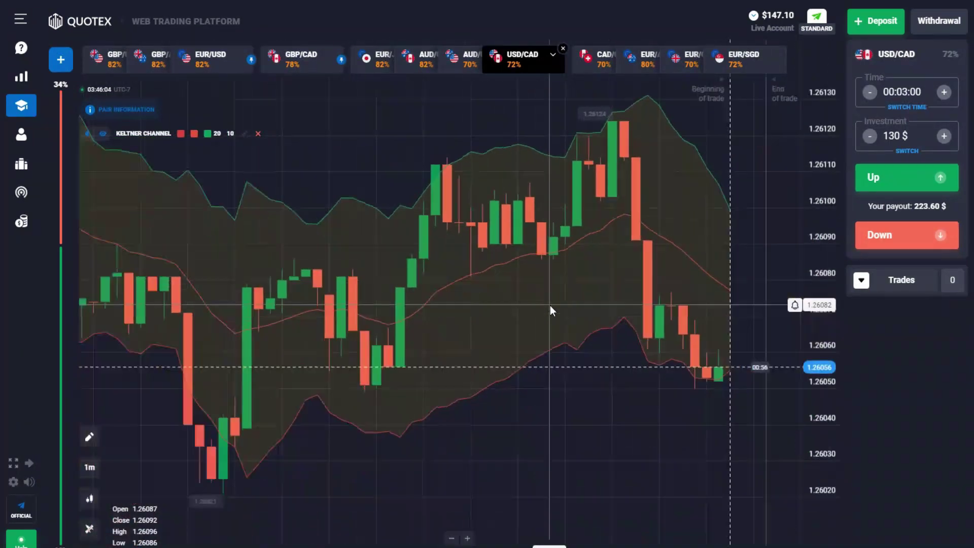
pyautogui.scroll(5, 726, 354)
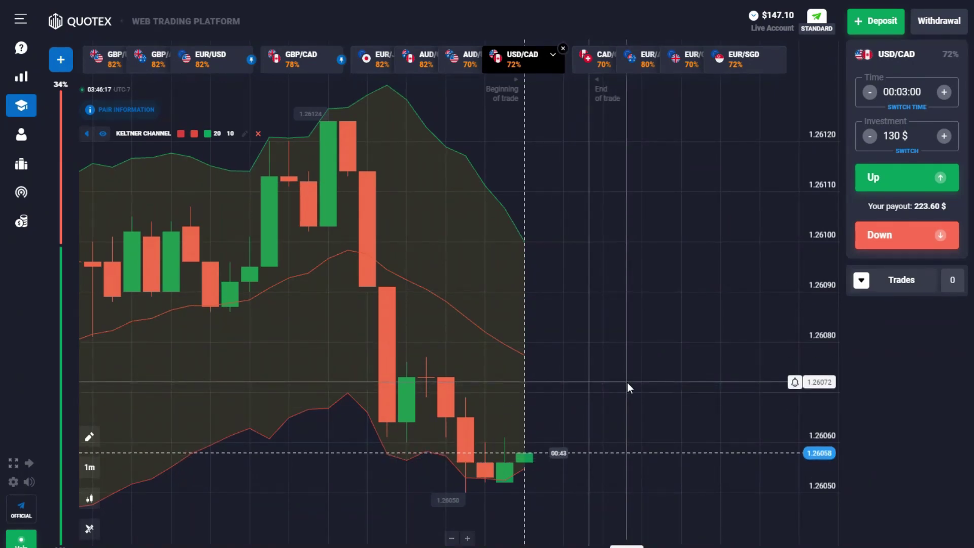
pyautogui.scroll(2, 581, 368)
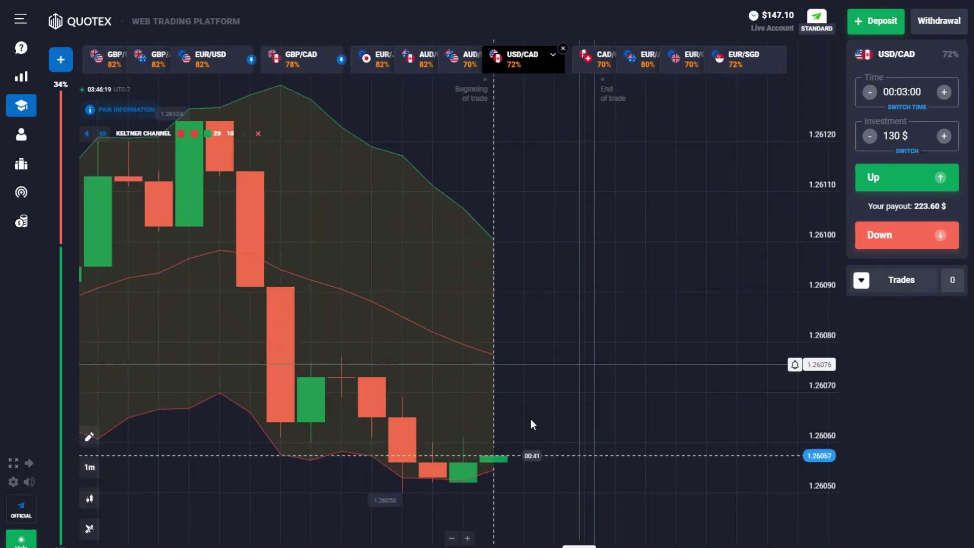
pyautogui.scroll(-3, 395, 386)
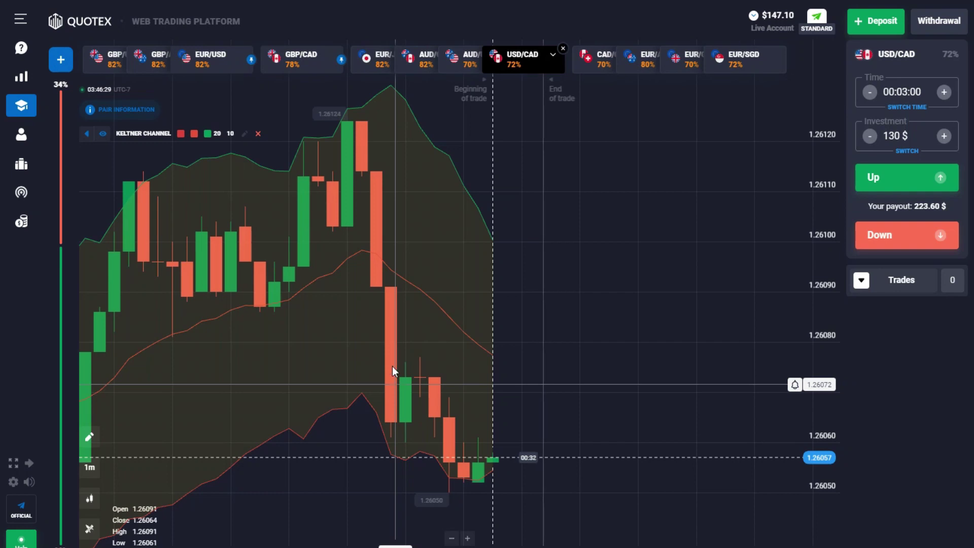
pyautogui.scroll(-1, 592, 324)
pyautogui.scroll(-1, 592, 324)
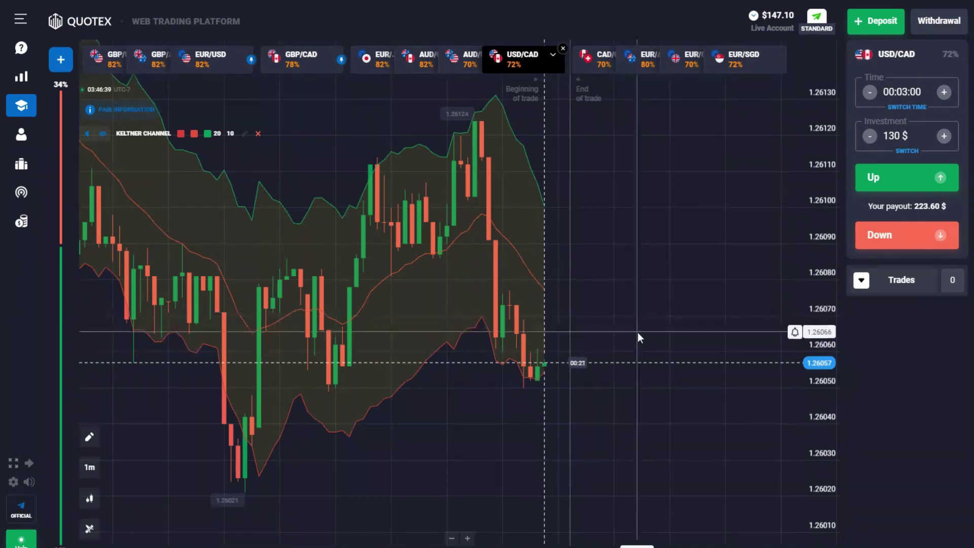
pyautogui.scroll(3, 637, 333)
pyautogui.scroll(-3, 587, 345)
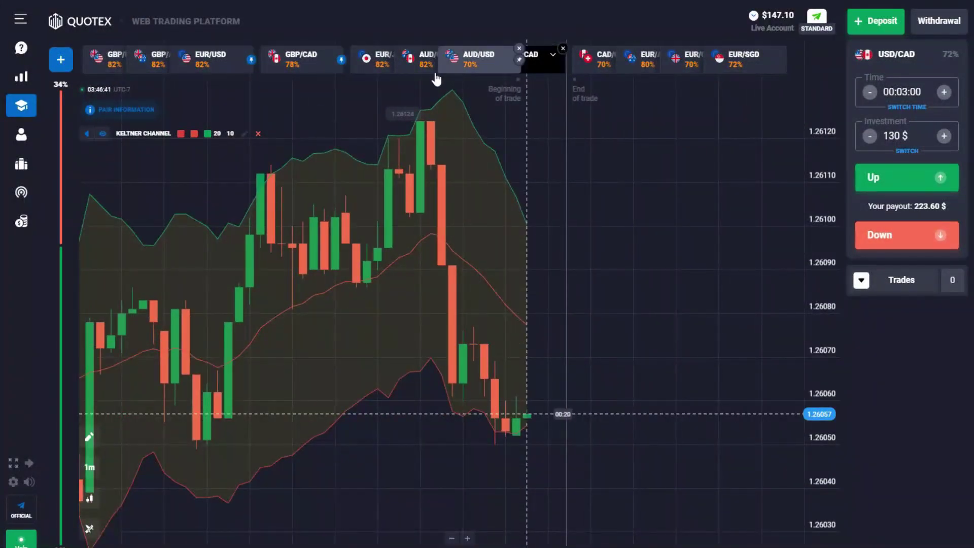
# Step: Step through the AUD/CAD, GBP/CAD and EUR/USD charts until EUR/JPY is active
pyautogui.click(445, 65)
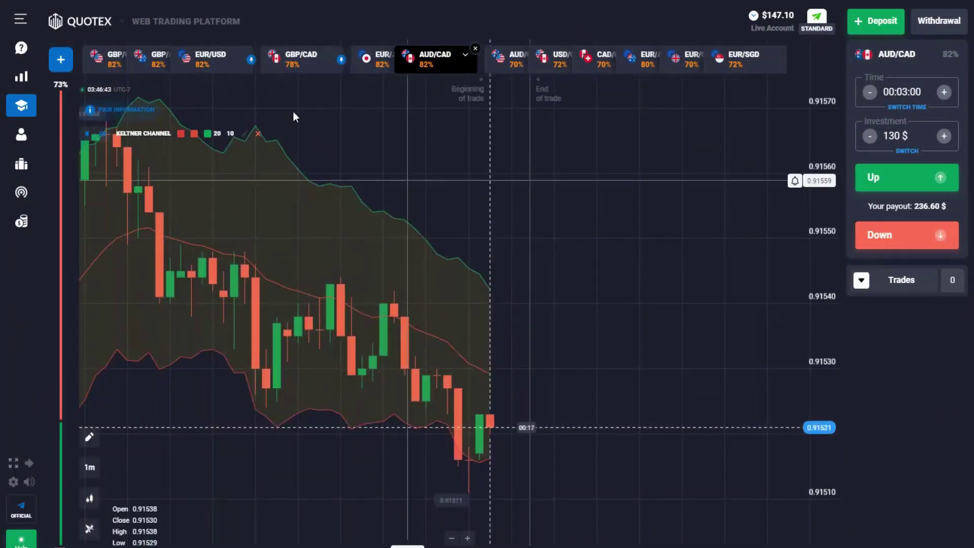
pyautogui.click(369, 70)
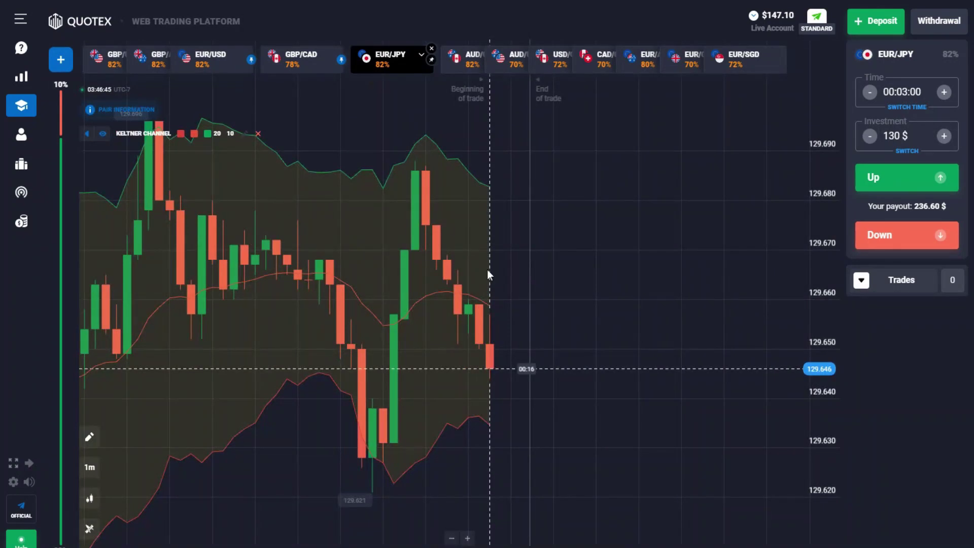
pyautogui.click(307, 63)
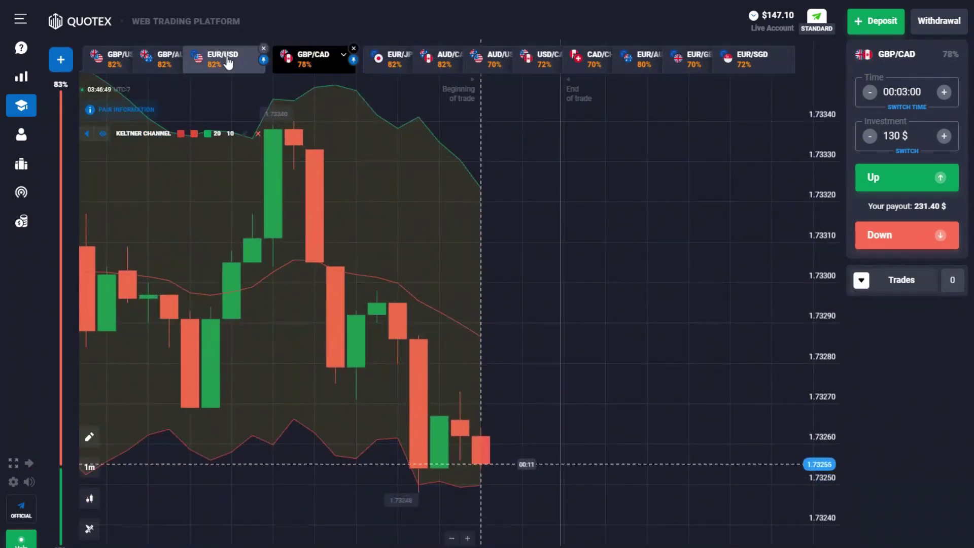
pyautogui.click(226, 60)
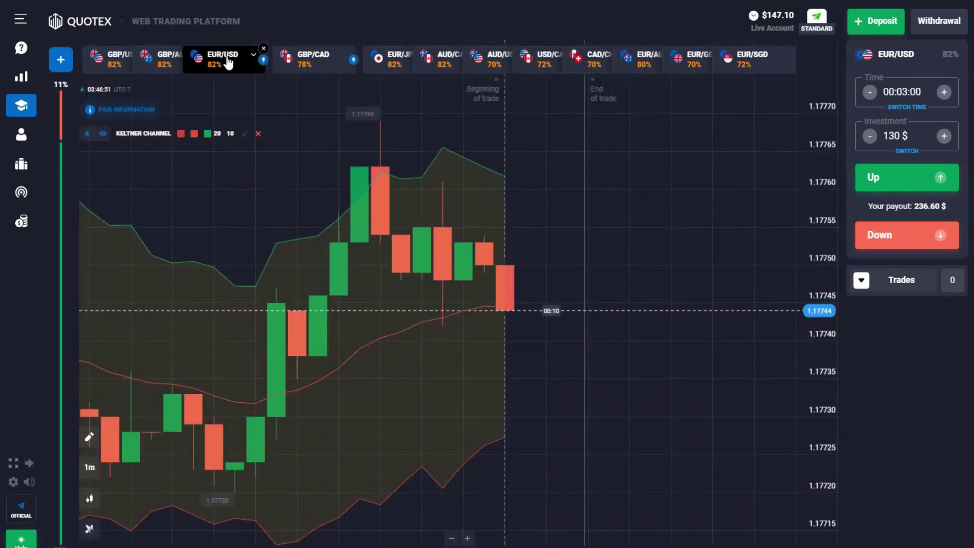
pyautogui.press('Tab')
pyautogui.press('Tab')
pyautogui.press('Tab')
pyautogui.press('Tab')
pyautogui.press('Tab')
pyautogui.press('Tab')
pyautogui.press('Tab')
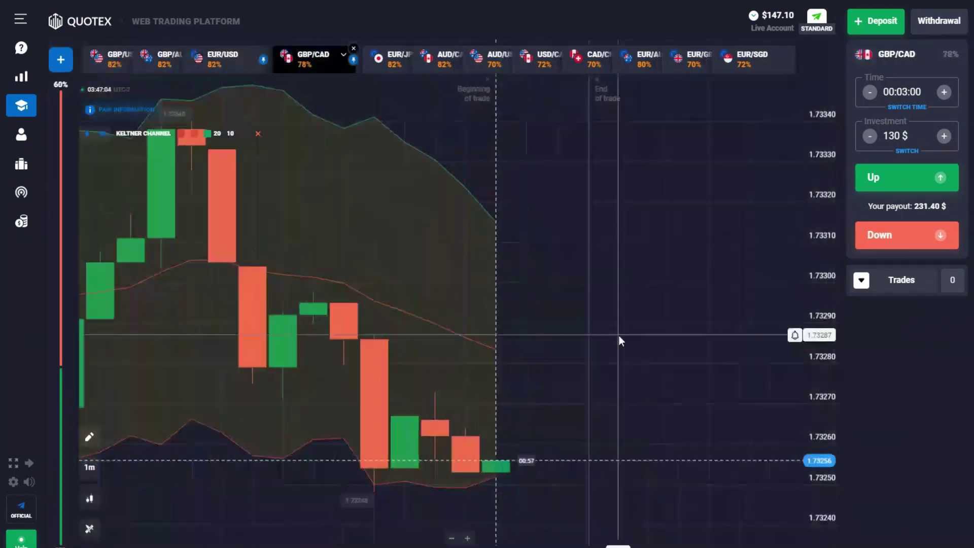
pyautogui.press('Tab')
pyautogui.press('Tab')
pyautogui.press('Tab')
pyautogui.press('Tab')
pyautogui.press('Tab')
pyautogui.press('Tab')
pyautogui.press('Tab')
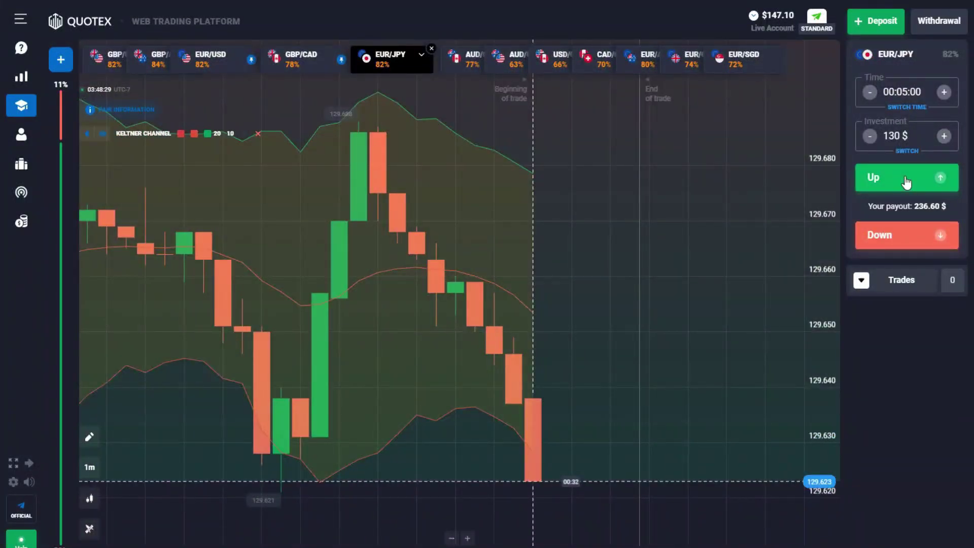
# Step: Open a 130 $ five-minute Up trade on EUR/JPY and zoom the chart while it runs
pyautogui.click(907, 181)
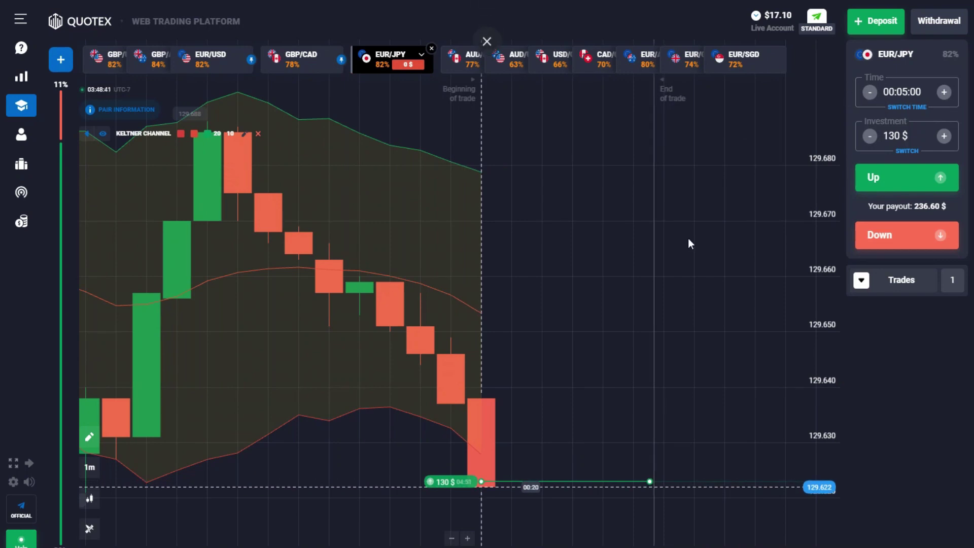
pyautogui.scroll(-2, 499, 379)
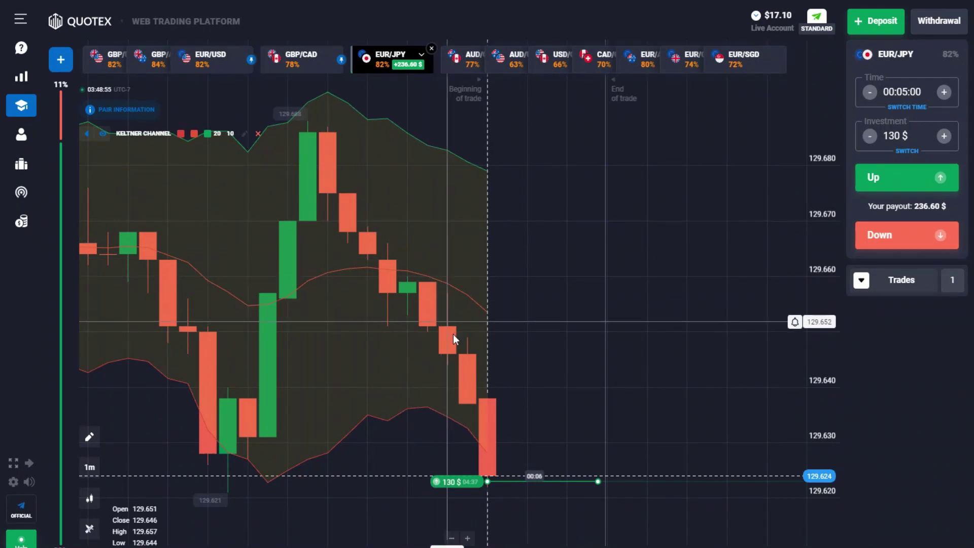
pyautogui.scroll(-2, 515, 421)
pyautogui.scroll(4, 514, 421)
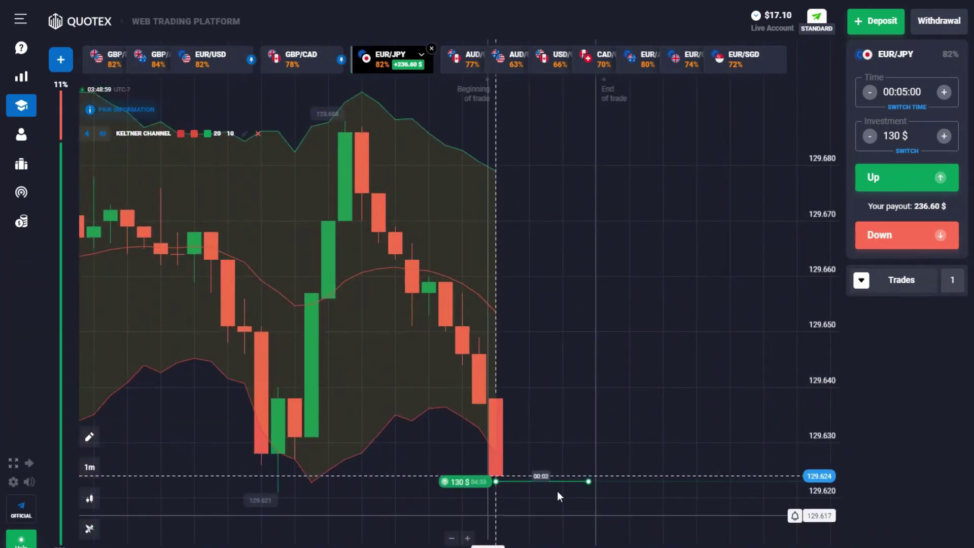
pyautogui.scroll(2, 428, 311)
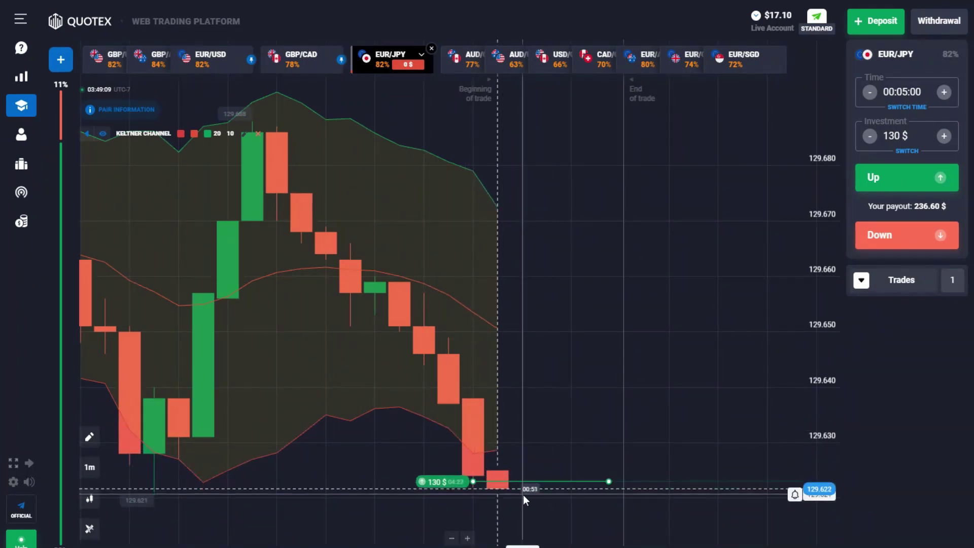
pyautogui.scroll(-1, 523, 497)
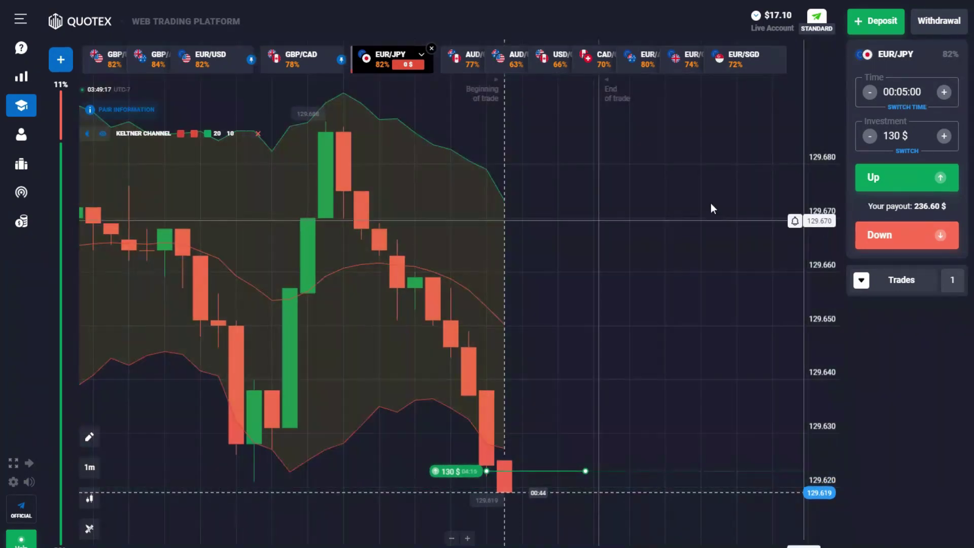
pyautogui.scroll(-5, 688, 217)
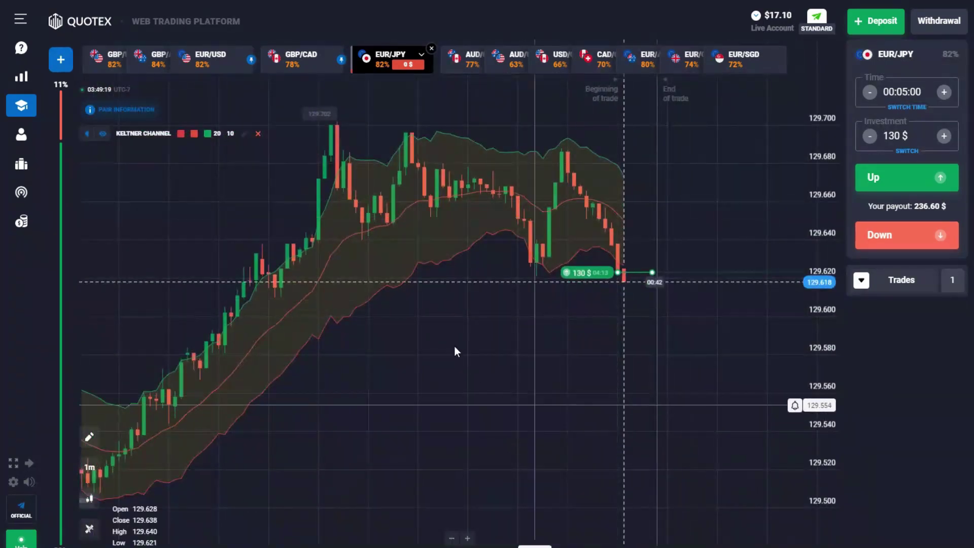
# Step: Zoom and pan the EUR/JPY chart while the 130 $ Up trade climbs toward +236.60 $
pyautogui.scroll(5, 573, 269)
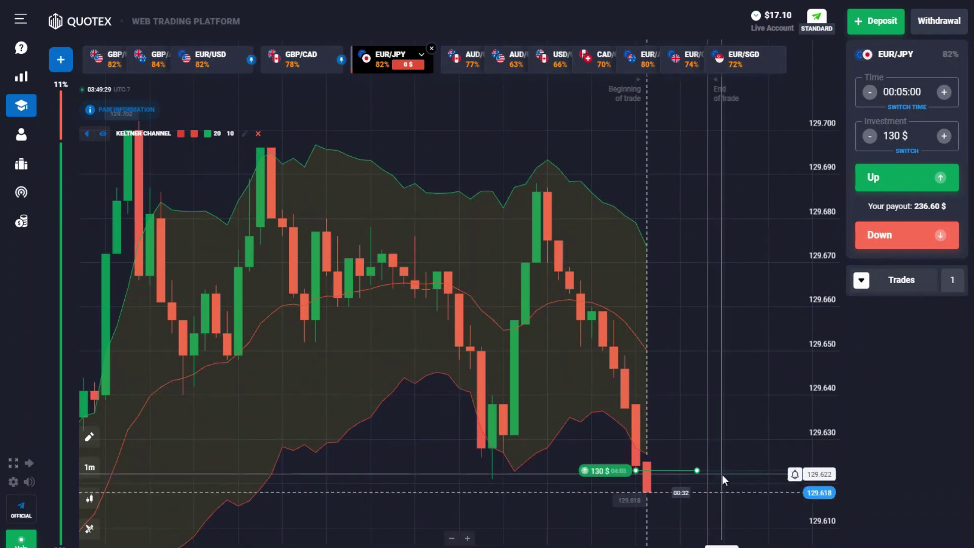
pyautogui.scroll(2, 722, 474)
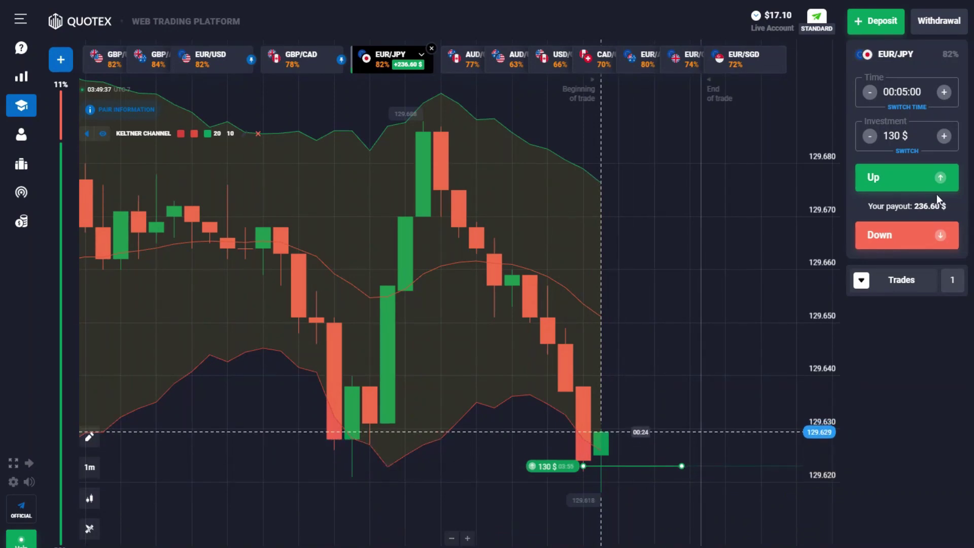
pyautogui.scroll(2, 674, 428)
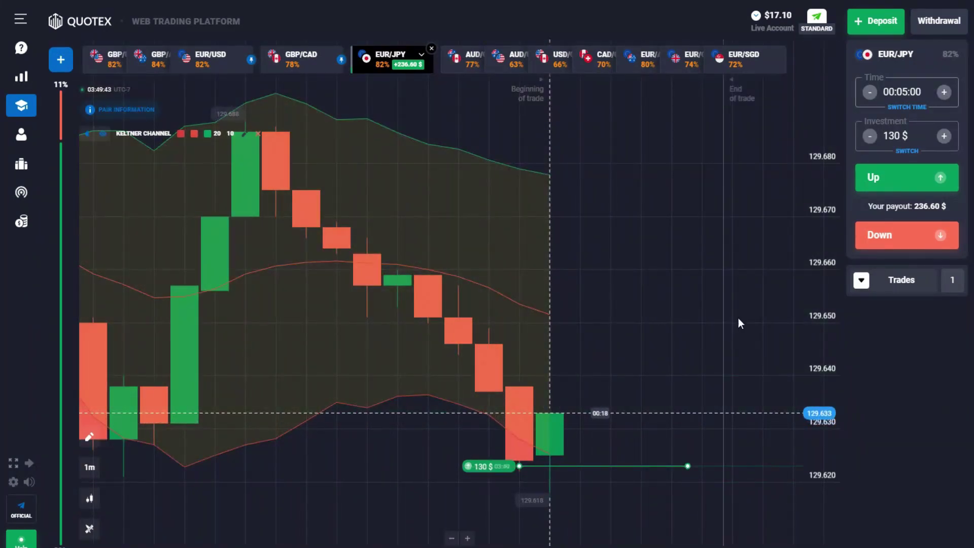
pyautogui.scroll(-3, 569, 360)
pyautogui.moveTo(343, 433); pyautogui.dragTo(309, 438)
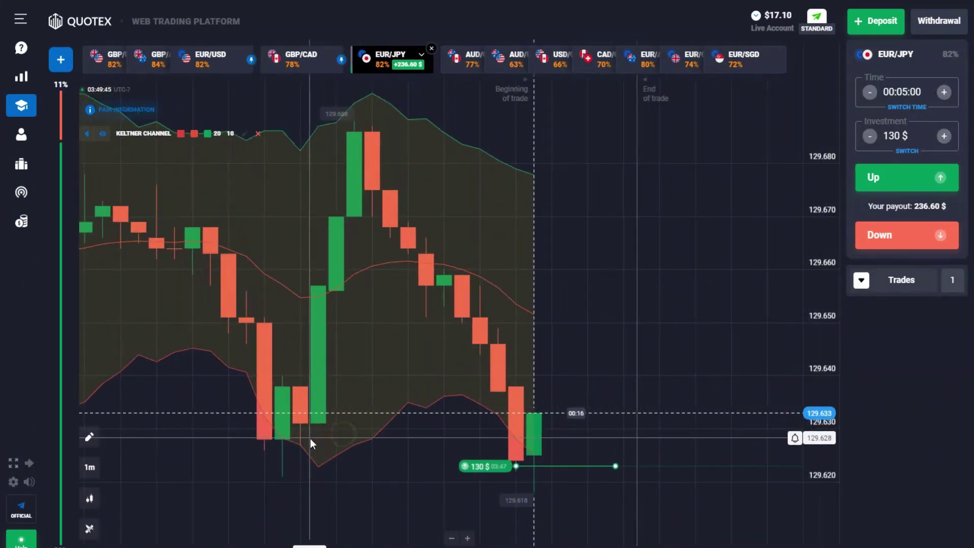
pyautogui.scroll(3, 496, 399)
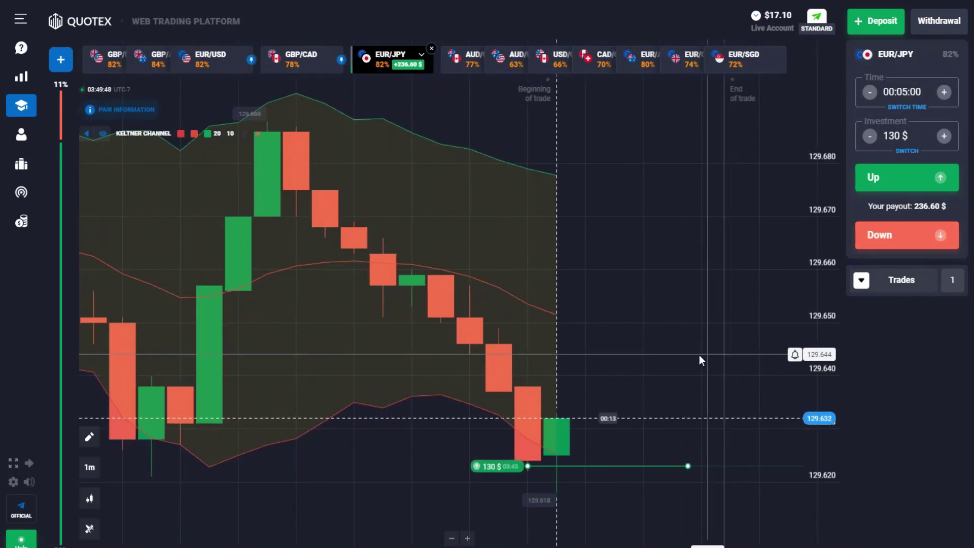
pyautogui.scroll(1, 699, 354)
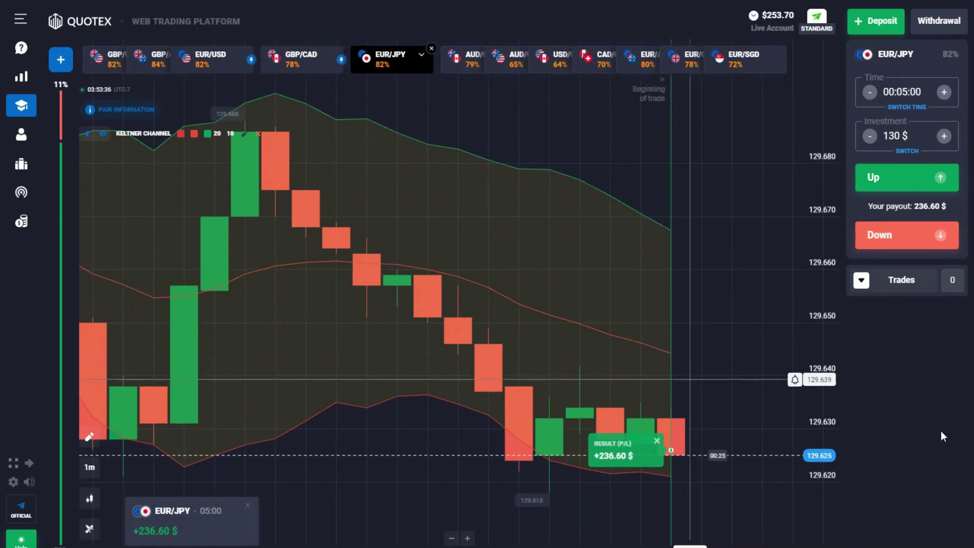
# Step: Close the EUR/JPY trade's result notices, leaving the balance at $253.70
pyautogui.click(657, 440)
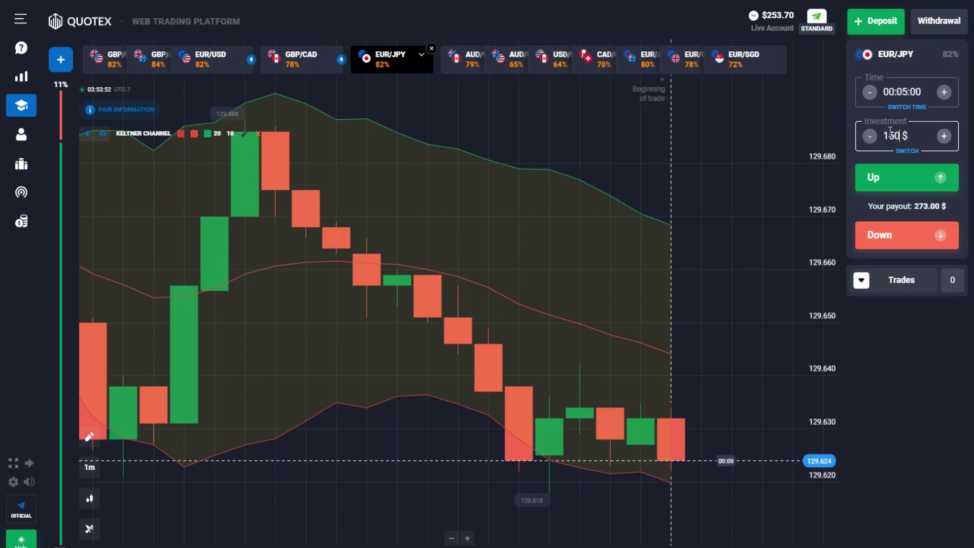
pyautogui.scroll(-3, 720, 336)
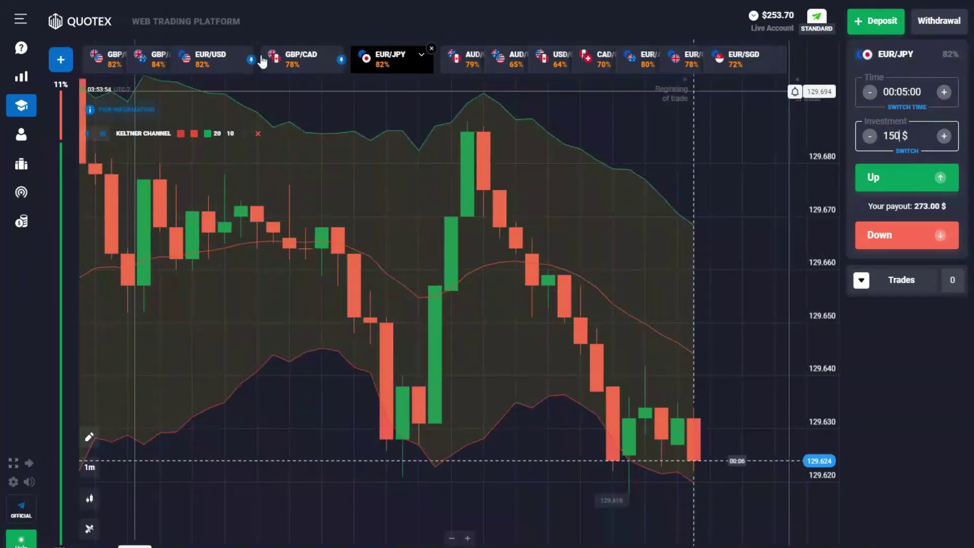
# Step: Flip through the GBP/CAD, EUR/USD, GBP/AUD and GBP/USD charts, zooming each
pyautogui.click(314, 71)
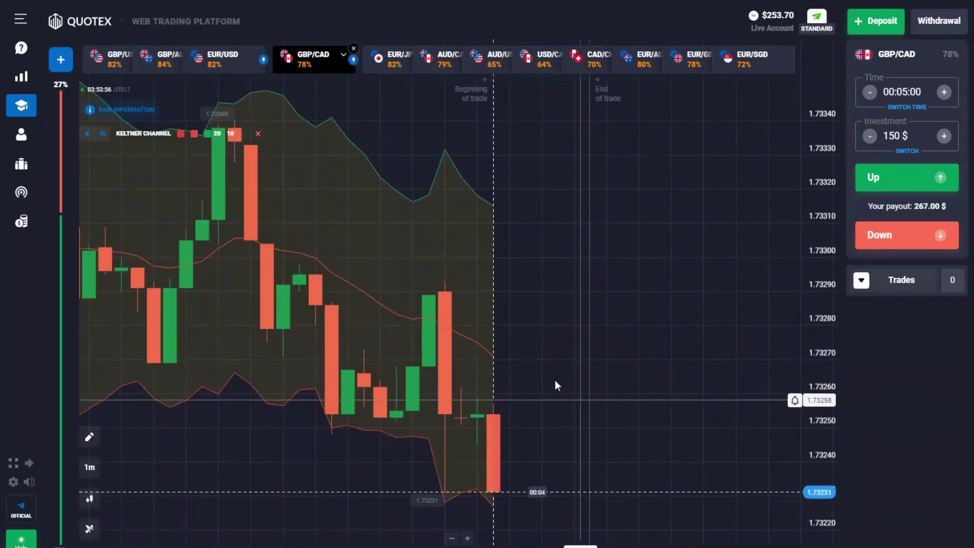
pyautogui.scroll(3, 555, 379)
pyautogui.scroll(-2, 555, 379)
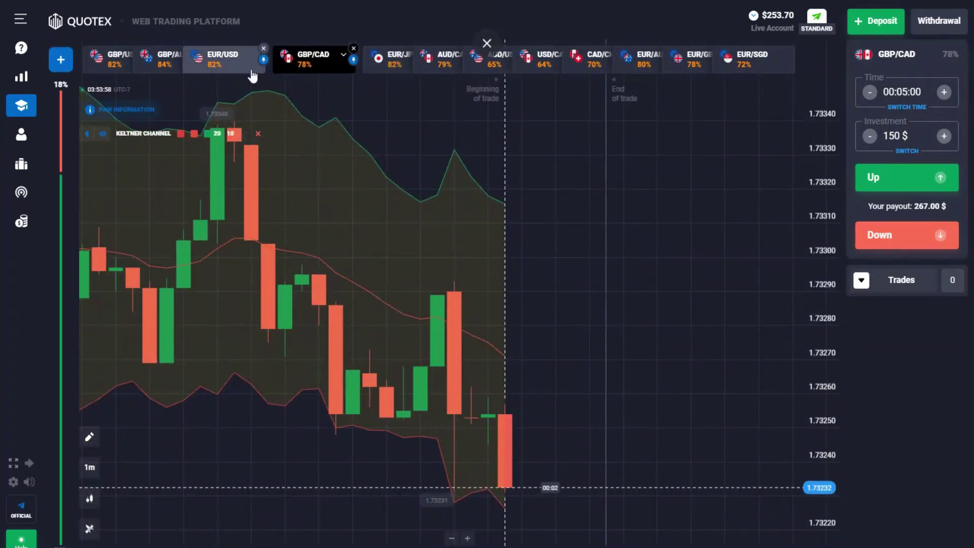
pyautogui.click(236, 66)
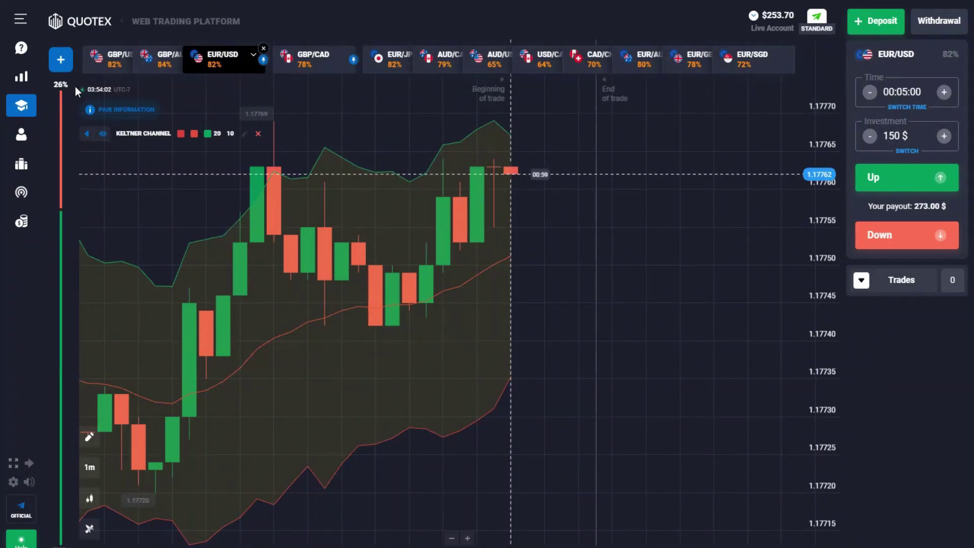
pyautogui.click(164, 64)
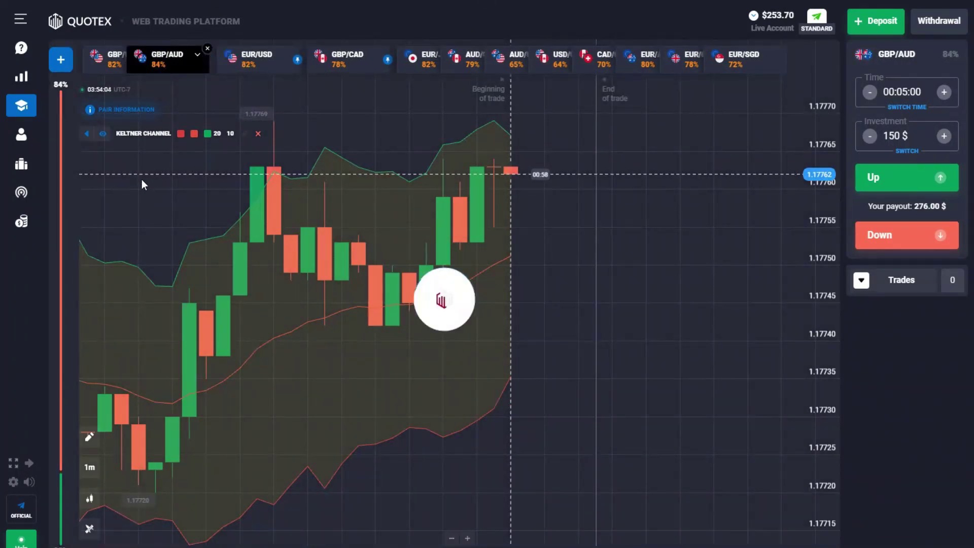
pyautogui.scroll(3, 540, 304)
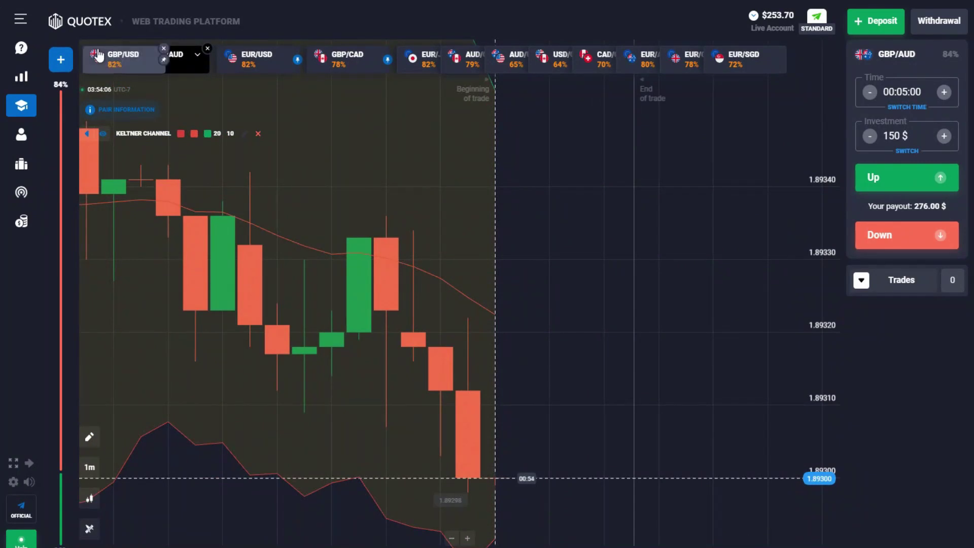
pyautogui.click(100, 71)
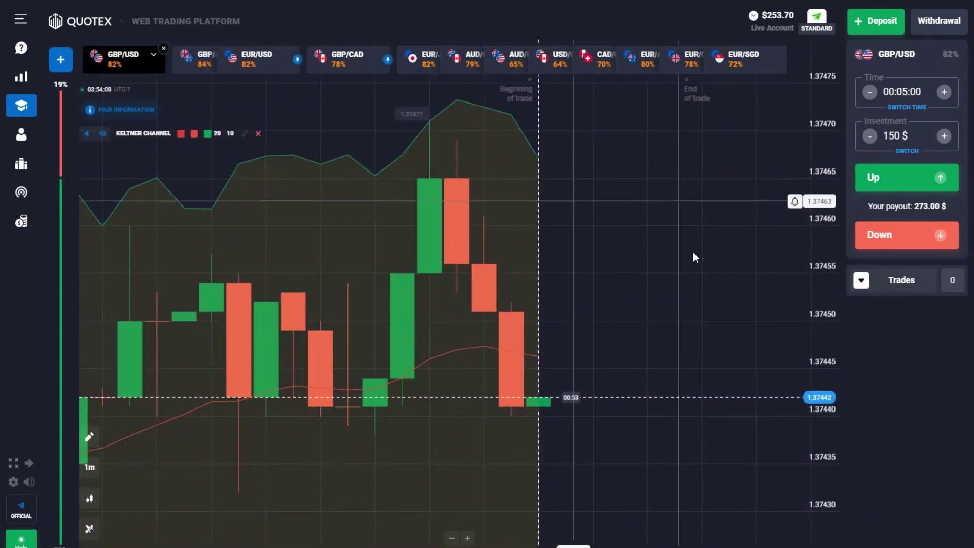
pyautogui.scroll(-2, 710, 261)
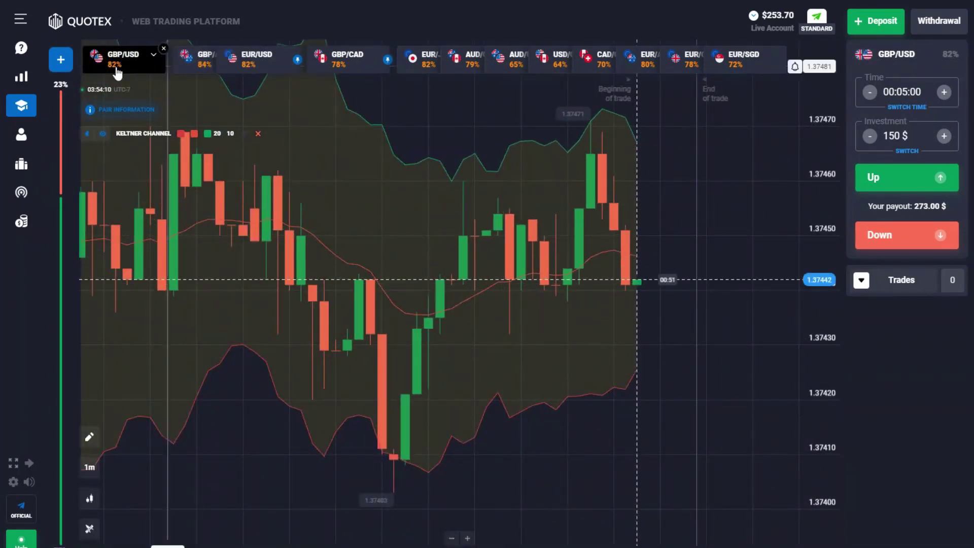
# Step: Go back through the GBP/AUD and EUR/USD charts to GBP/CAD
pyautogui.click(211, 65)
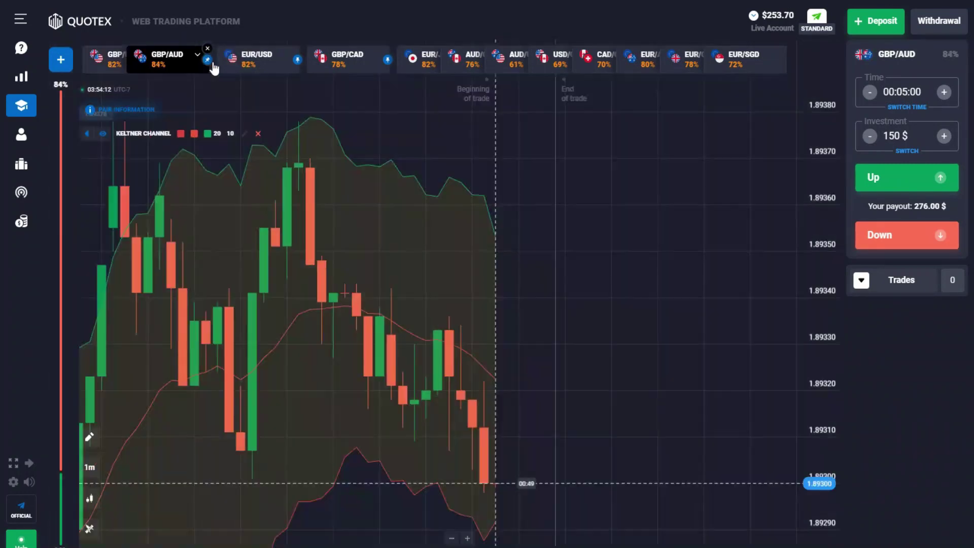
pyautogui.click(261, 69)
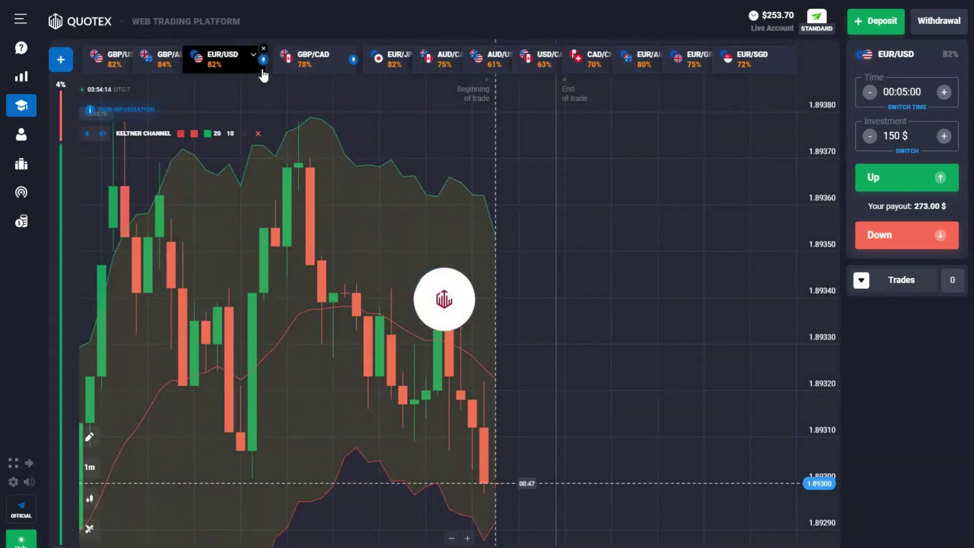
pyautogui.scroll(3, 486, 153)
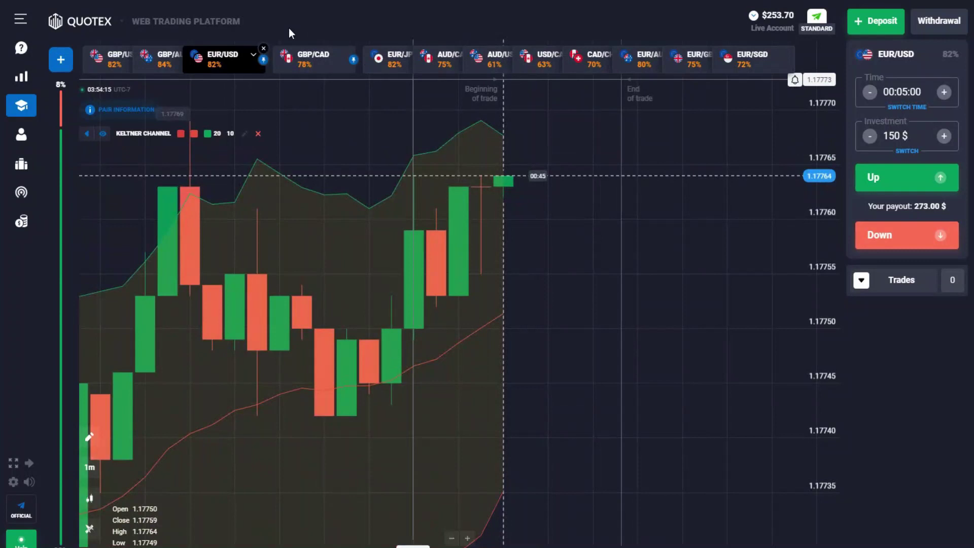
pyautogui.click(340, 71)
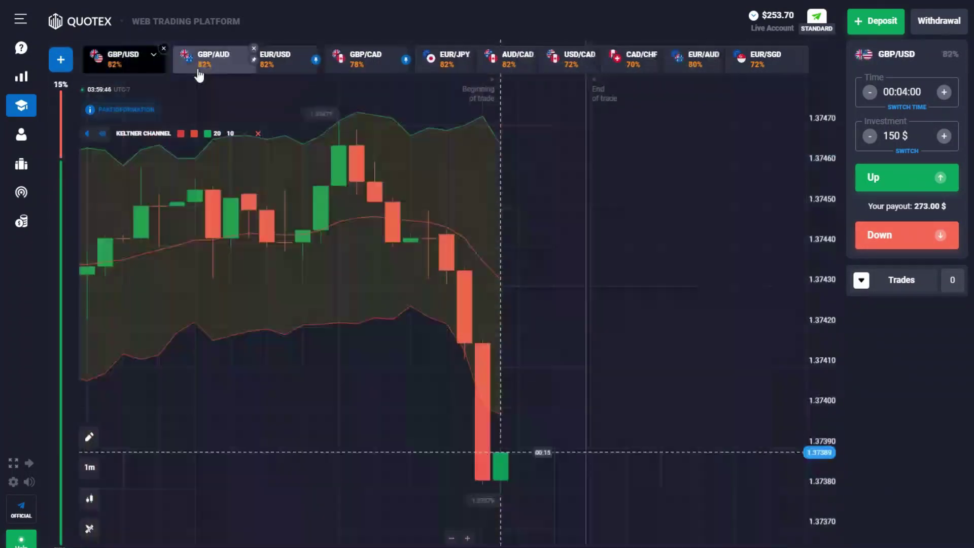
# Step: Place a 150 $ Up trade on GBP/AUD, dropping the balance to $103.70
pyautogui.click(862, 182)
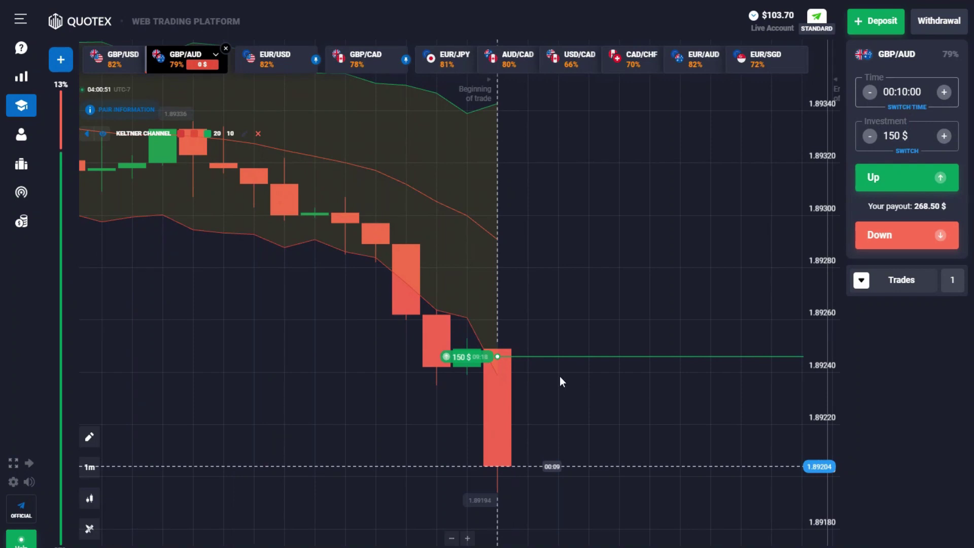
pyautogui.scroll(-5, 593, 188)
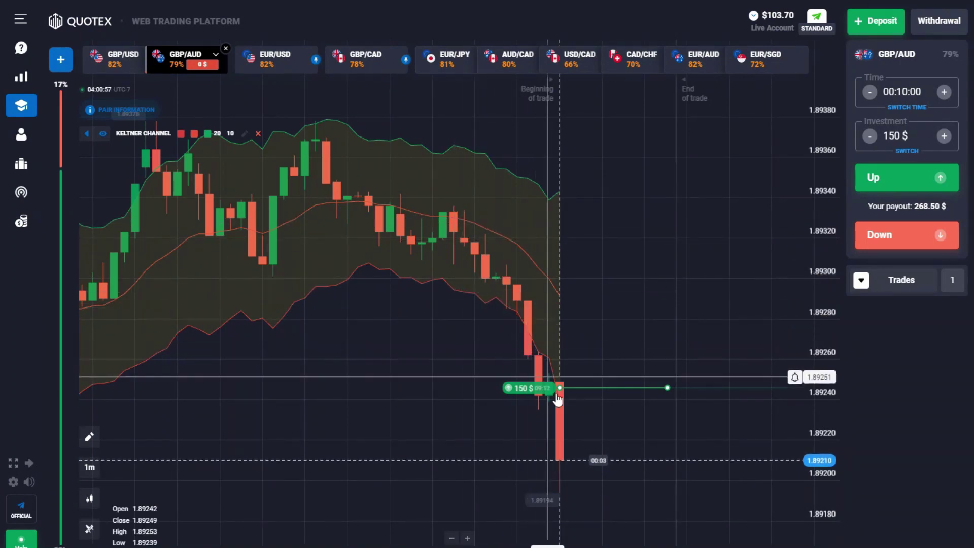
pyautogui.scroll(5, 554, 400)
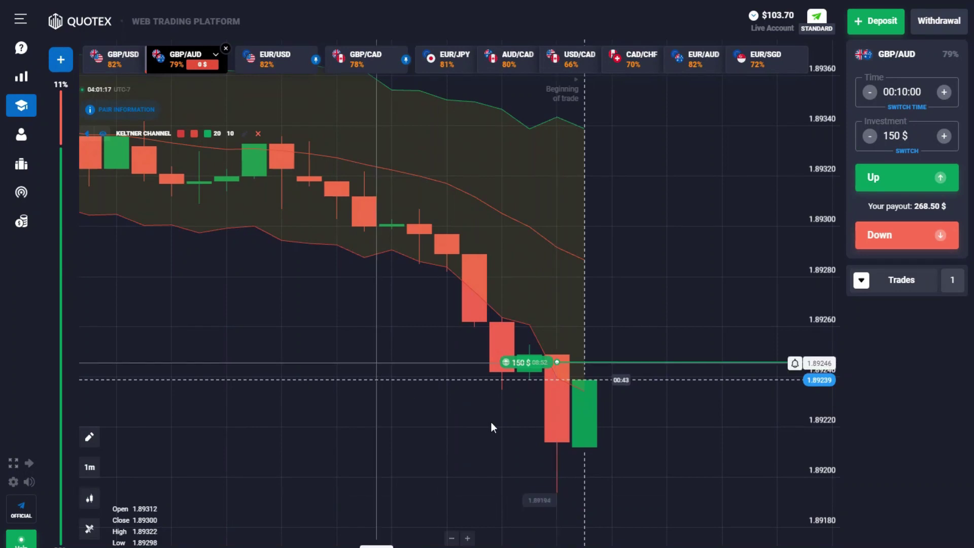
pyautogui.scroll(1, 587, 413)
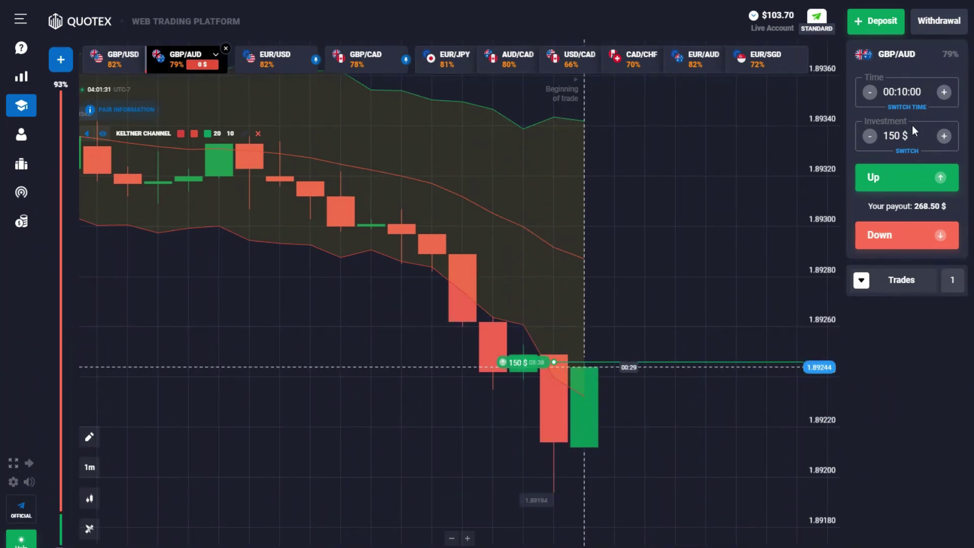
pyautogui.scroll(-2, 668, 290)
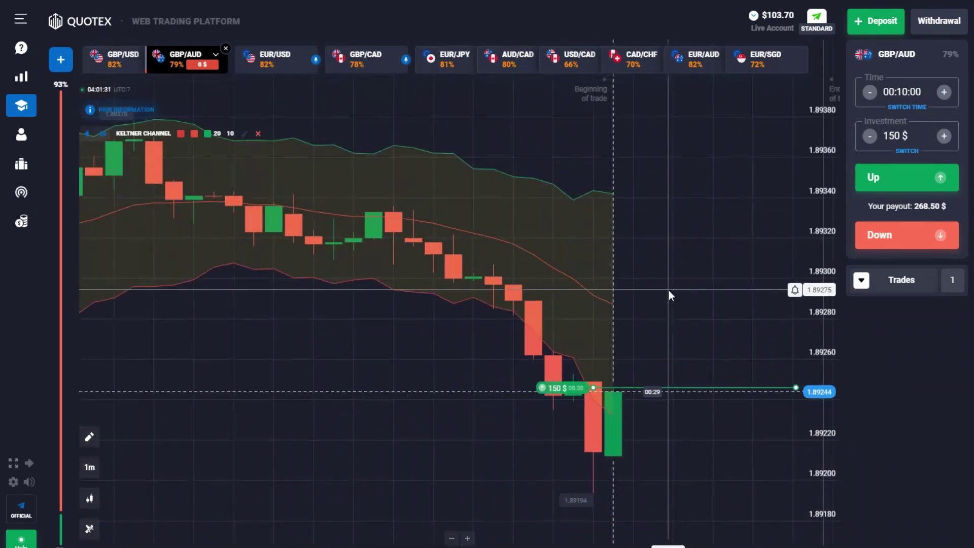
pyautogui.scroll(2, 709, 396)
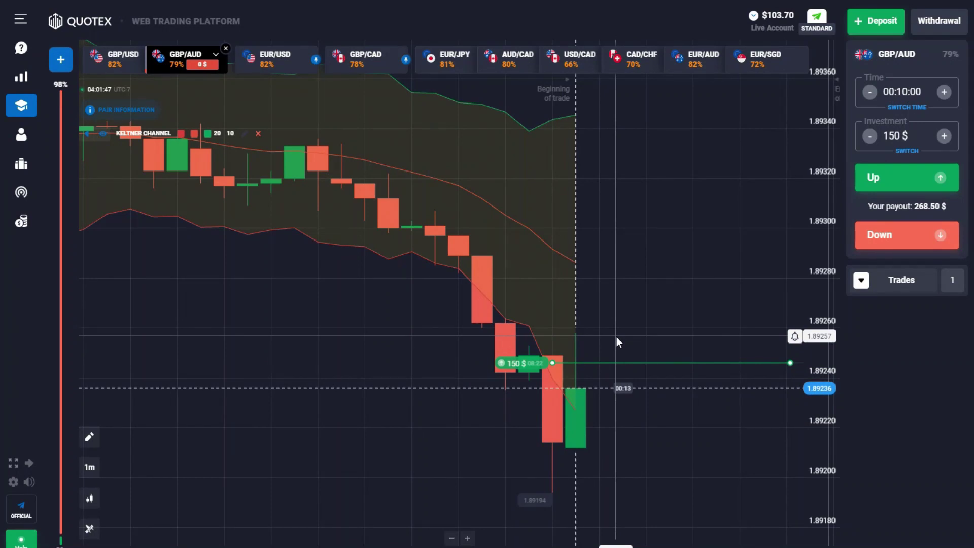
pyautogui.scroll(1, 641, 398)
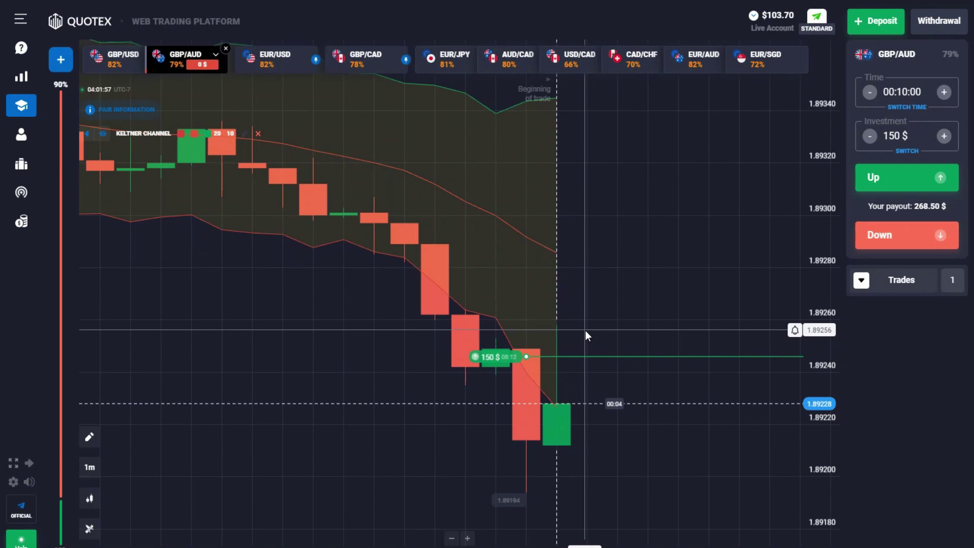
pyautogui.scroll(-5, 588, 285)
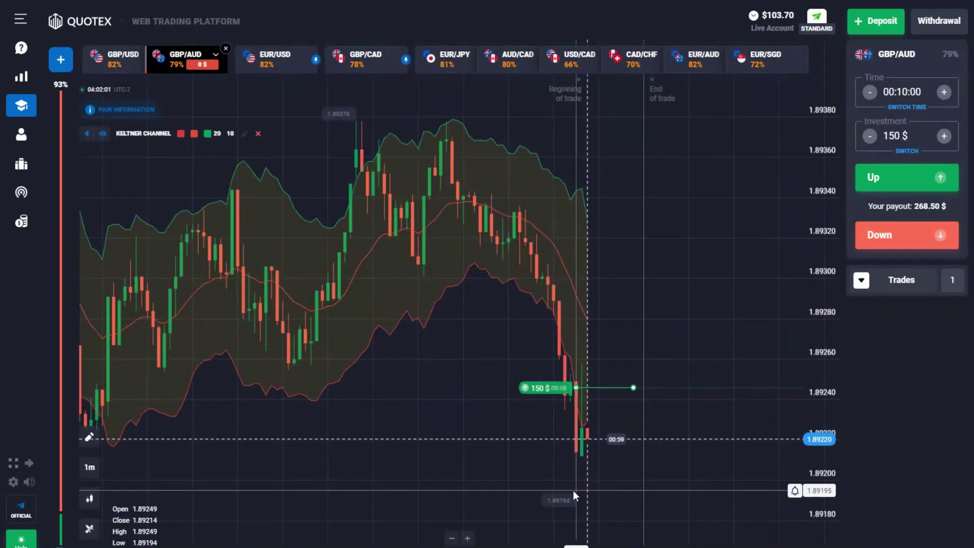
# Step: Pan and zoom the GBP/AUD chart until the Up trade closes at +276.00 $
pyautogui.scroll(-2, 577, 490)
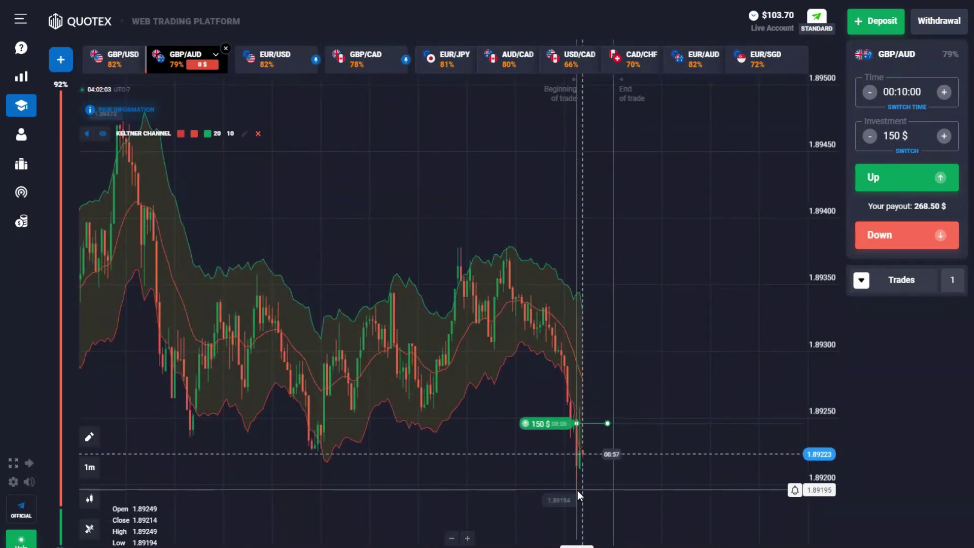
pyautogui.moveTo(241, 312); pyautogui.dragTo(291, 383)
pyautogui.scroll(5, 529, 382)
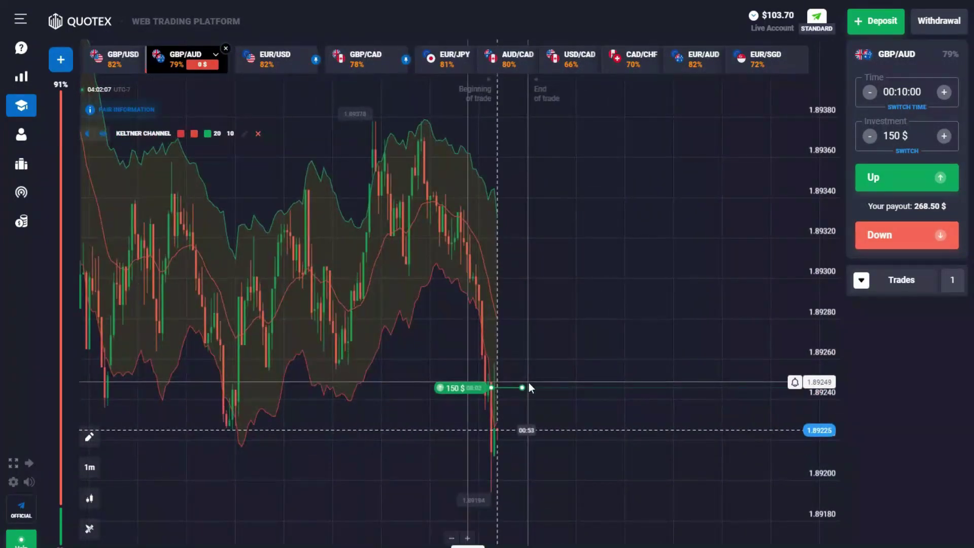
pyautogui.scroll(2, 529, 383)
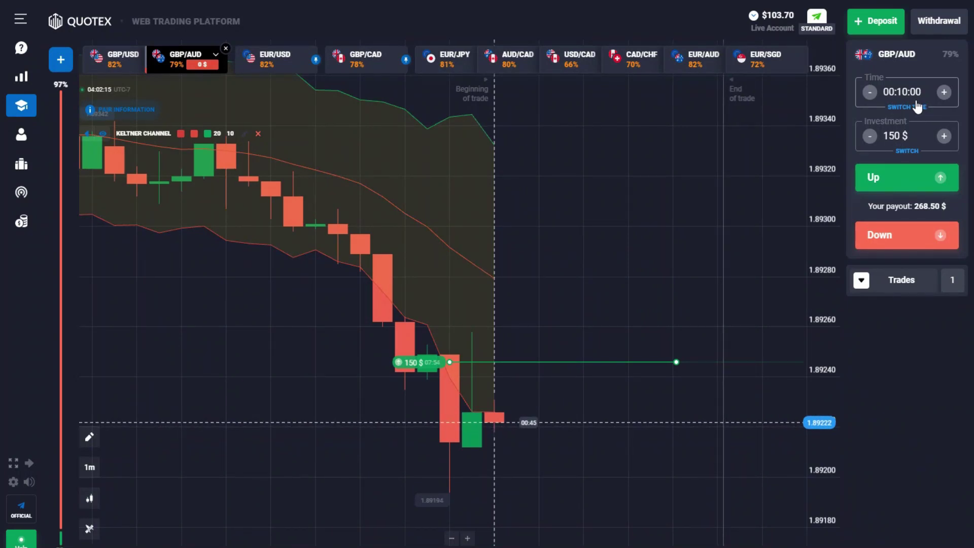
pyautogui.scroll(-2, 626, 325)
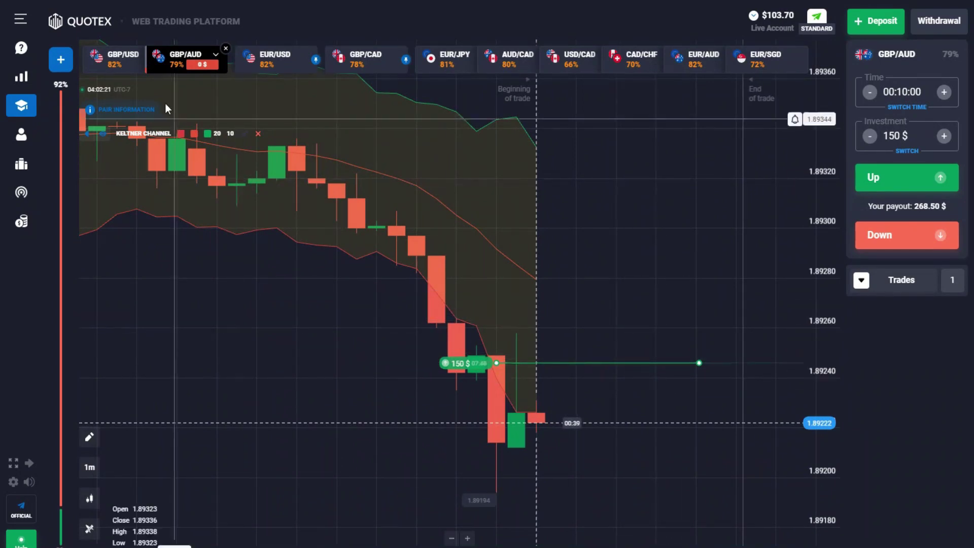
pyautogui.scroll(2, 565, 367)
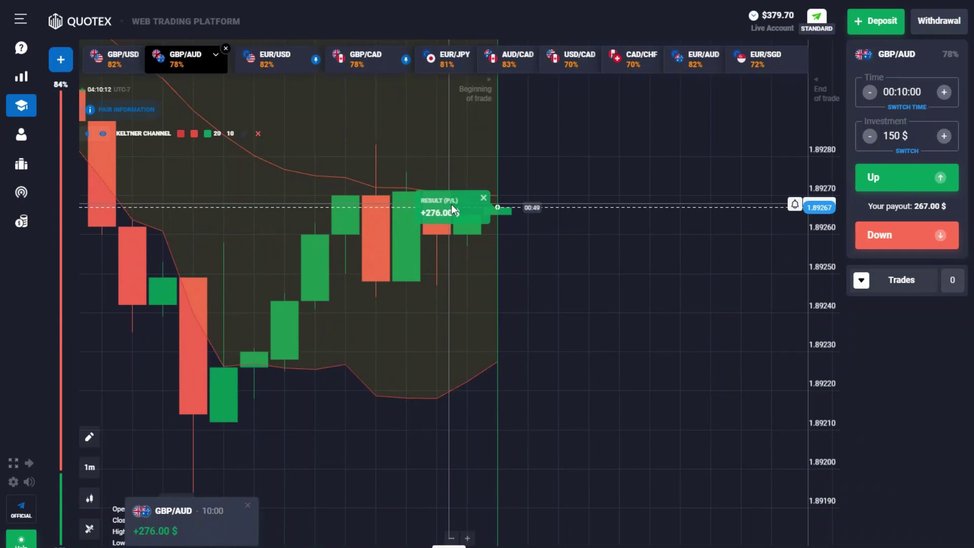
# Step: Close the +276.00 $ result popup and zoom the GBP/AUD chart out and back in
pyautogui.click(486, 195)
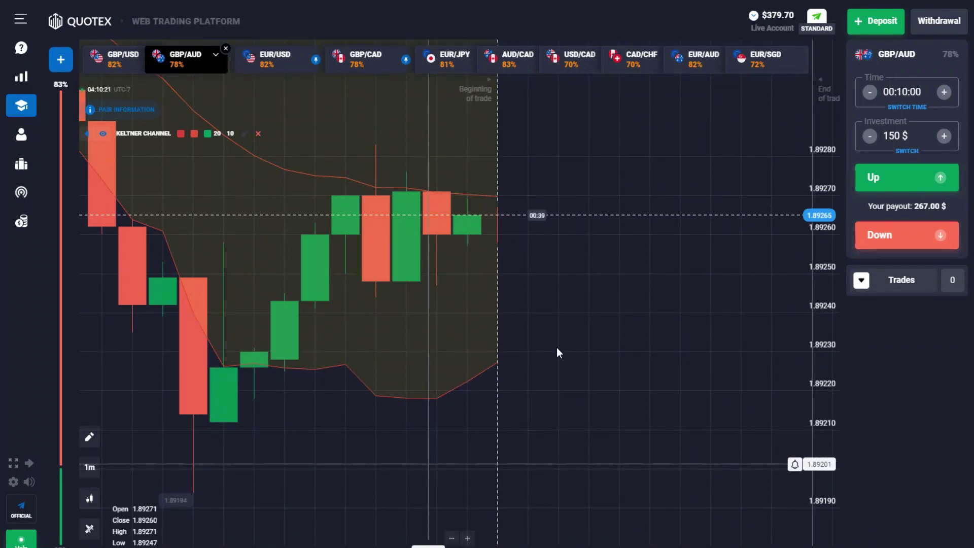
pyautogui.scroll(-5, 579, 321)
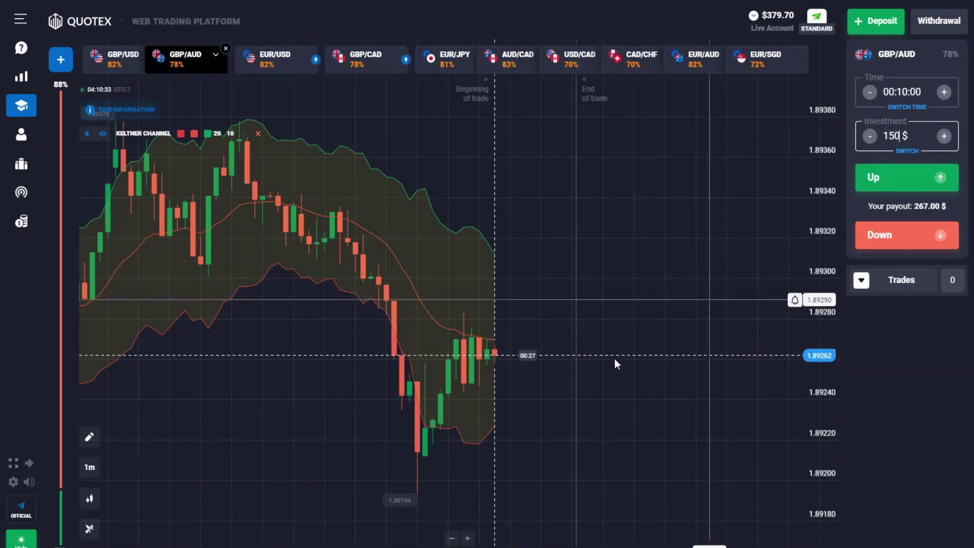
pyautogui.scroll(2, 614, 359)
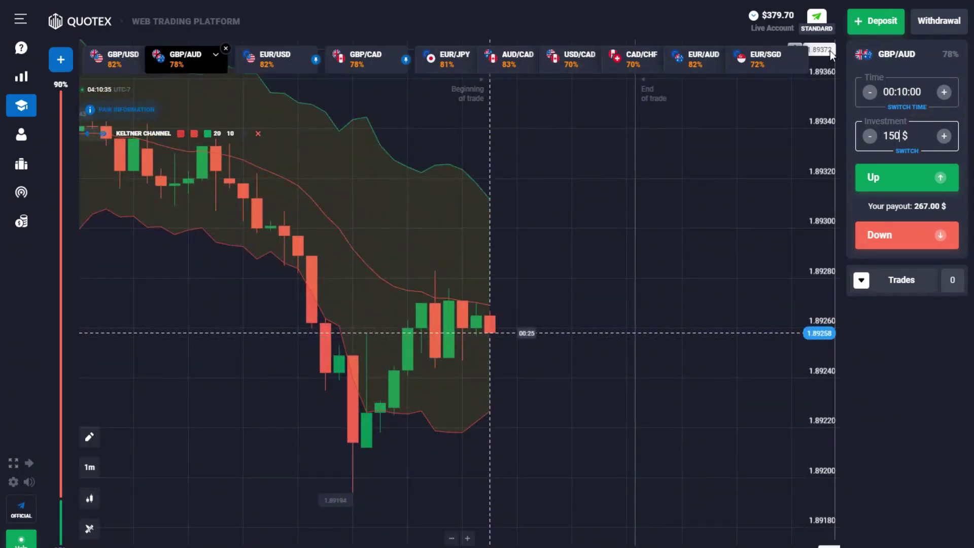
# Step: Flip through the EUR/SGD, EUR/AUD, CAD/CHF, USD/CAD and AUD/CAD charts
pyautogui.click(787, 66)
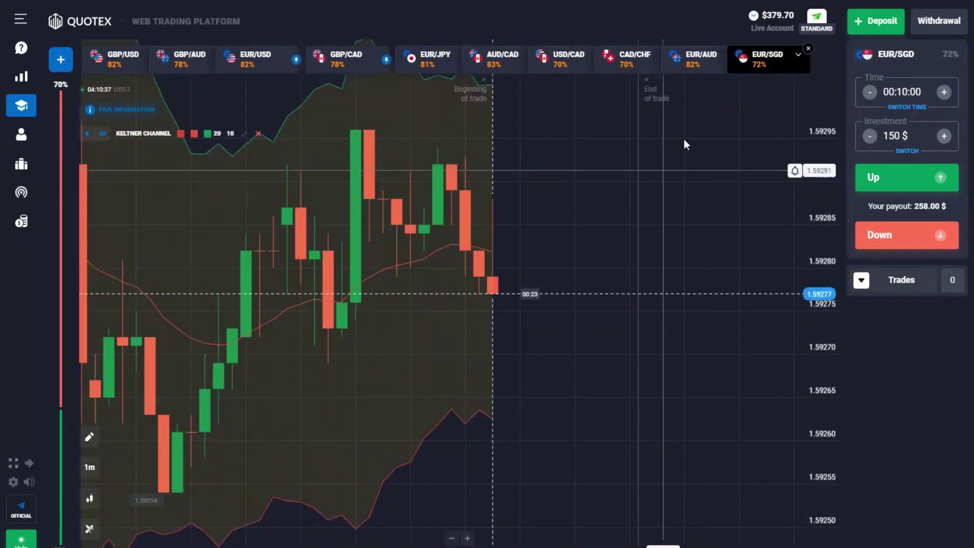
pyautogui.click(682, 64)
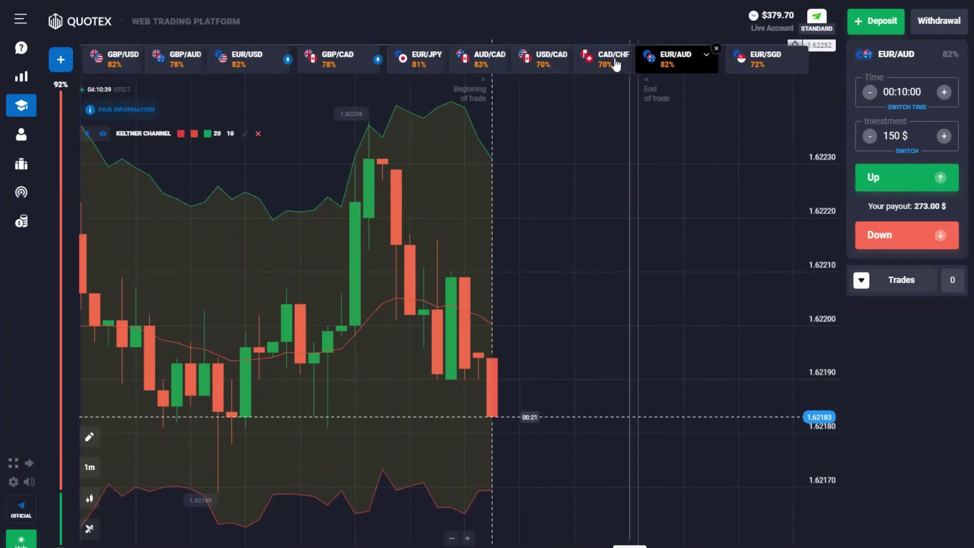
pyautogui.click(613, 65)
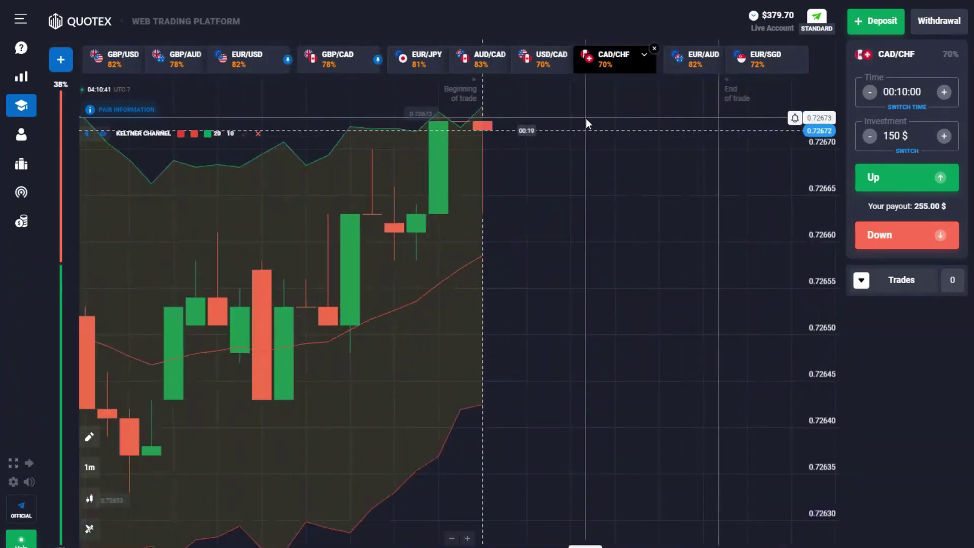
pyautogui.click(558, 65)
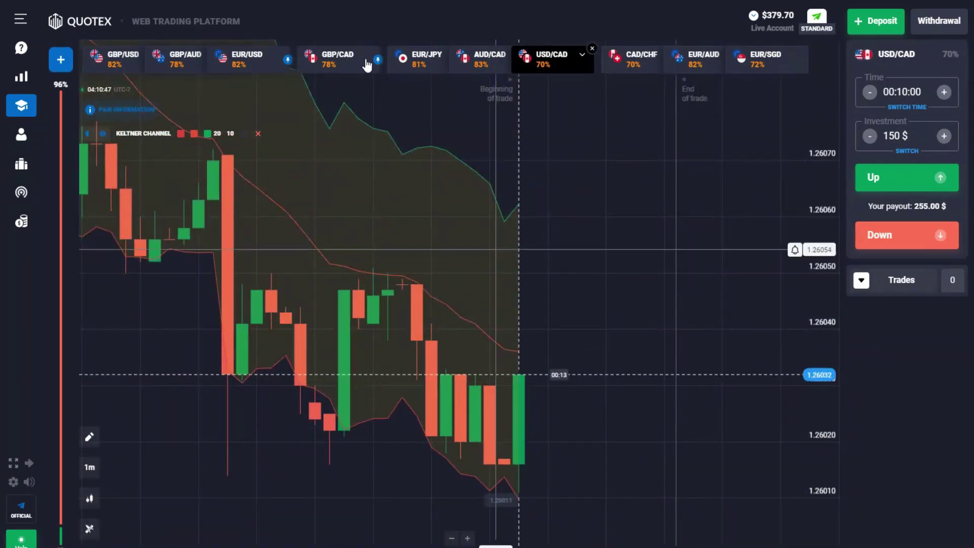
pyautogui.click(485, 60)
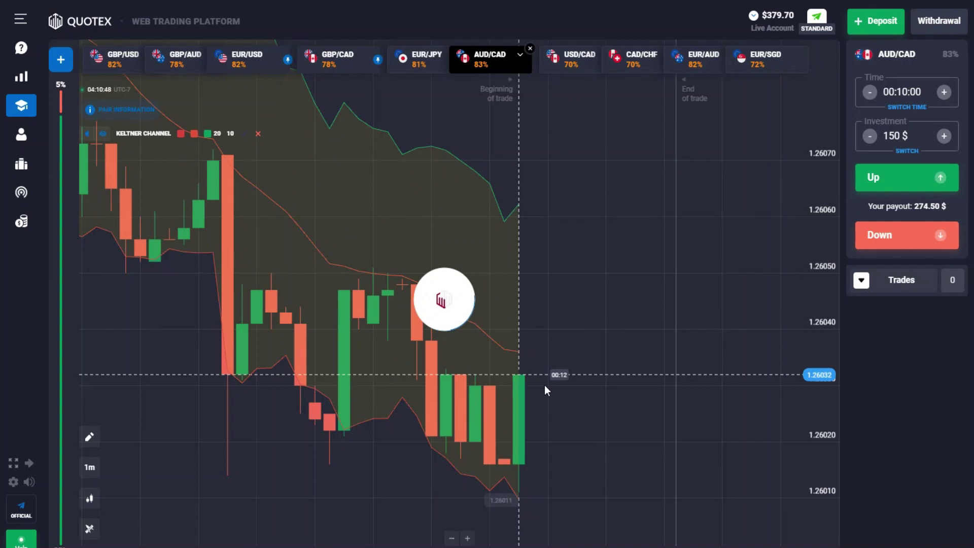
# Step: View and zoom the EUR/JPY chart, then switch to GBP/CAD
pyautogui.click(436, 66)
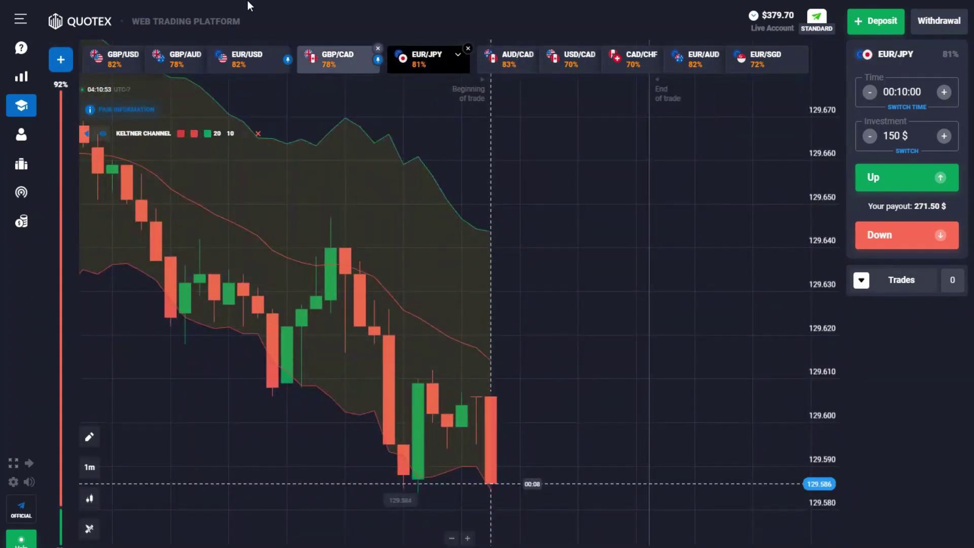
pyautogui.scroll(2, 643, 360)
pyautogui.scroll(-2, 644, 359)
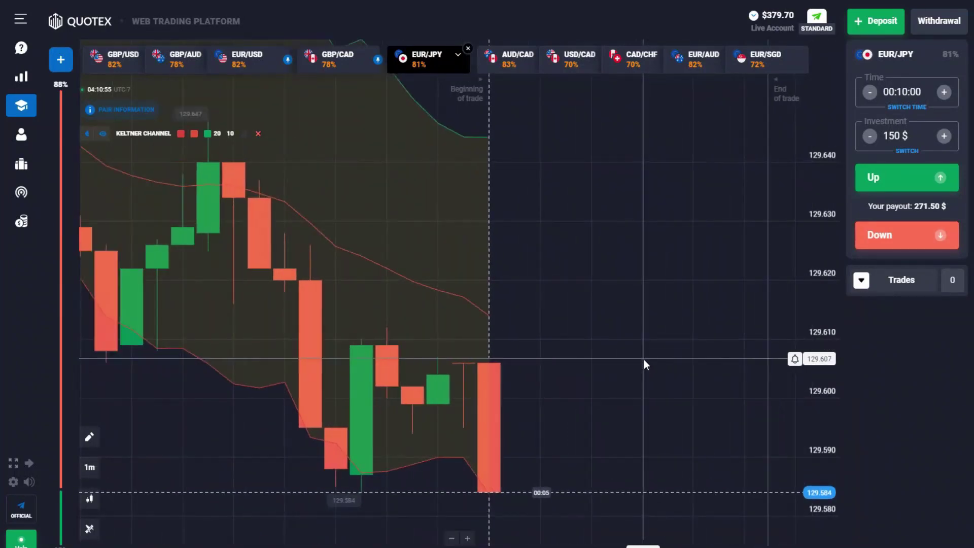
pyautogui.scroll(2, 644, 359)
pyautogui.scroll(-3, 644, 355)
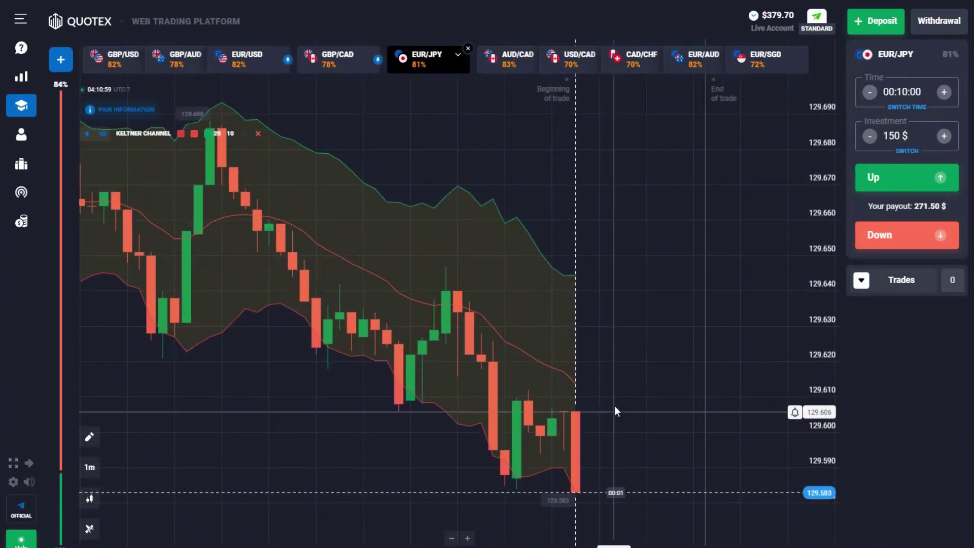
pyautogui.scroll(3, 613, 406)
pyautogui.click(329, 63)
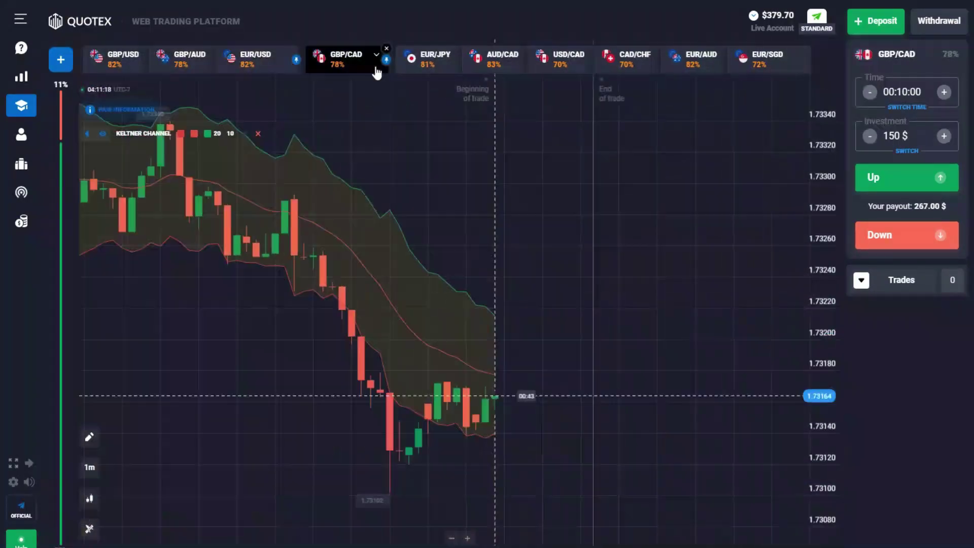
pyautogui.click(429, 59)
pyautogui.scroll(3, 706, 396)
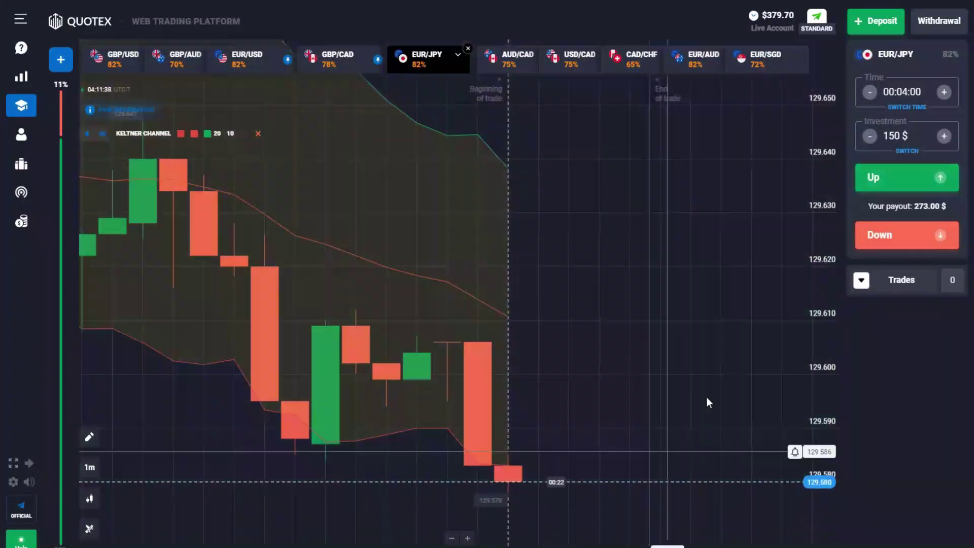
pyautogui.click(893, 182)
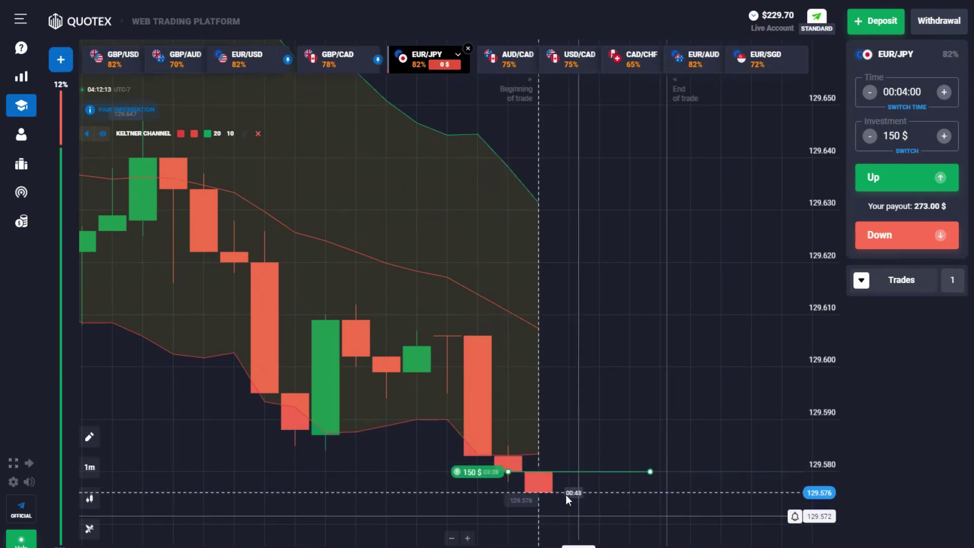
pyautogui.scroll(-2, 605, 446)
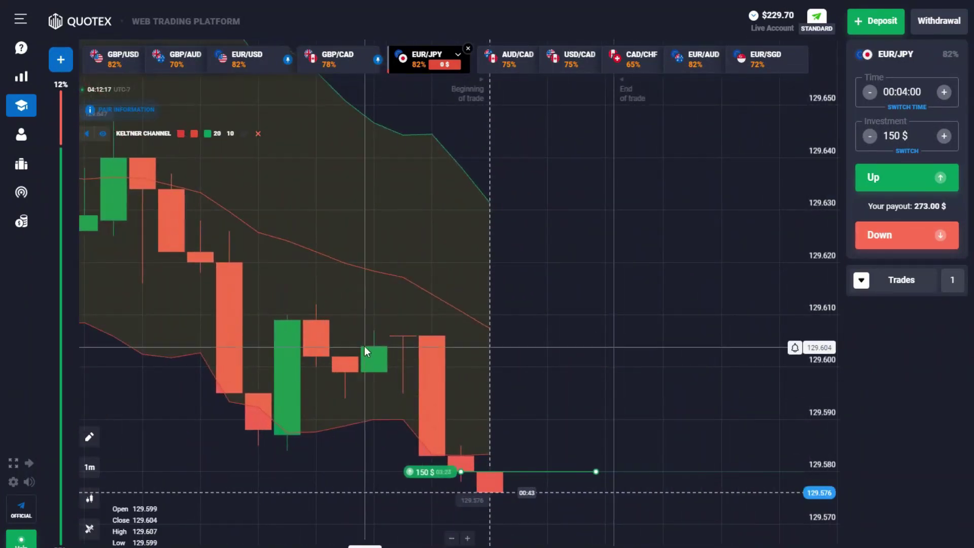
pyautogui.scroll(3, 324, 339)
pyautogui.scroll(-3, 510, 318)
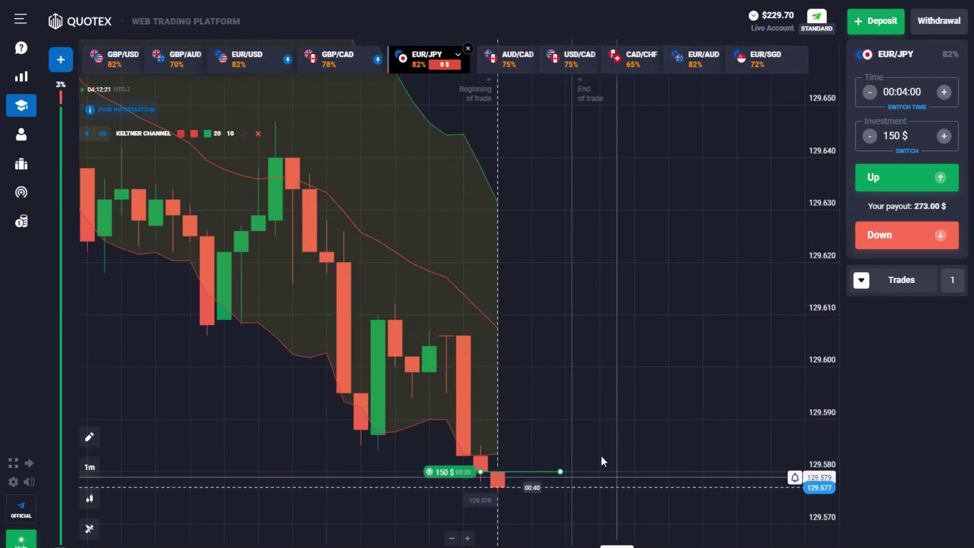
pyautogui.scroll(3, 602, 457)
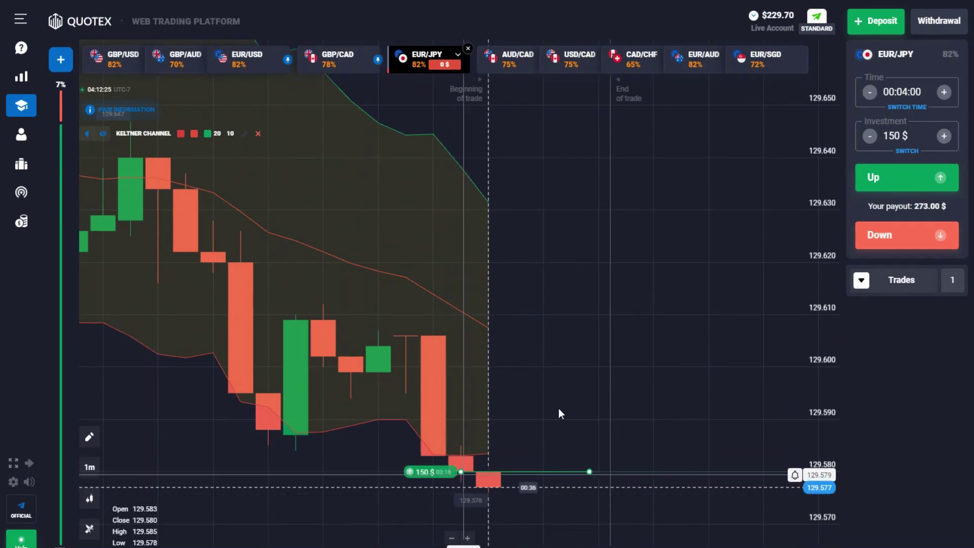
pyautogui.scroll(-3, 563, 378)
pyautogui.scroll(-5, 717, 304)
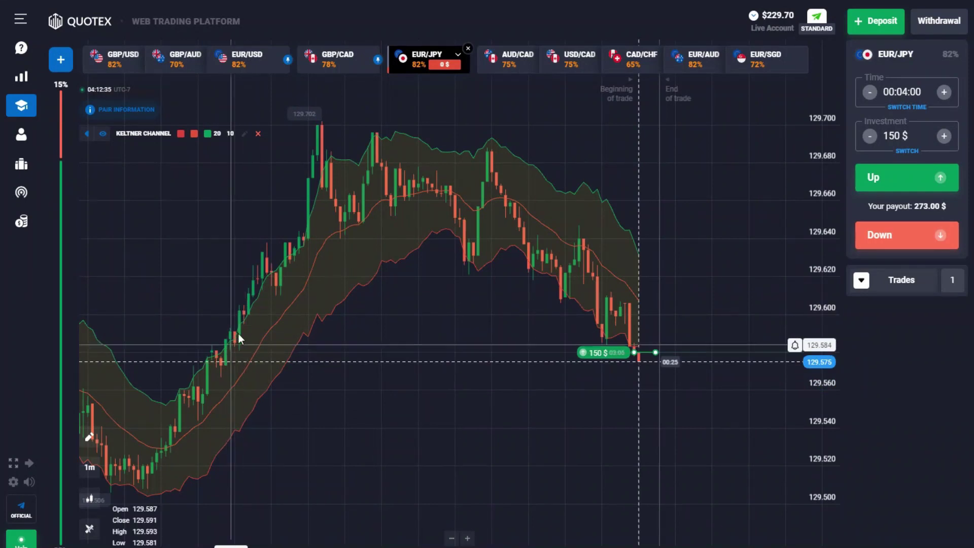
# Step: Zoom the EUR/JPY chart as the 150 $ Down trade expires with +273.00 $
pyautogui.scroll(3, 648, 290)
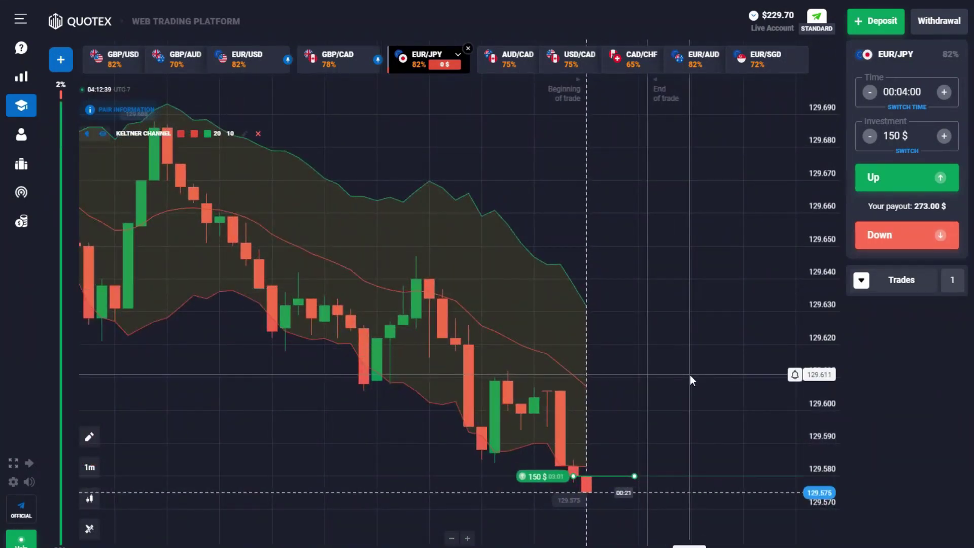
pyautogui.scroll(-3, 669, 366)
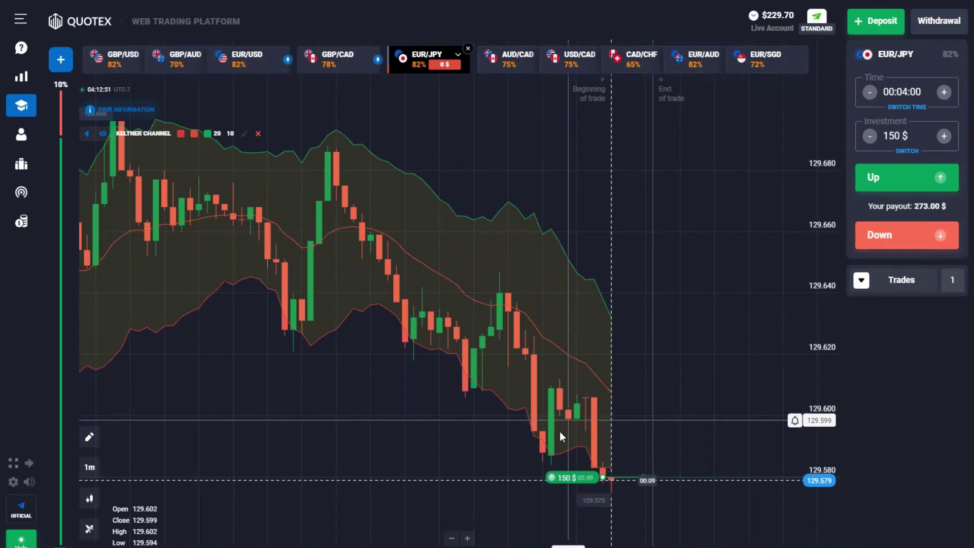
pyautogui.scroll(2, 680, 381)
pyautogui.scroll(2, 680, 381)
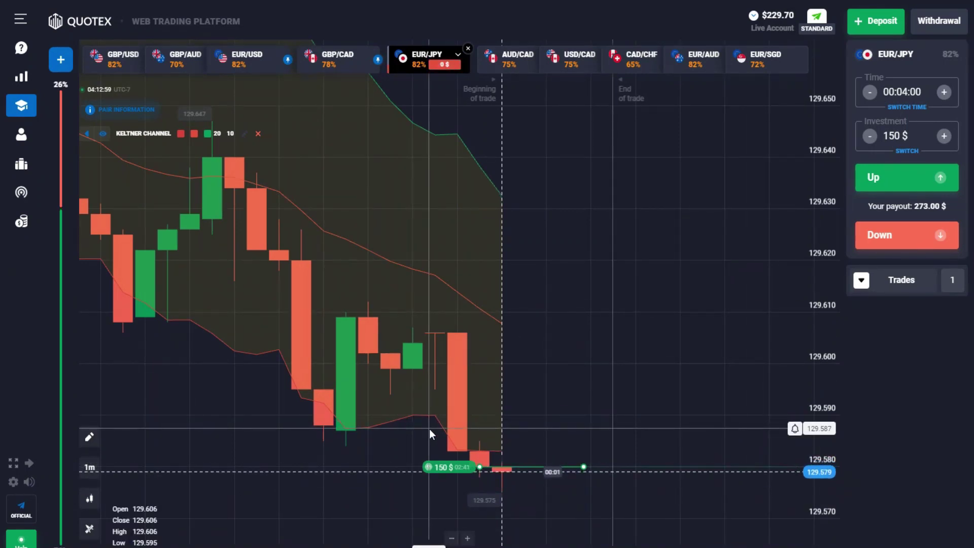
pyautogui.scroll(2, 538, 446)
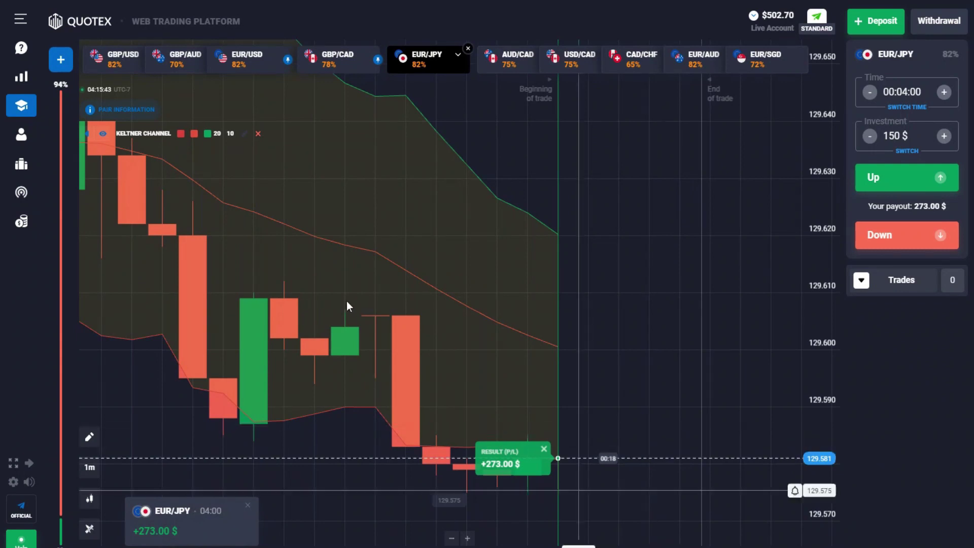
# Step: Close the green +273.00 $ result popup, leaving the balance at $502.70
pyautogui.click(543, 449)
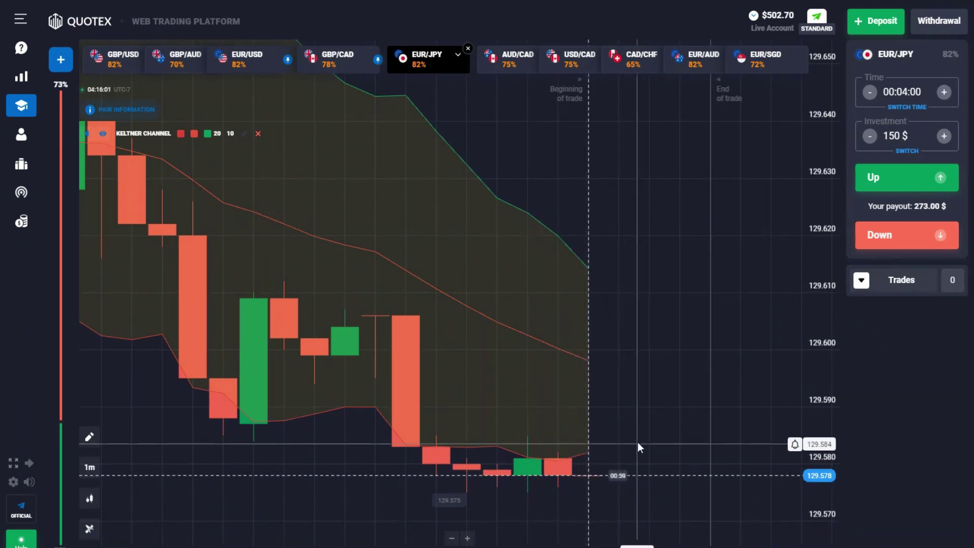
pyautogui.scroll(-2, 611, 339)
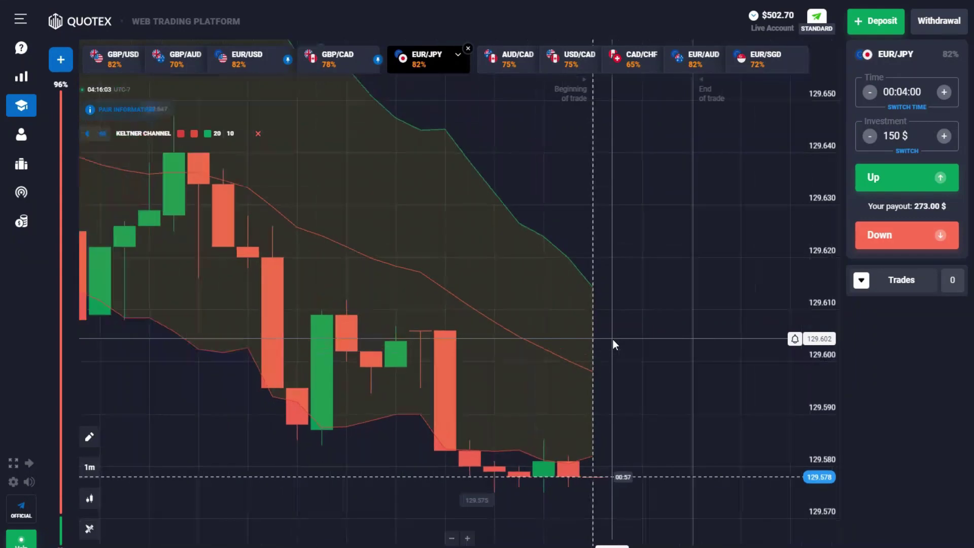
pyautogui.scroll(-5, 613, 339)
pyautogui.moveTo(349, 299); pyautogui.dragTo(413, 294)
pyautogui.moveTo(329, 300); pyautogui.dragTo(416, 310)
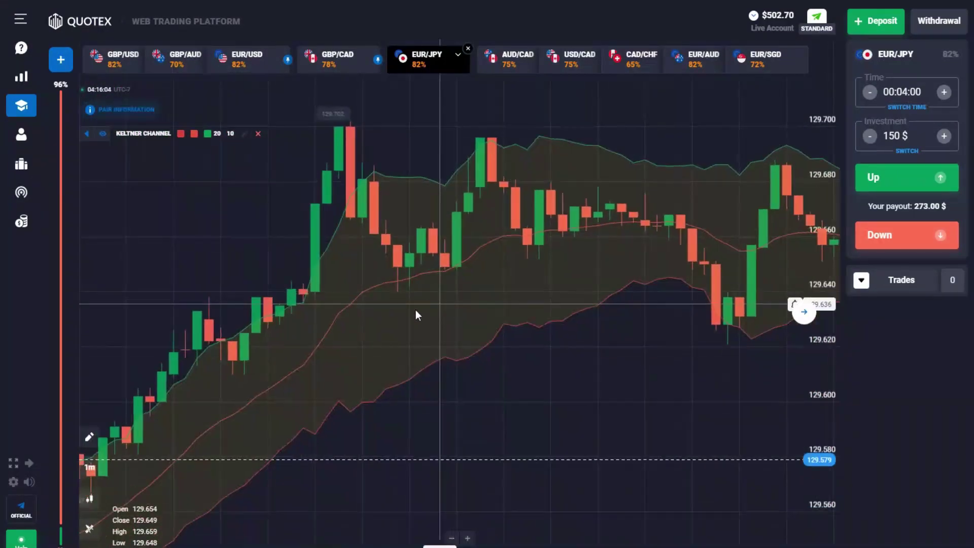
pyautogui.moveTo(282, 365); pyautogui.dragTo(495, 367)
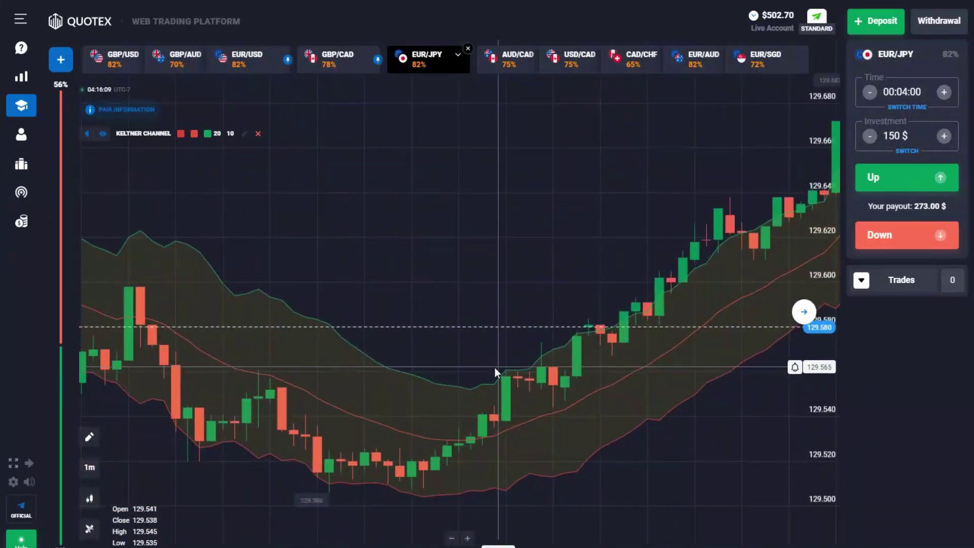
pyautogui.scroll(3, 663, 351)
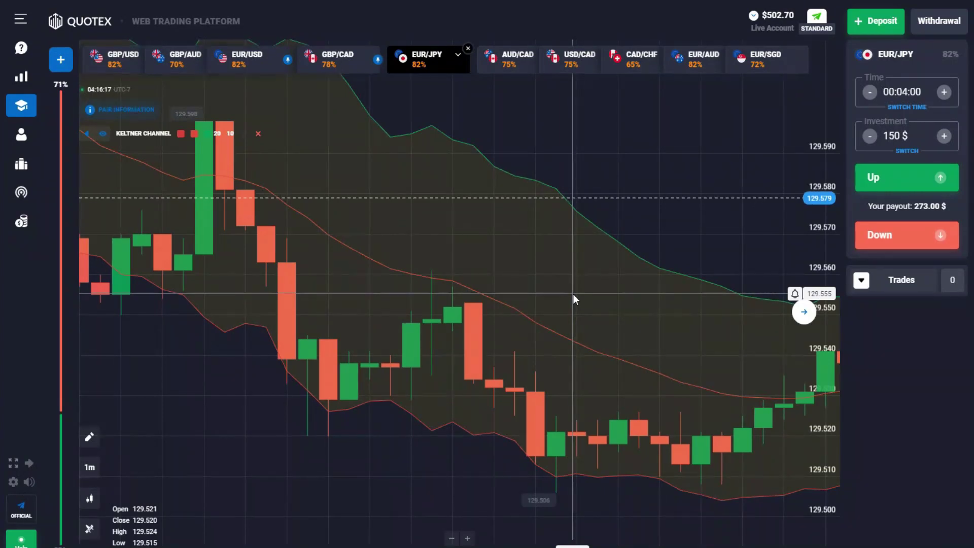
pyautogui.scroll(-6, 572, 295)
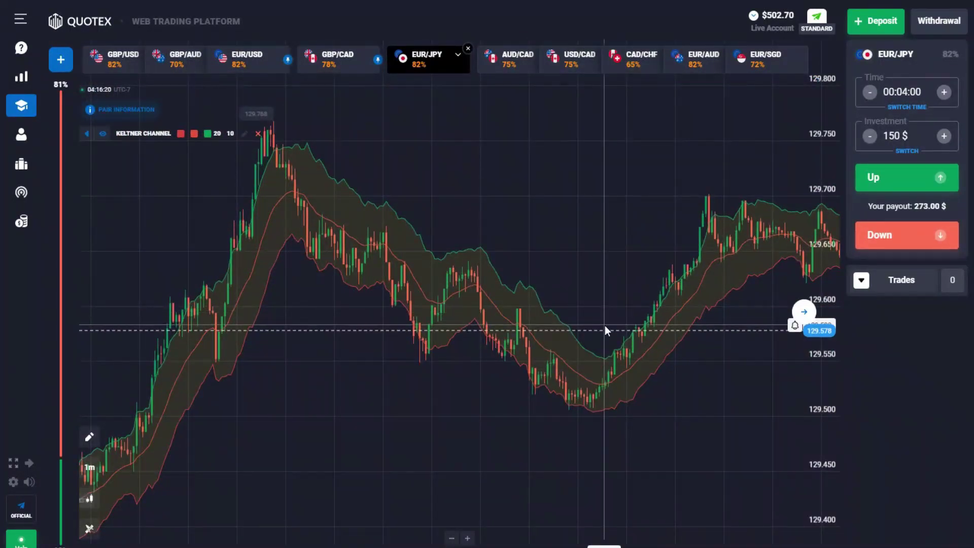
pyautogui.scroll(5, 605, 324)
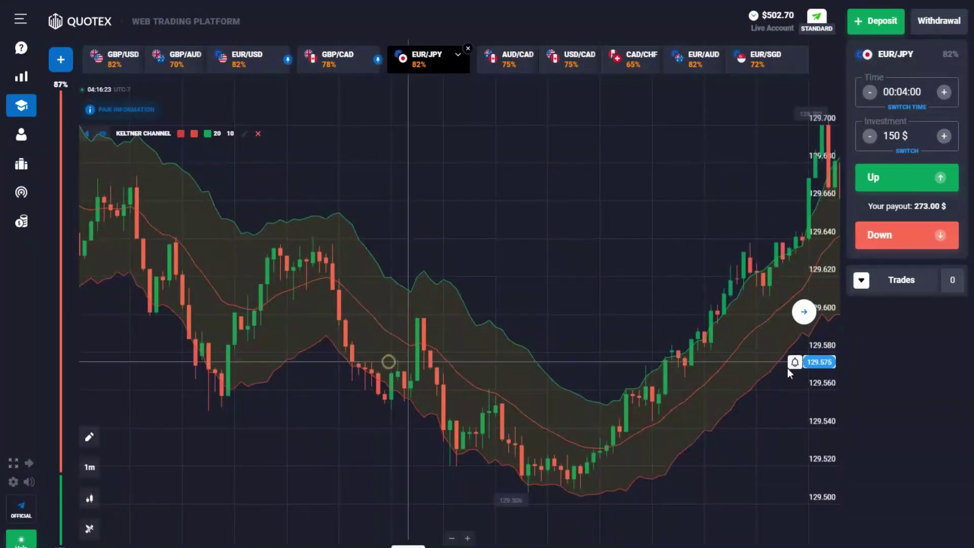
pyautogui.moveTo(352, 353); pyautogui.dragTo(458, 313)
pyautogui.moveTo(288, 299); pyautogui.dragTo(785, 287)
pyautogui.click(804, 312)
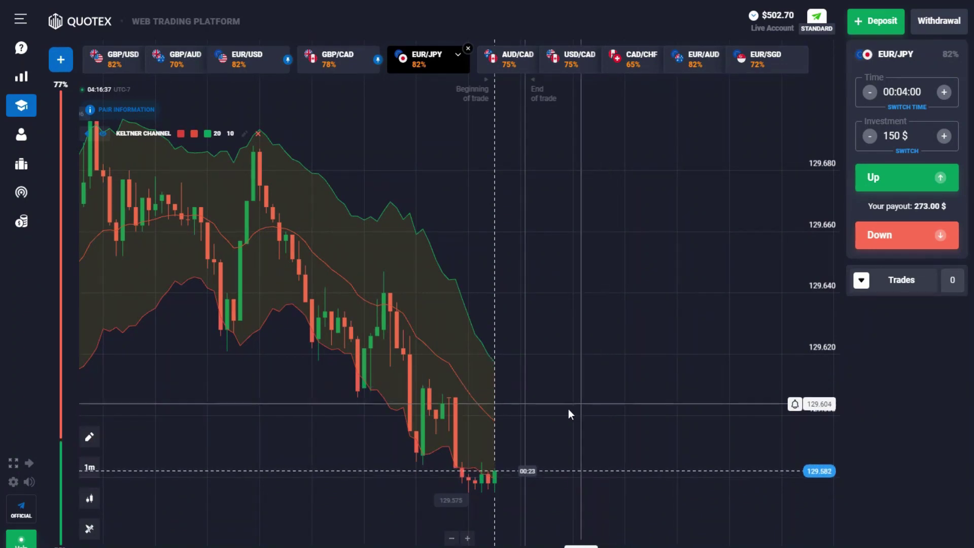
pyautogui.scroll(2, 556, 399)
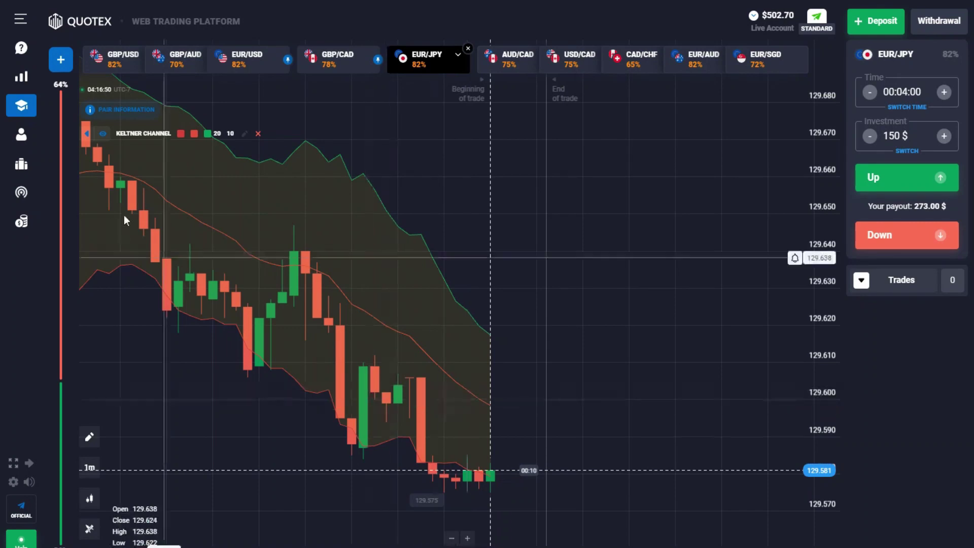
pyautogui.scroll(-2, 352, 302)
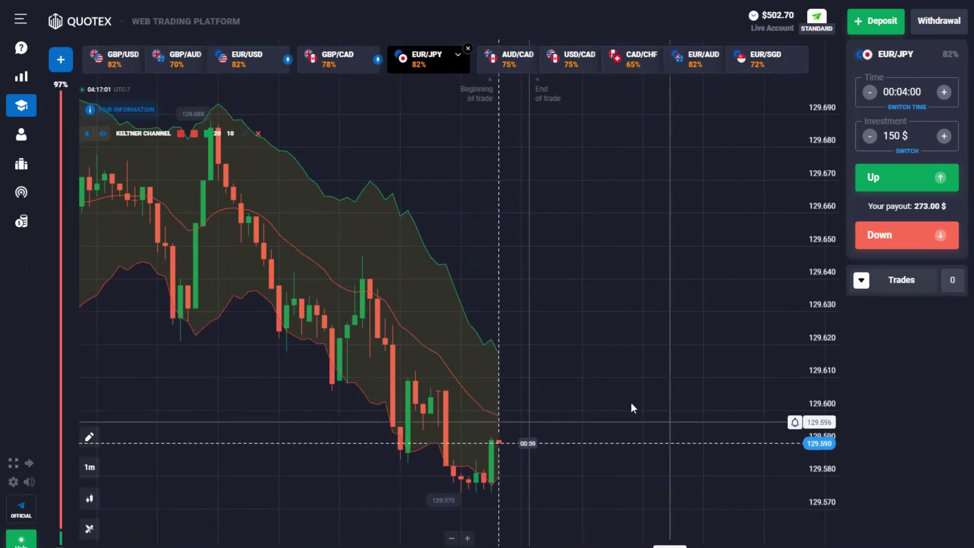
pyautogui.scroll(2, 486, 330)
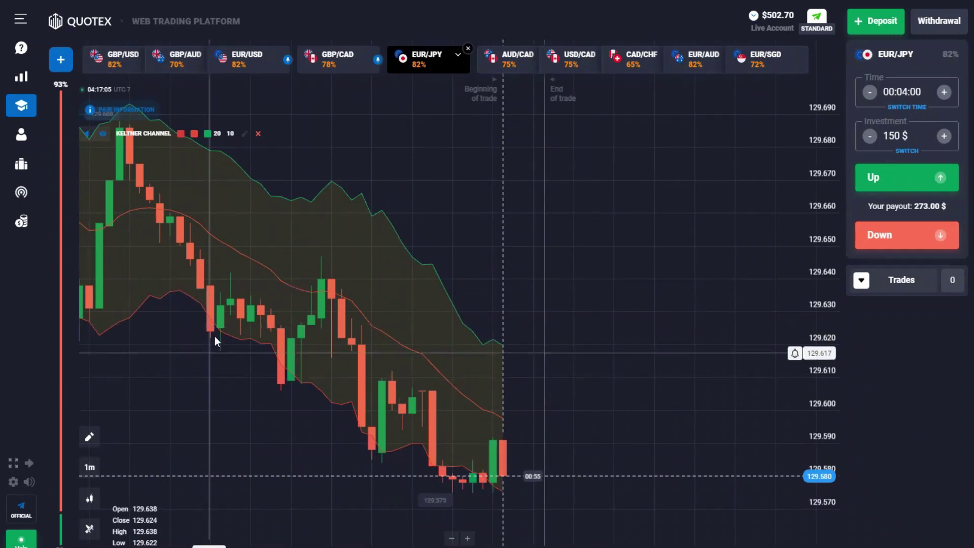
pyautogui.moveTo(225, 258); pyautogui.dragTo(327, 278)
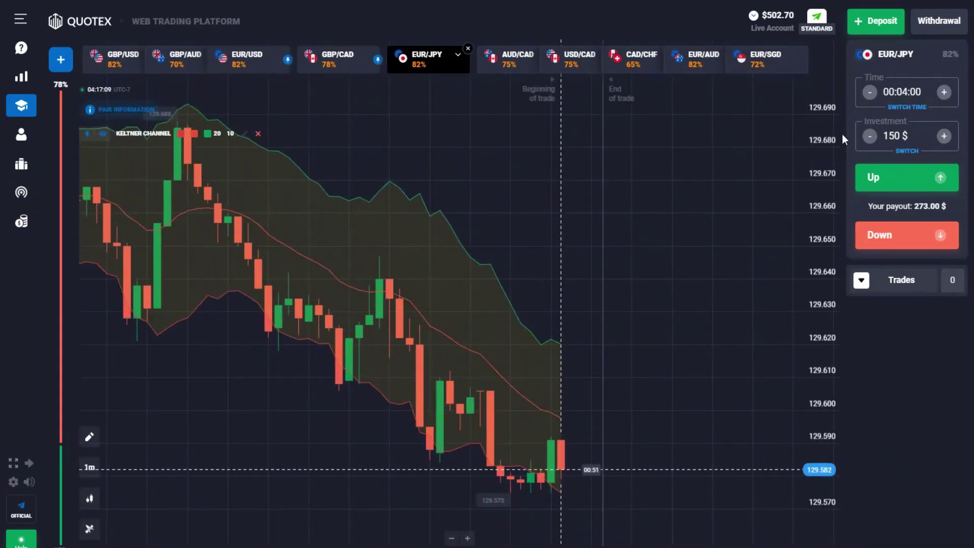
pyautogui.scroll(2, 594, 313)
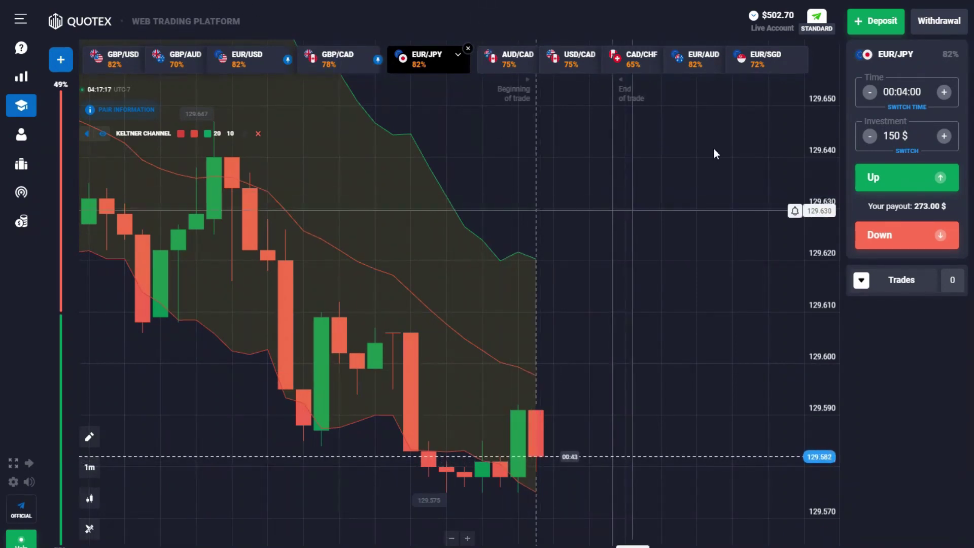
pyautogui.click(896, 95)
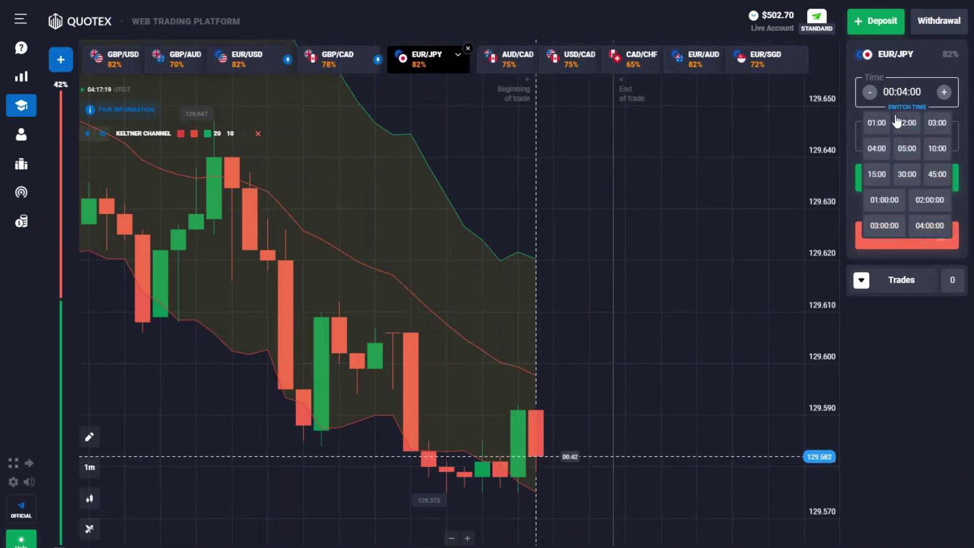
pyautogui.click(599, 331)
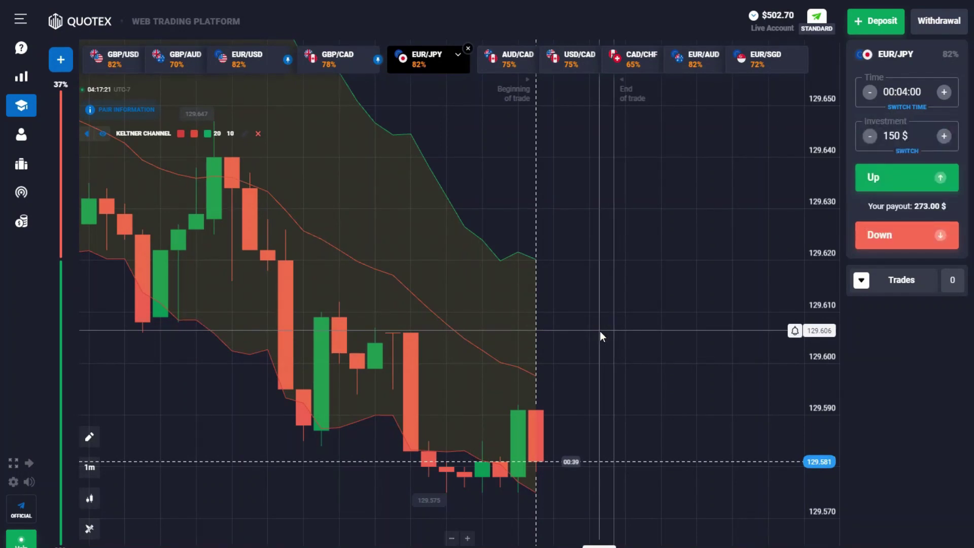
pyautogui.moveTo(314, 317); pyautogui.dragTo(520, 330)
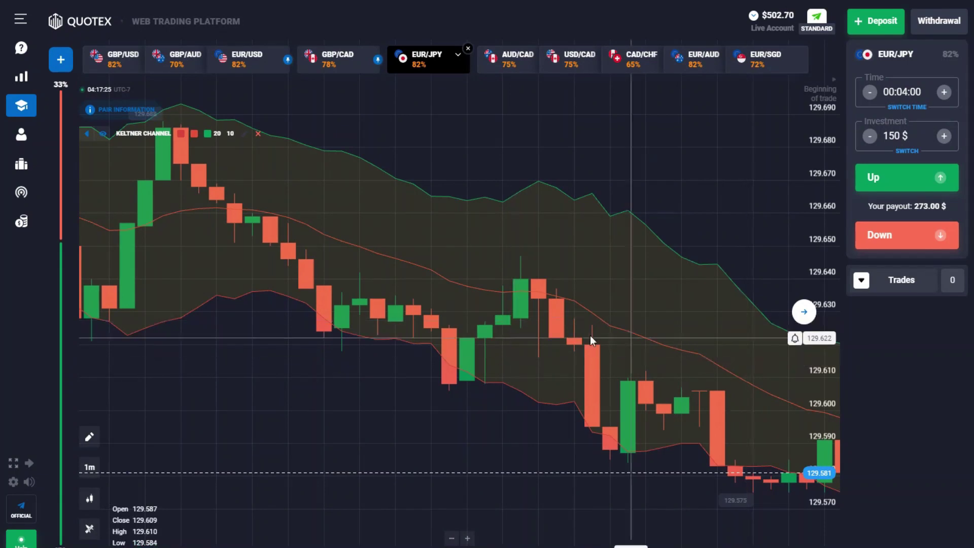
pyautogui.scroll(-3, 589, 284)
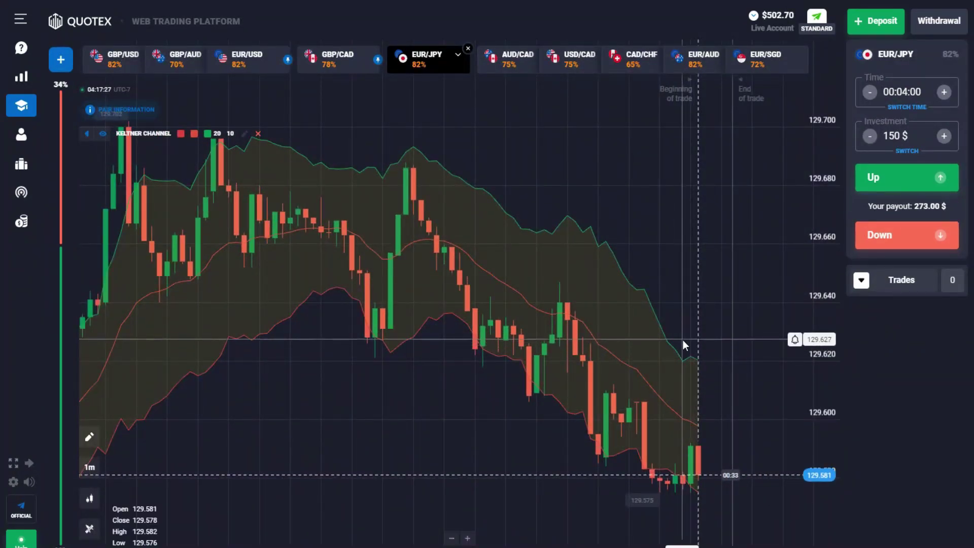
pyautogui.scroll(5, 730, 376)
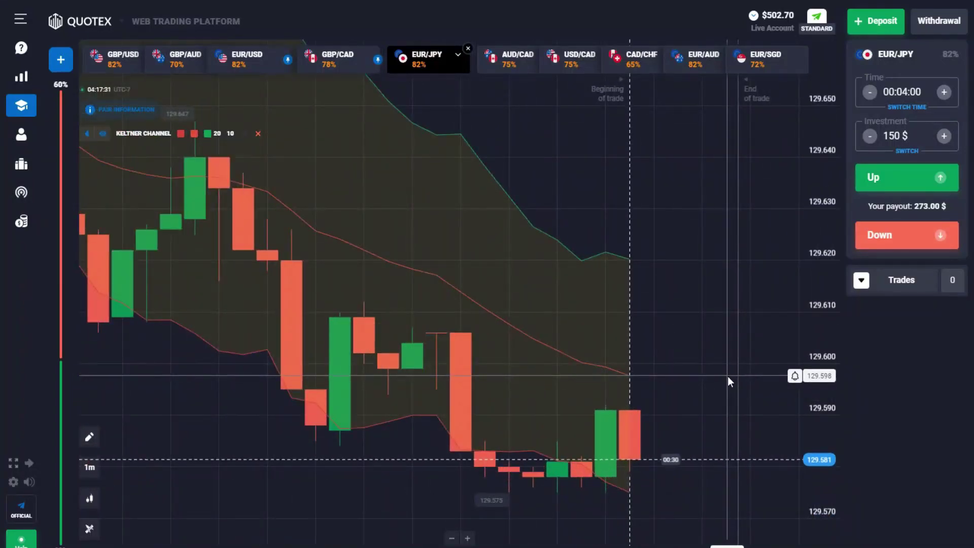